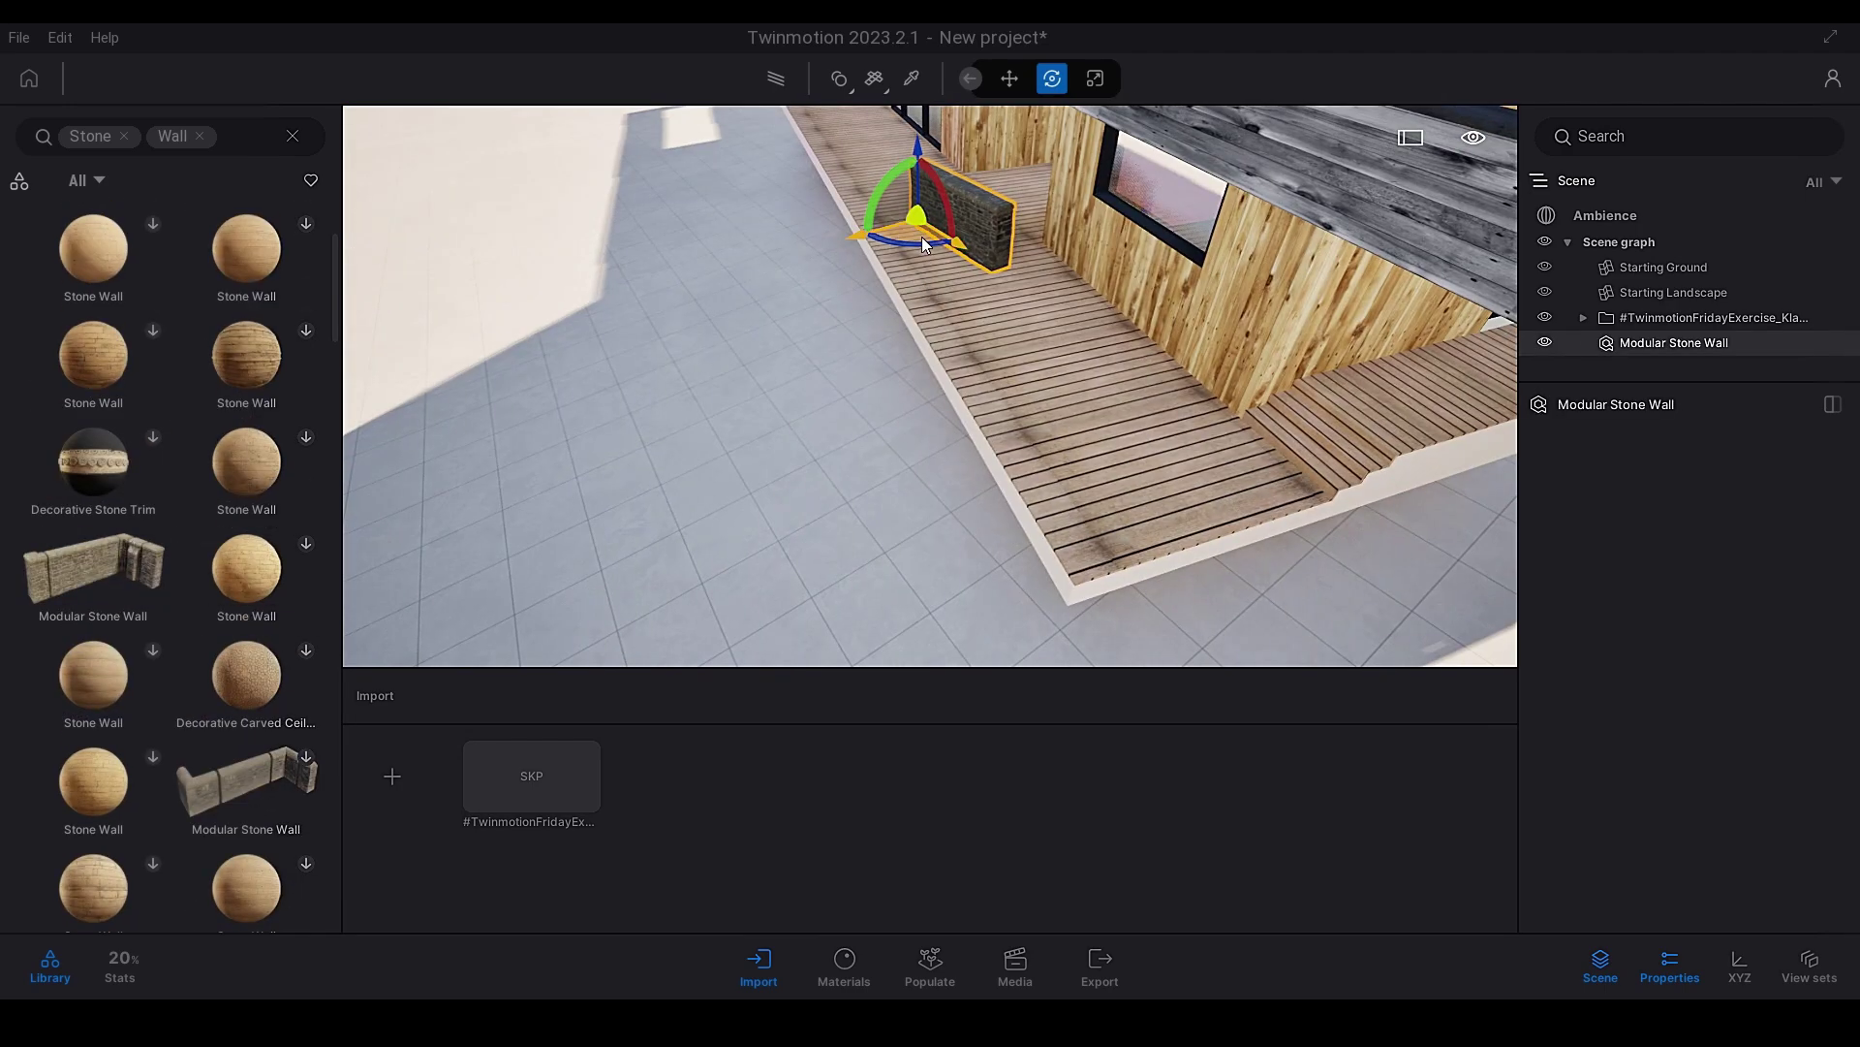
Align the duplicated Modular Stone Wall with the deck's front edge and copy it repeatedly along that edge
alt+drag(750, 448, 663, 394)
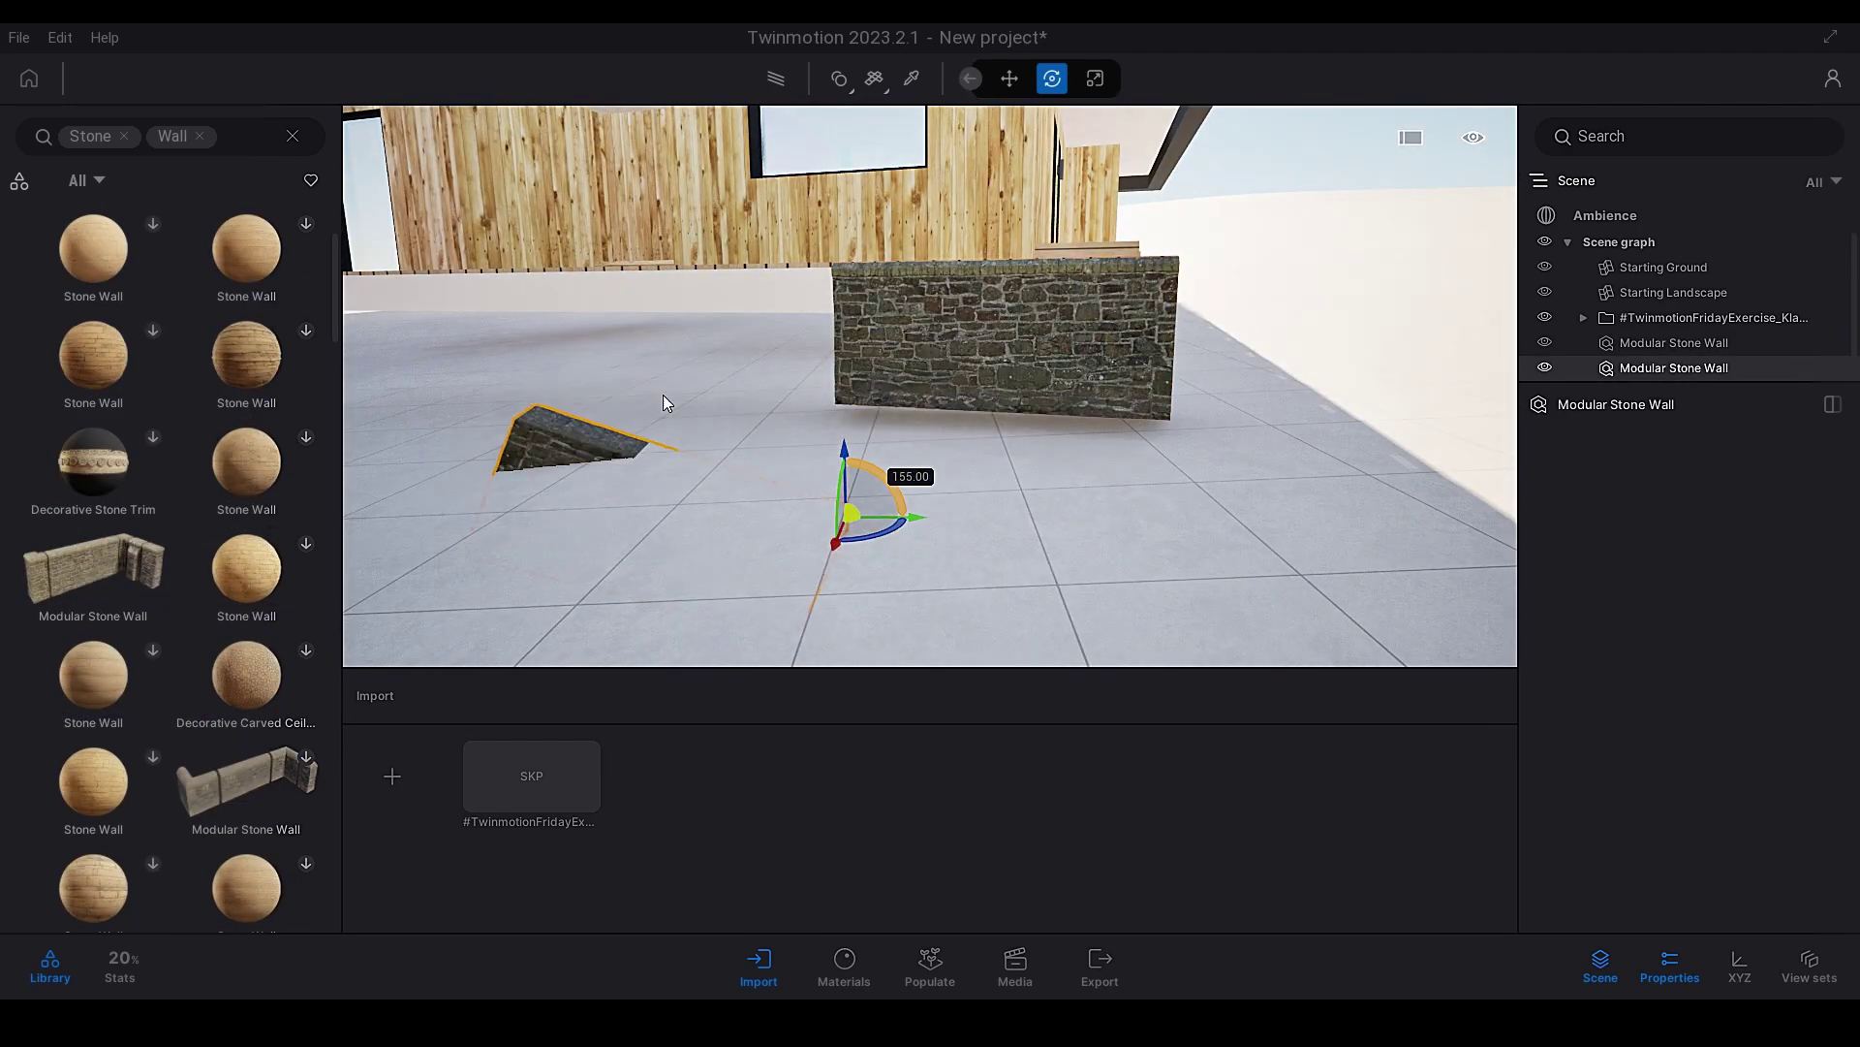
key(ctrl+z)
drag(855, 570, 1199, 562)
scroll(1289, 381, down, 5)
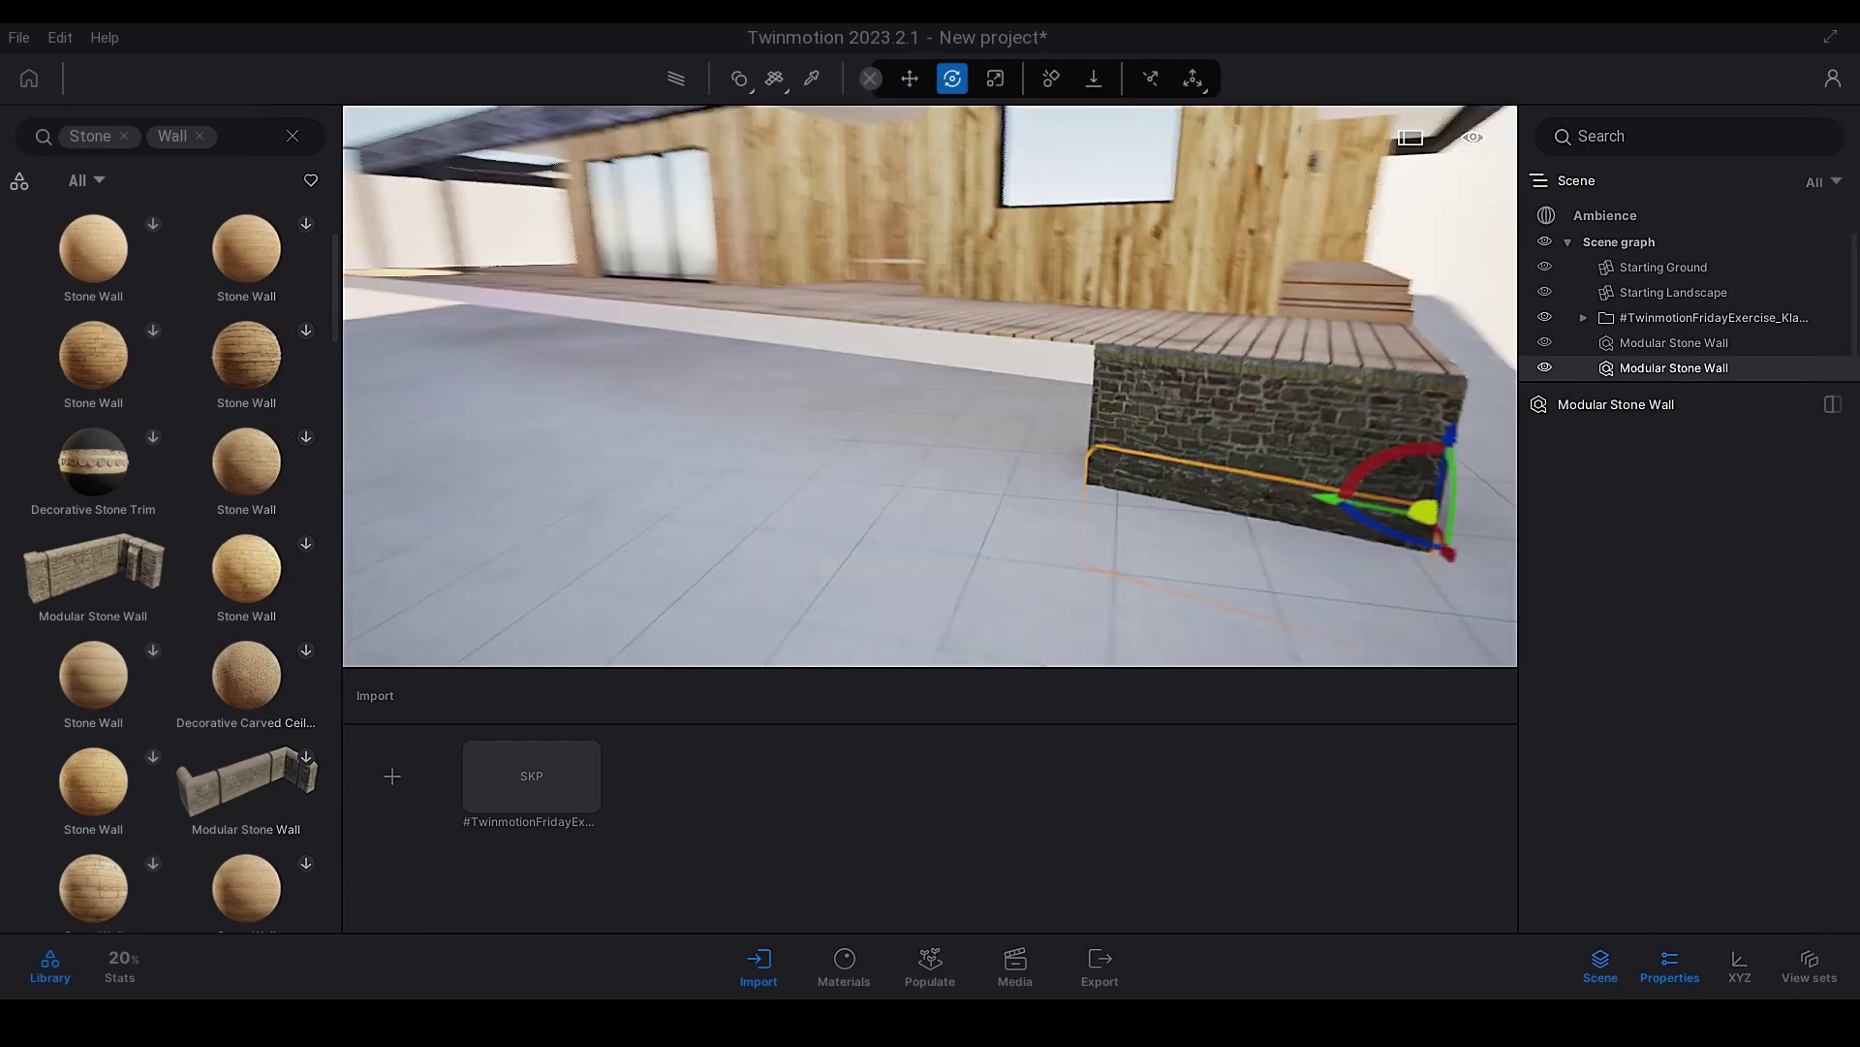
alt+drag(1396, 484, 853, 392)
key(Return)
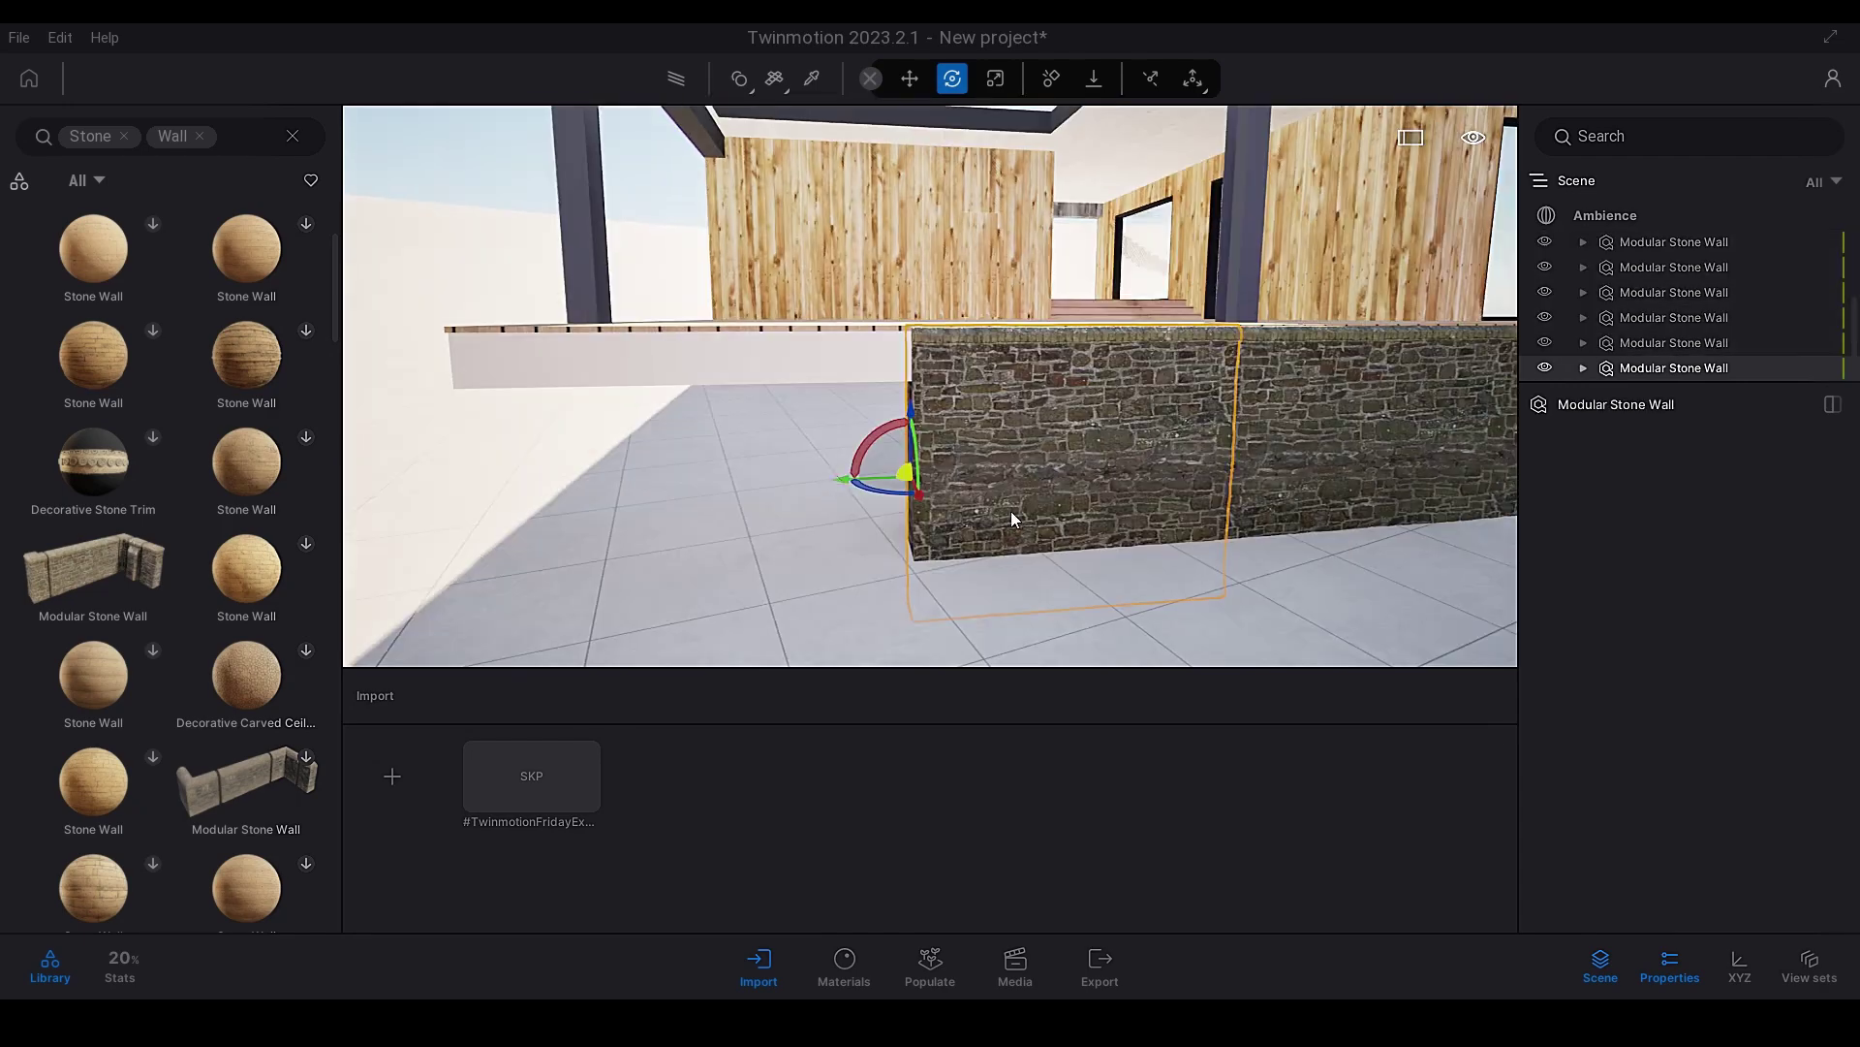
Turn the end stone wall segment around the deck corner and copy it along the deck's short side
drag(1010, 509, 853, 490)
scroll(836, 487, up, 3)
scroll(980, 550, down, 3)
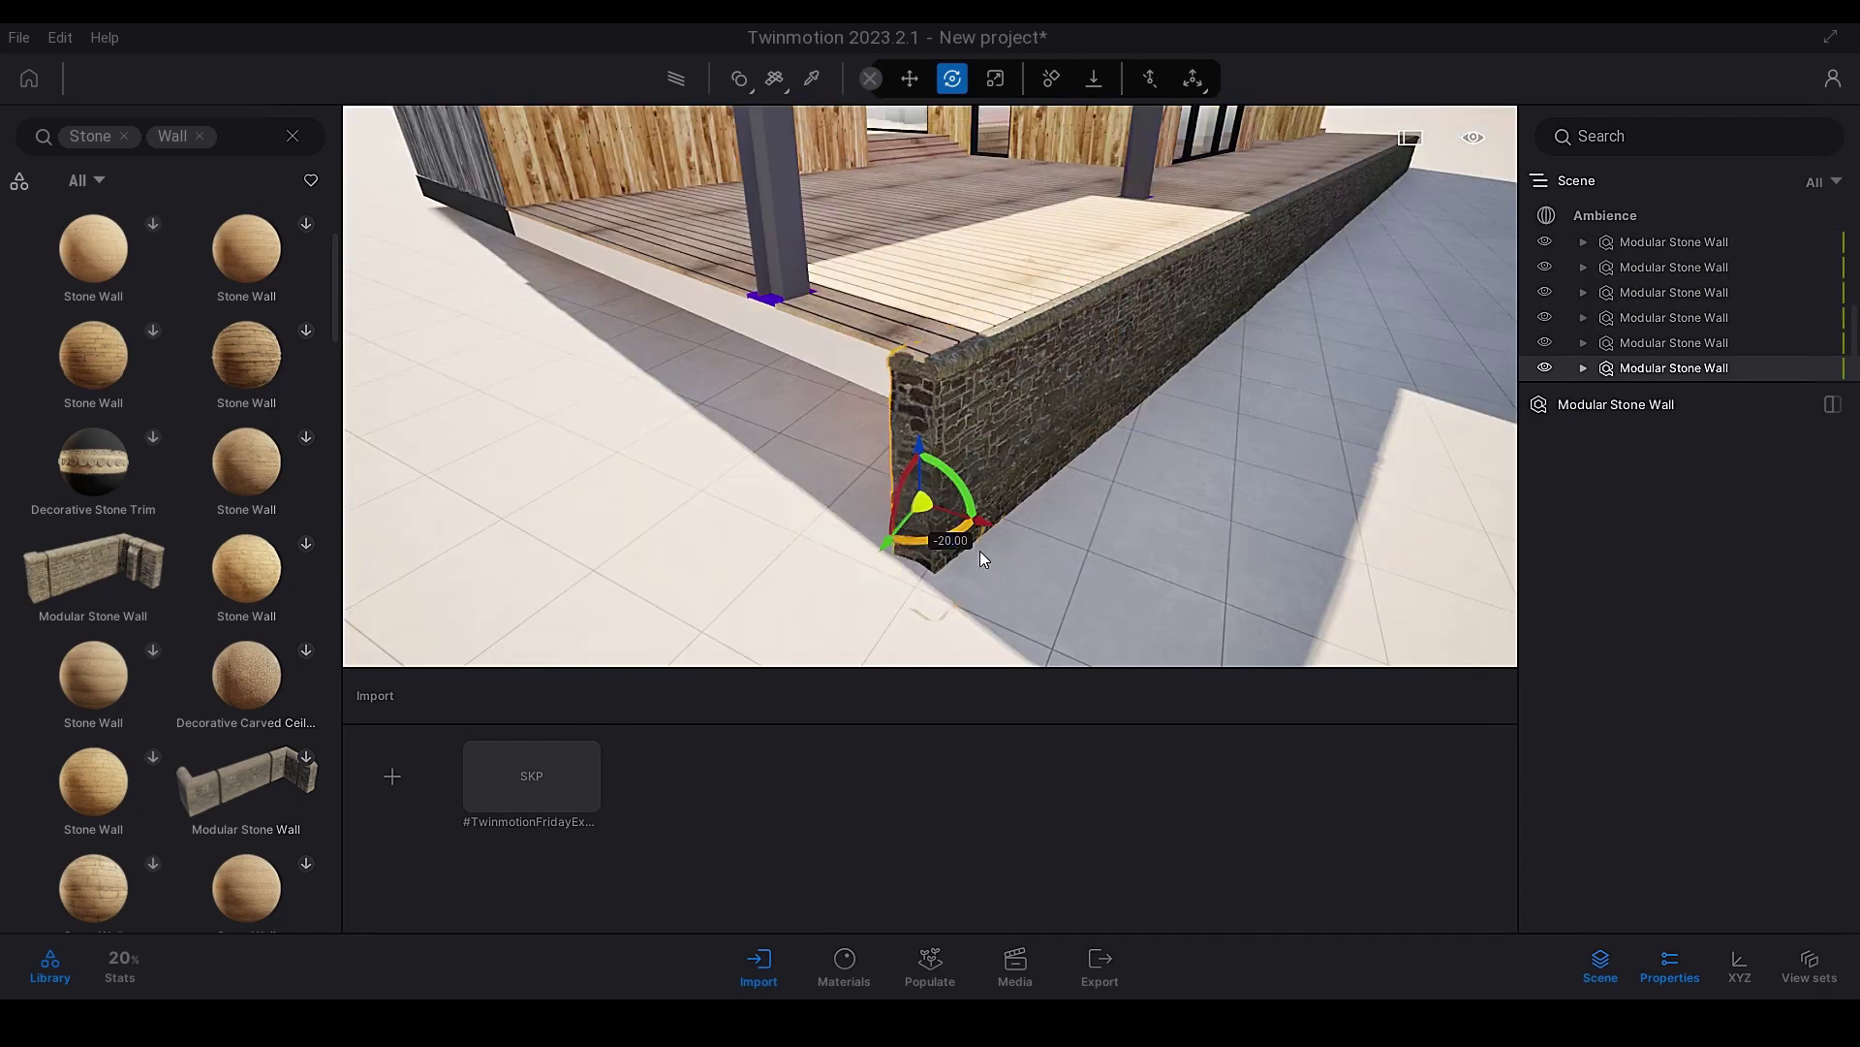
drag(980, 550, 979, 102)
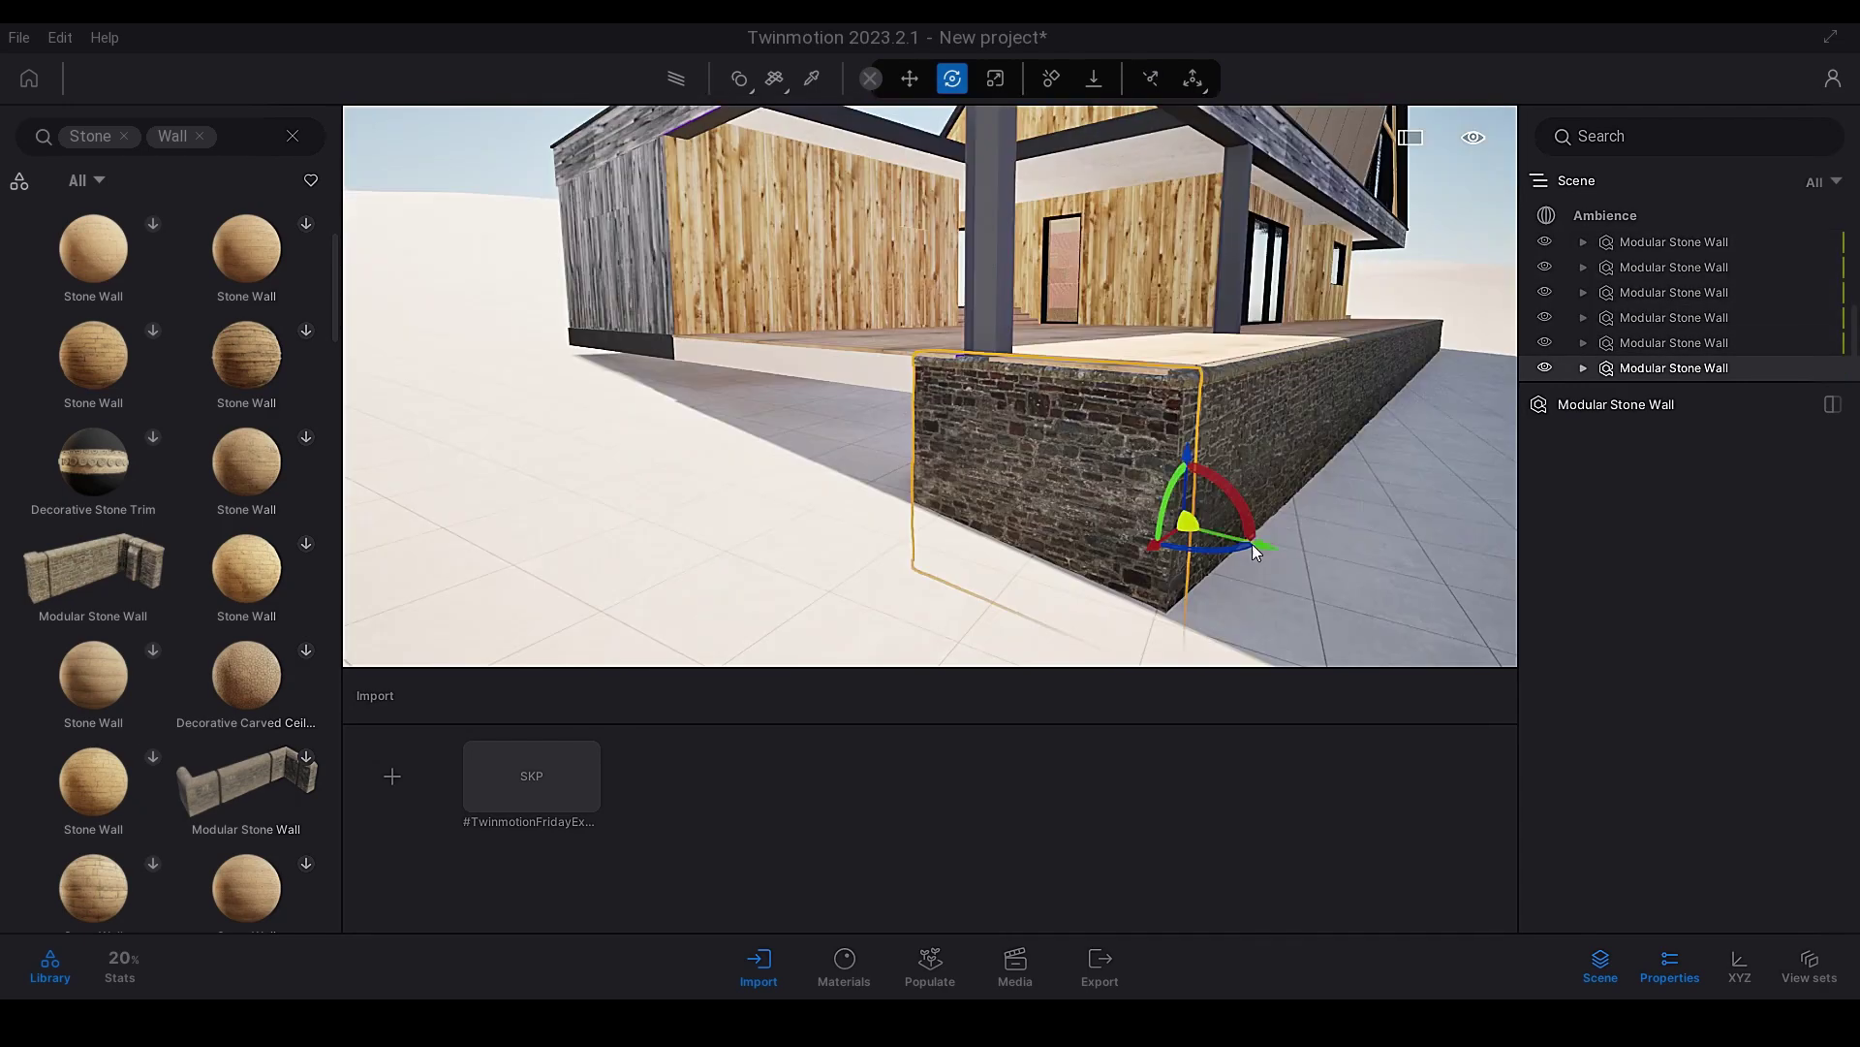
alt+drag(1252, 543, 892, 416)
key(Return)
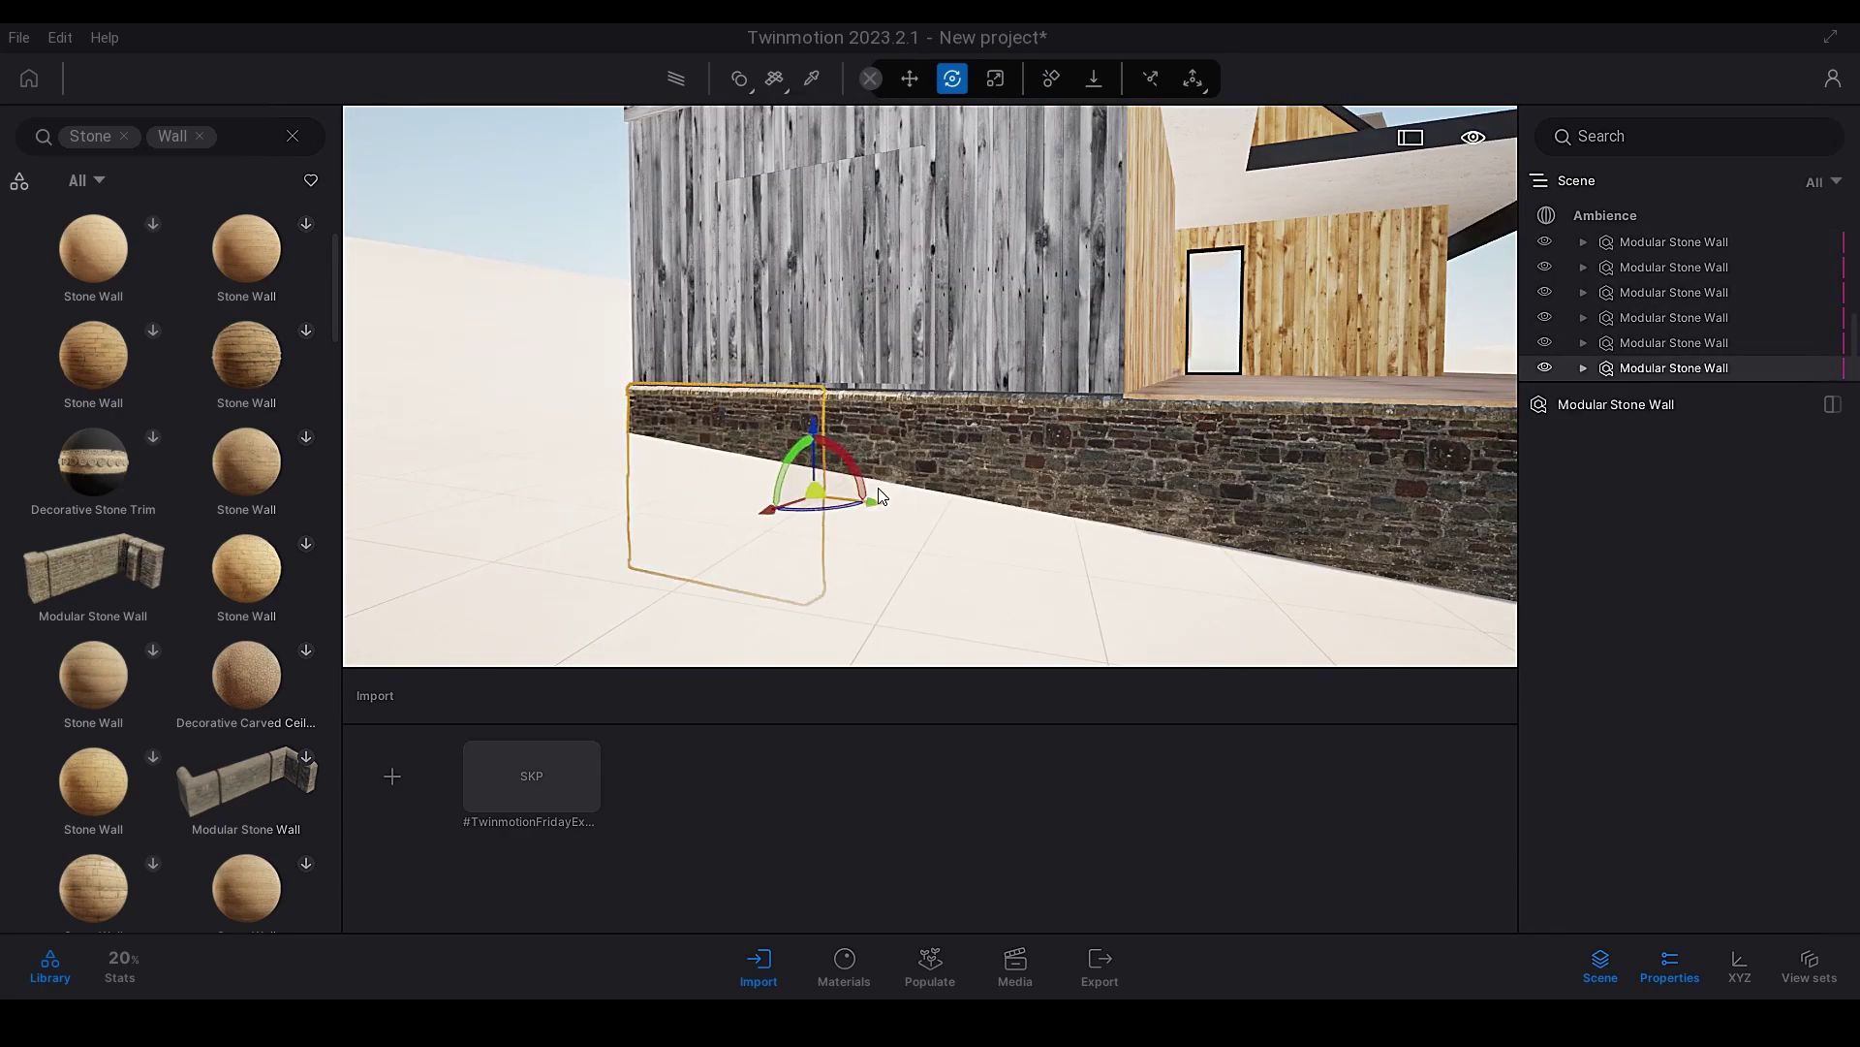
Place a Plane 1m beside the deck steps and line its front edge with Refinement railings
drag(441, 403, 1308, 414)
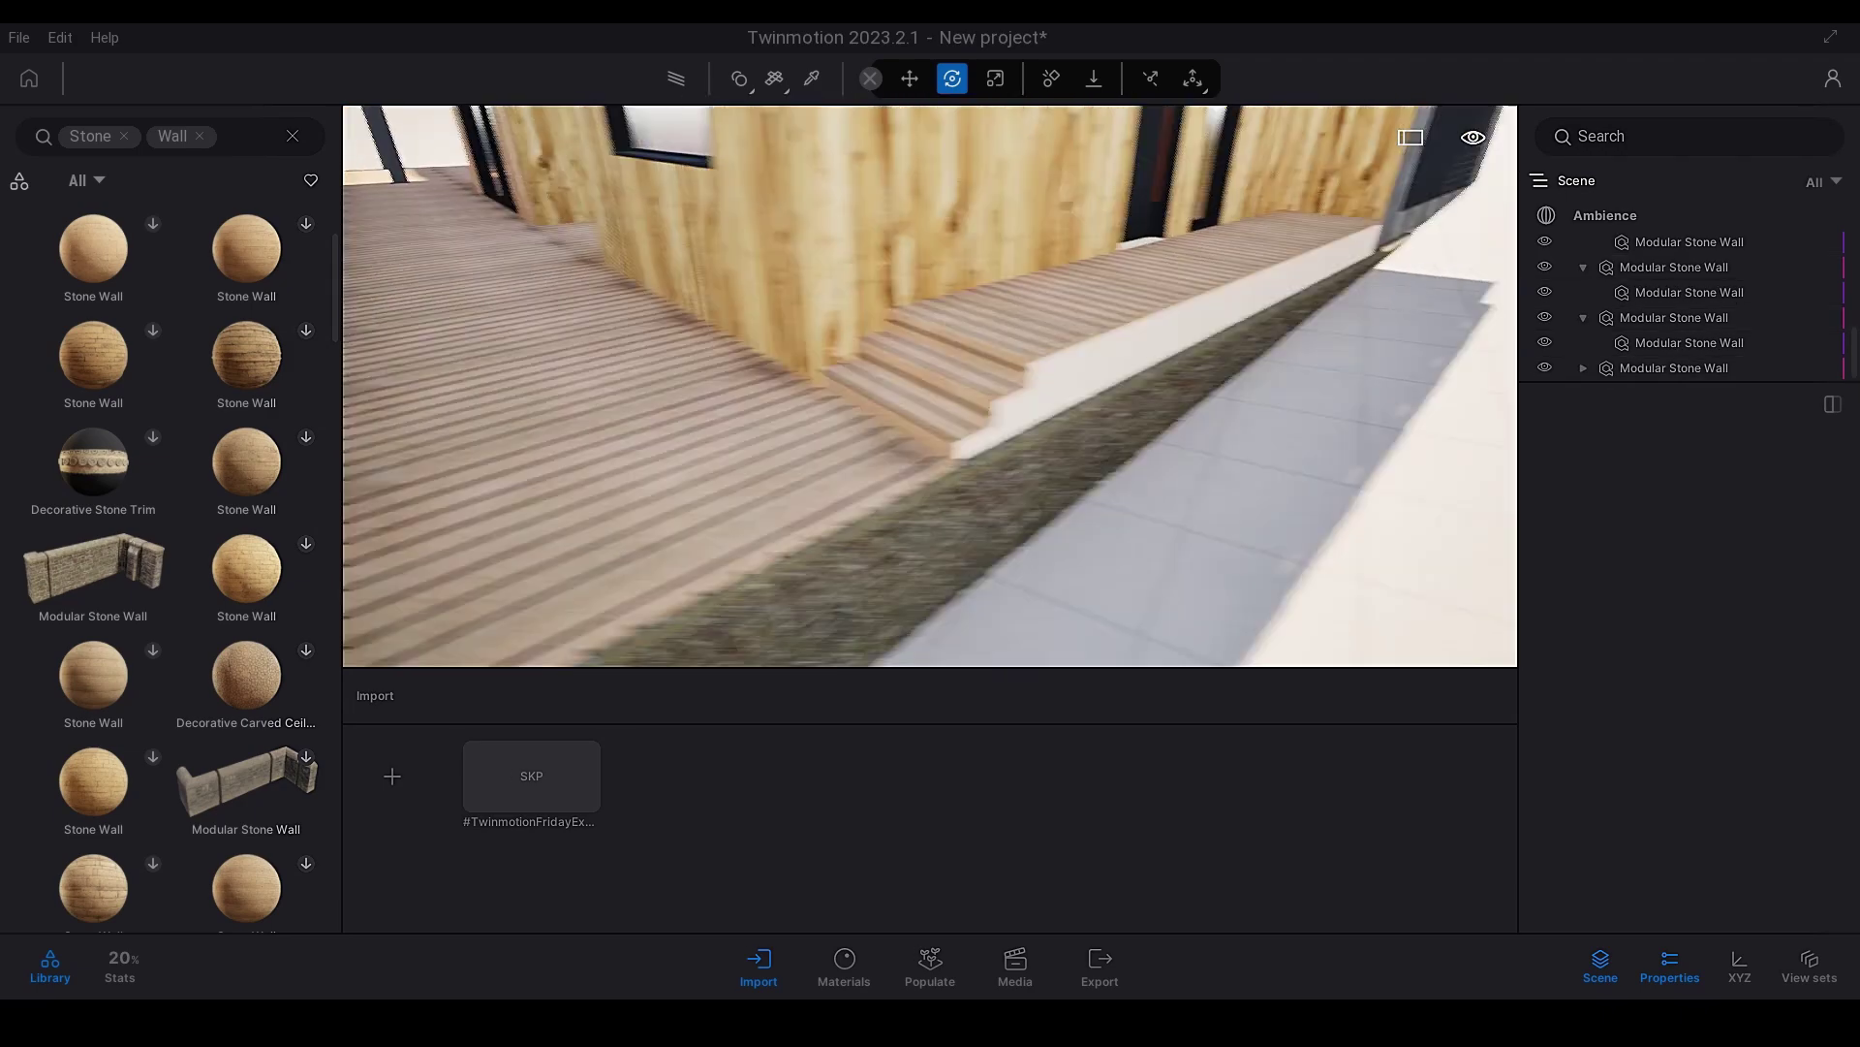
click(123, 135)
drag(1035, 367, 754, 344)
key(r)
drag(1033, 302, 1163, 87)
drag(732, 463, 814, 308)
click(58, 181)
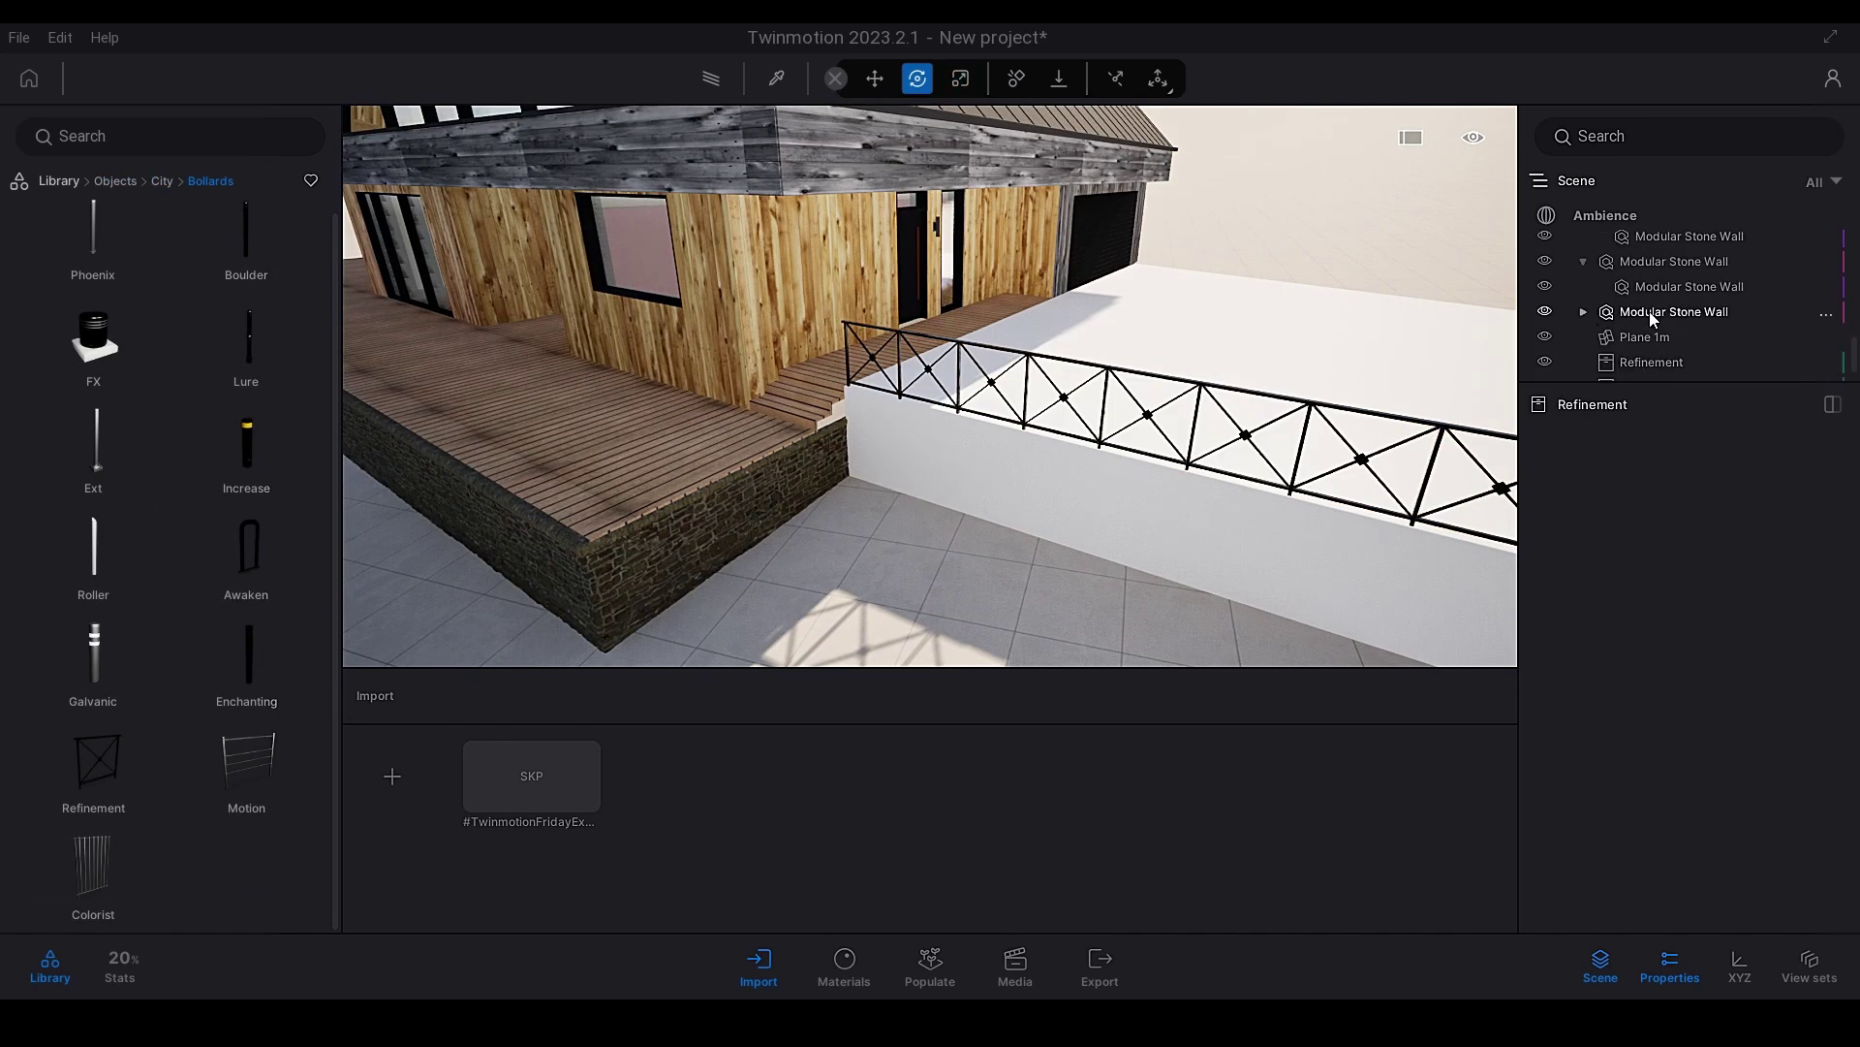
Group the modular stone walls in a folder named Stone Walls and the railings in one named Belustrade
right_click(1637, 351)
click(1652, 549)
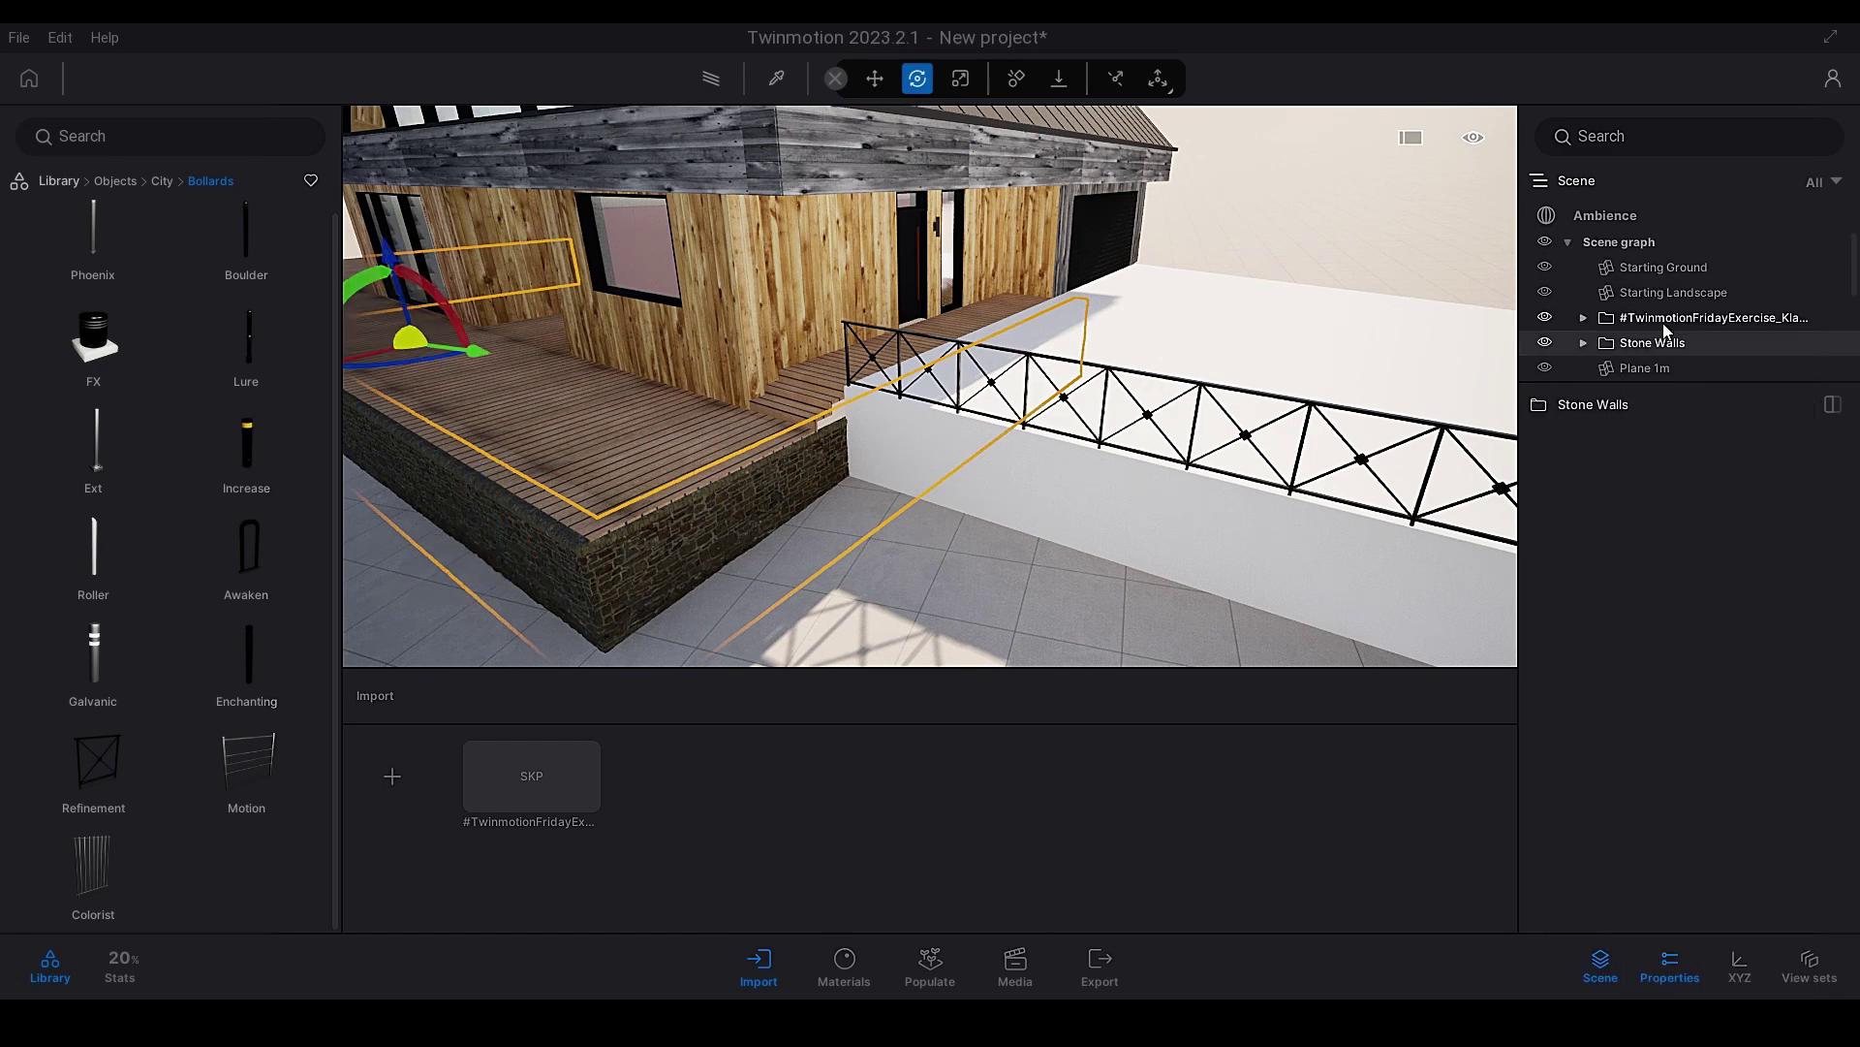
right_click(1620, 344)
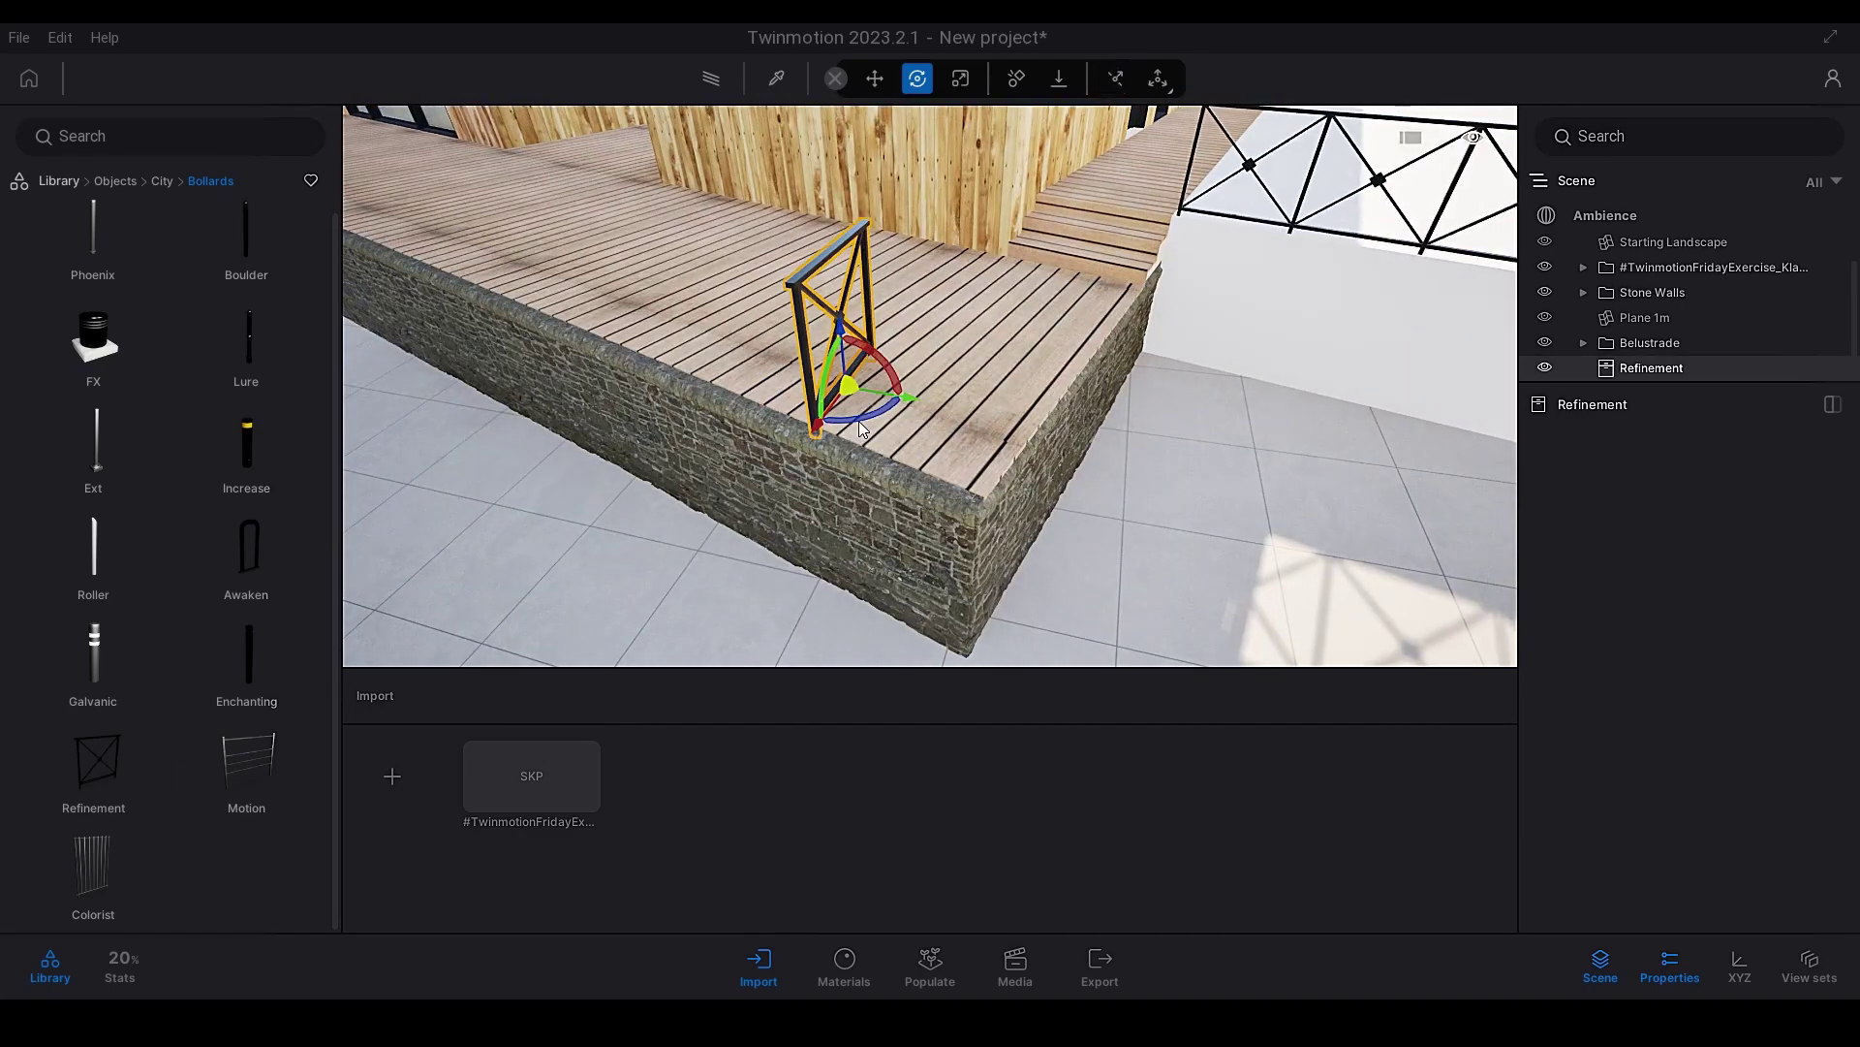
Rotate a Refinement railing onto the front stone wall's corner and copy it along the whole wall
drag(862, 428, 728, 475)
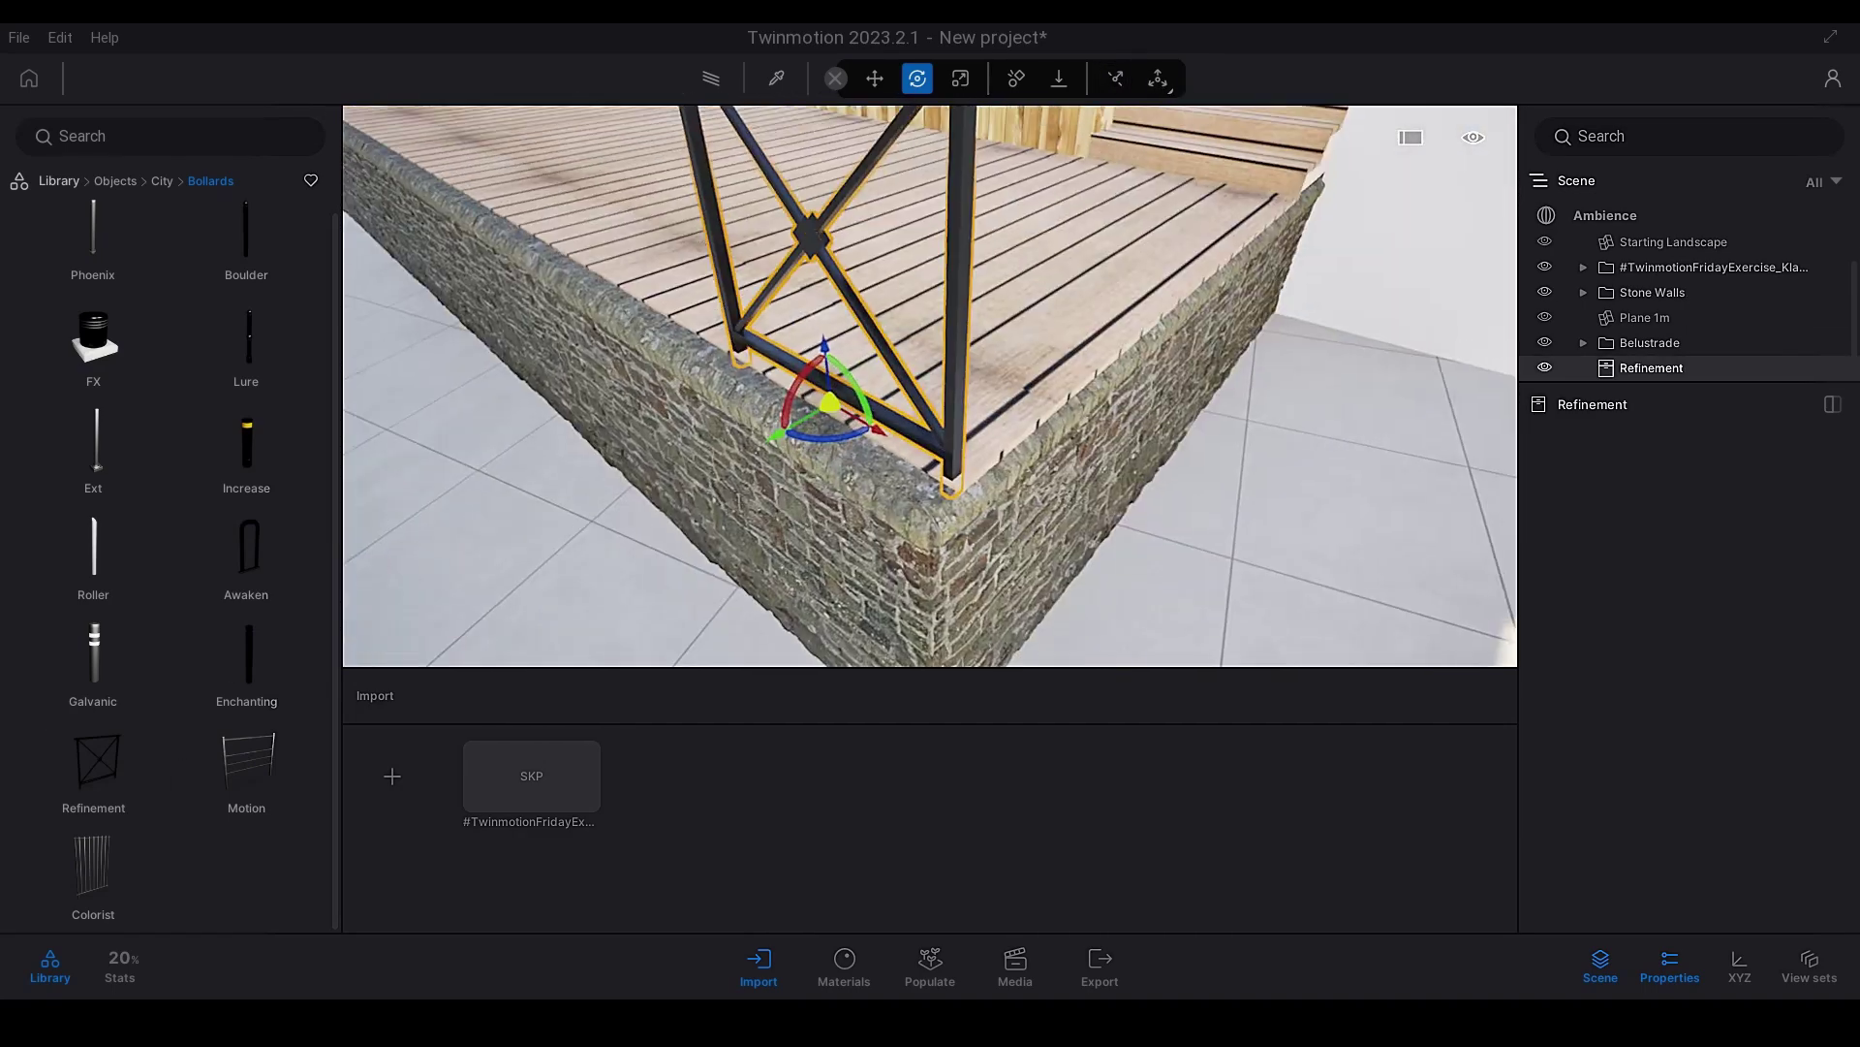
click(679, 543)
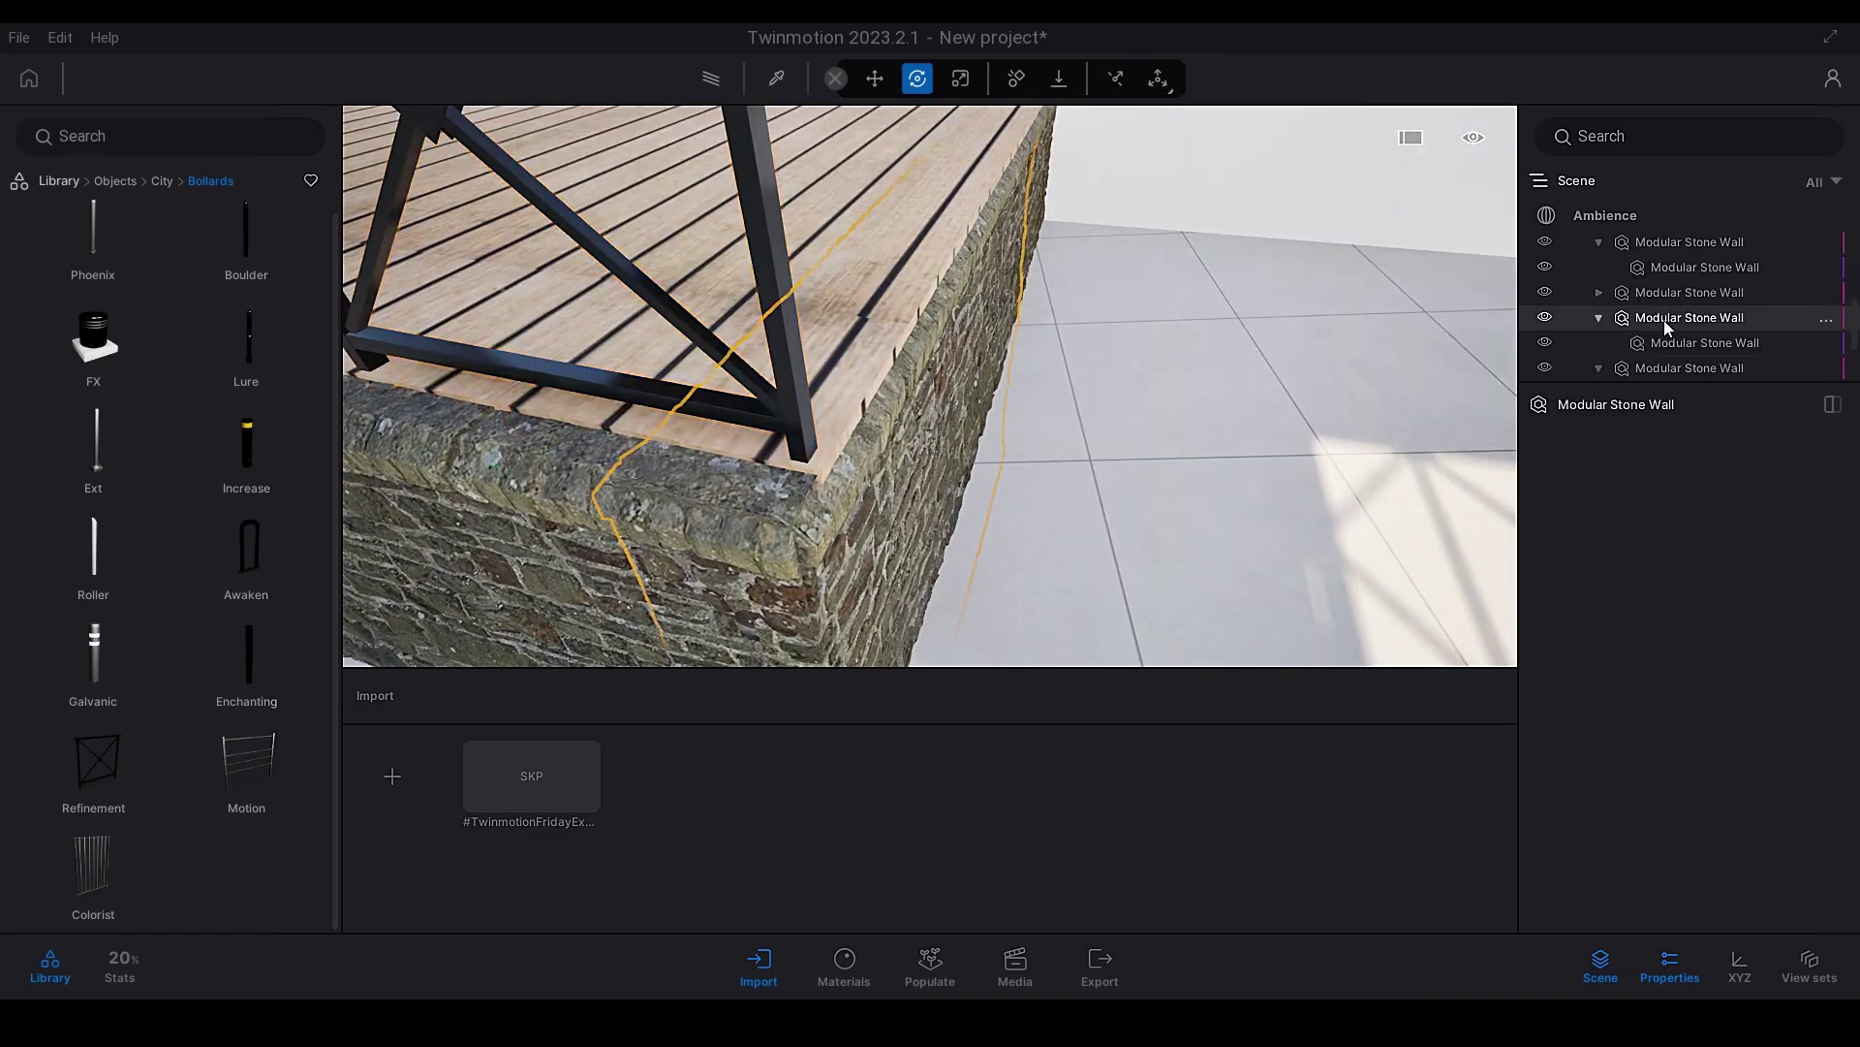
drag(1017, 518, 1031, 528)
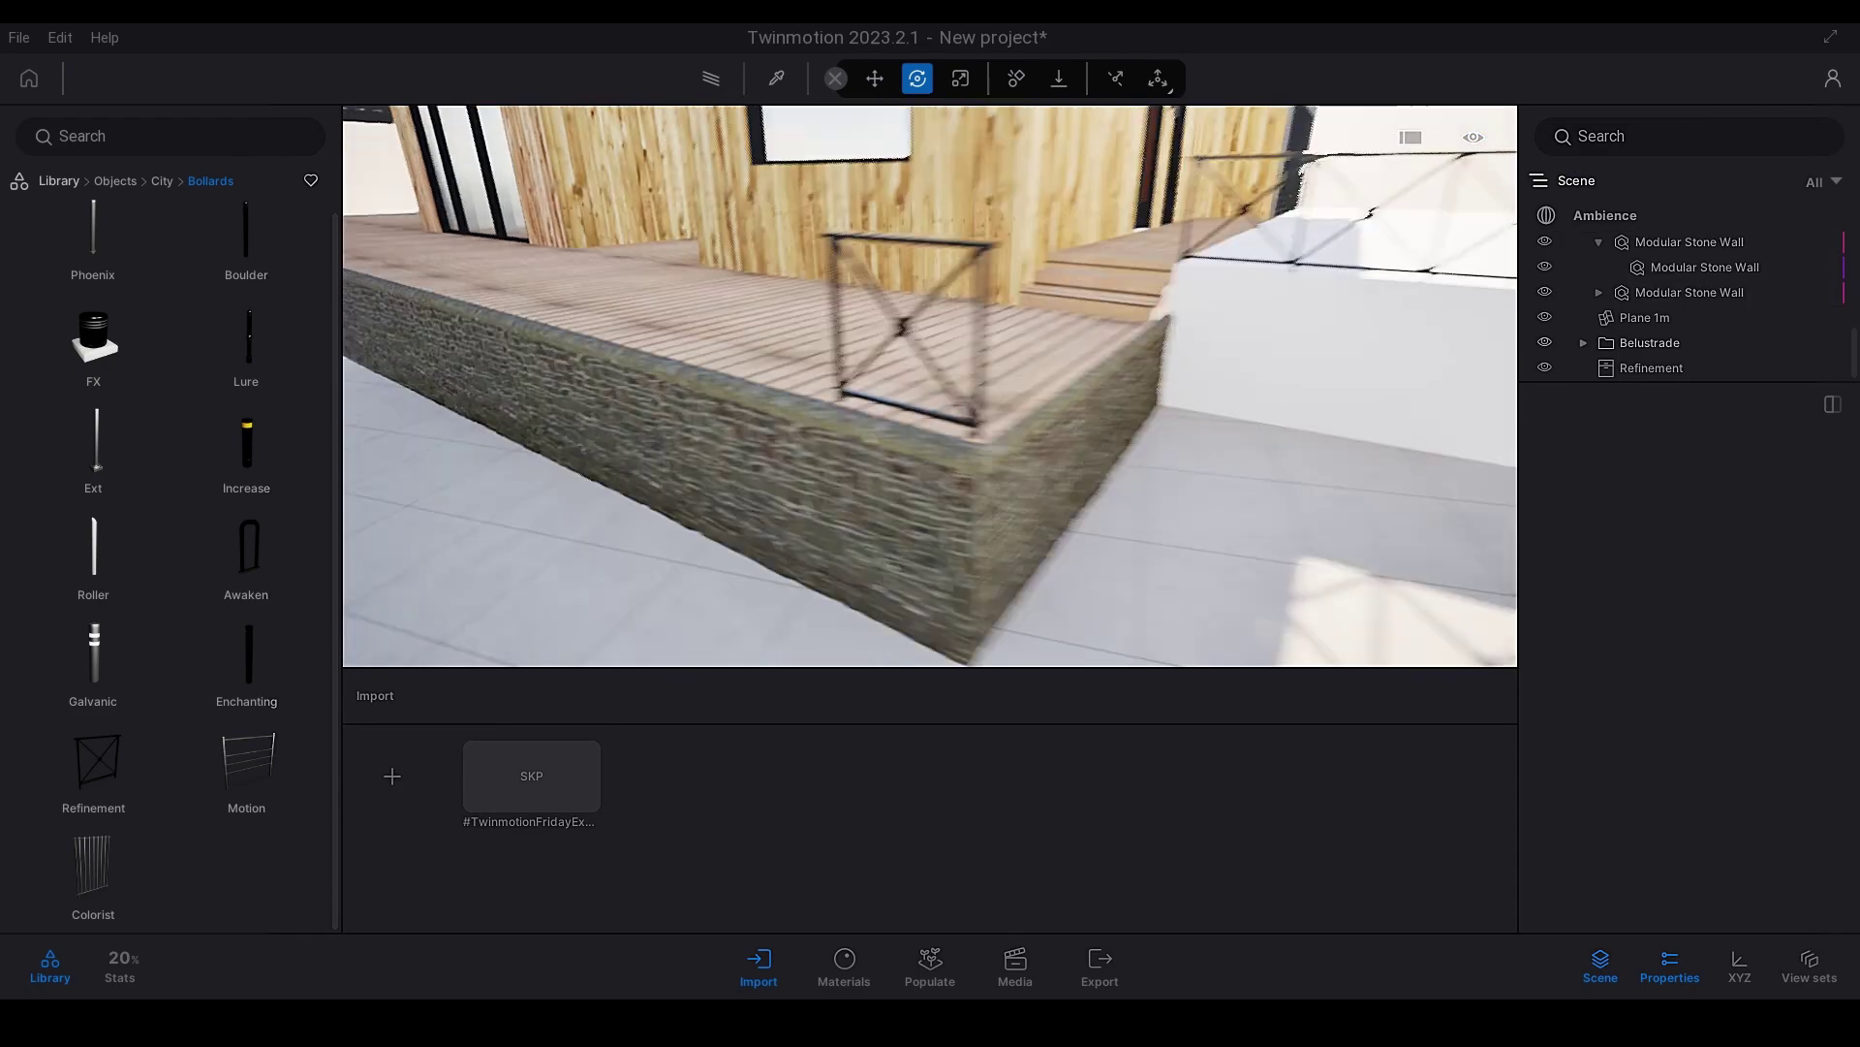
click(852, 394)
ctrl+drag(769, 455, 751, 480)
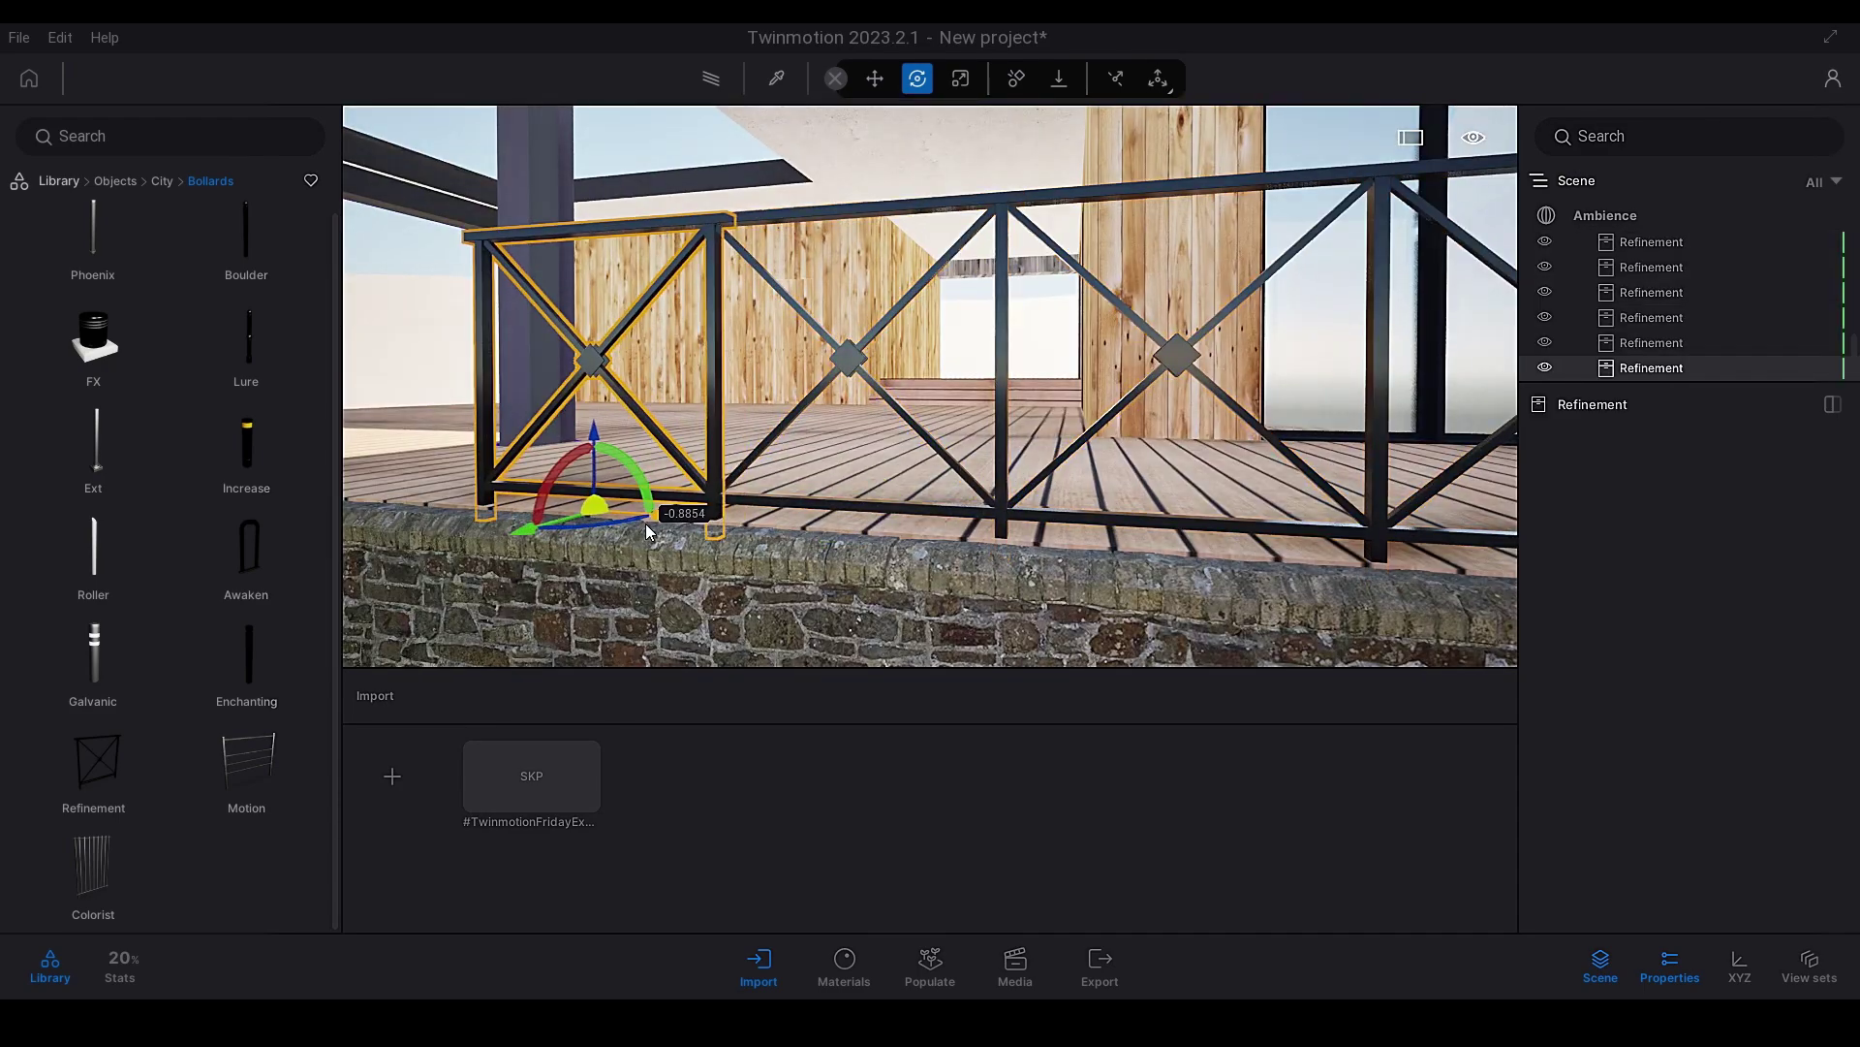
ctrl+drag(646, 524, 641, 523)
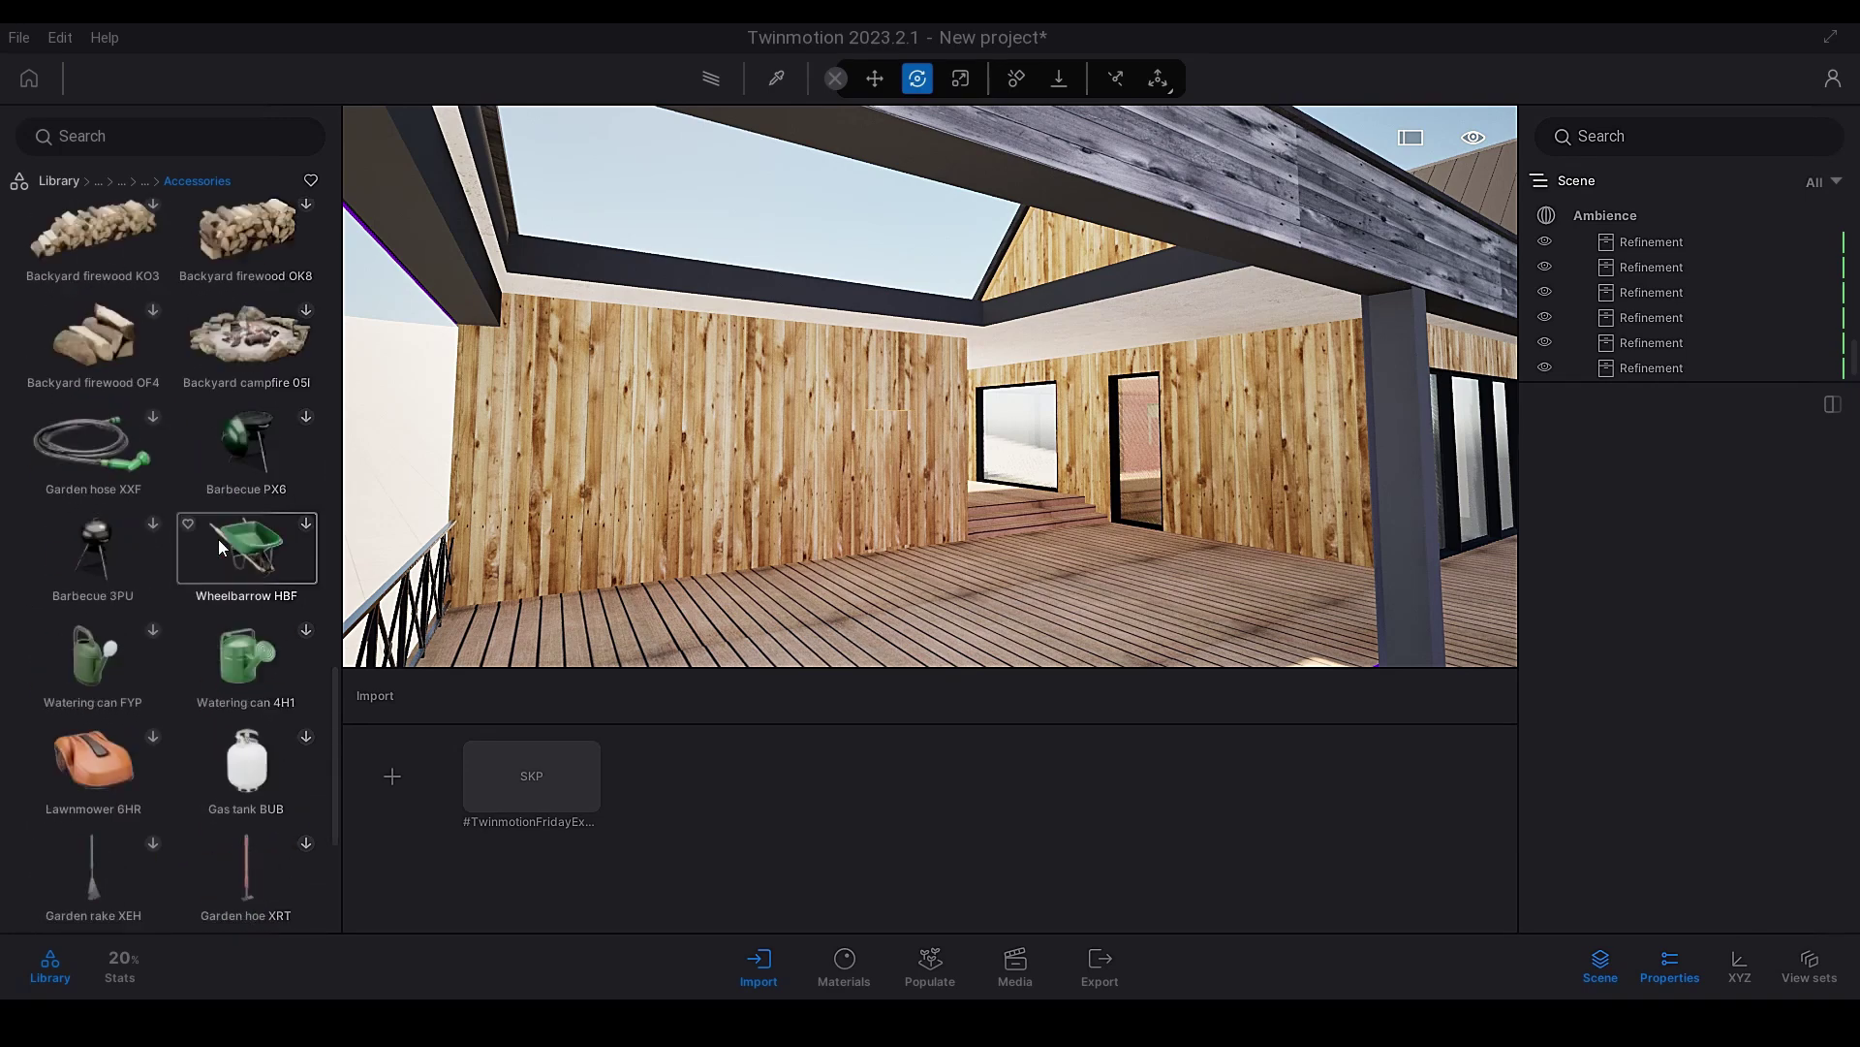
Fill the terrace roof opening with Sunshade ENP louvred pergolas
drag(218, 539, 845, 605)
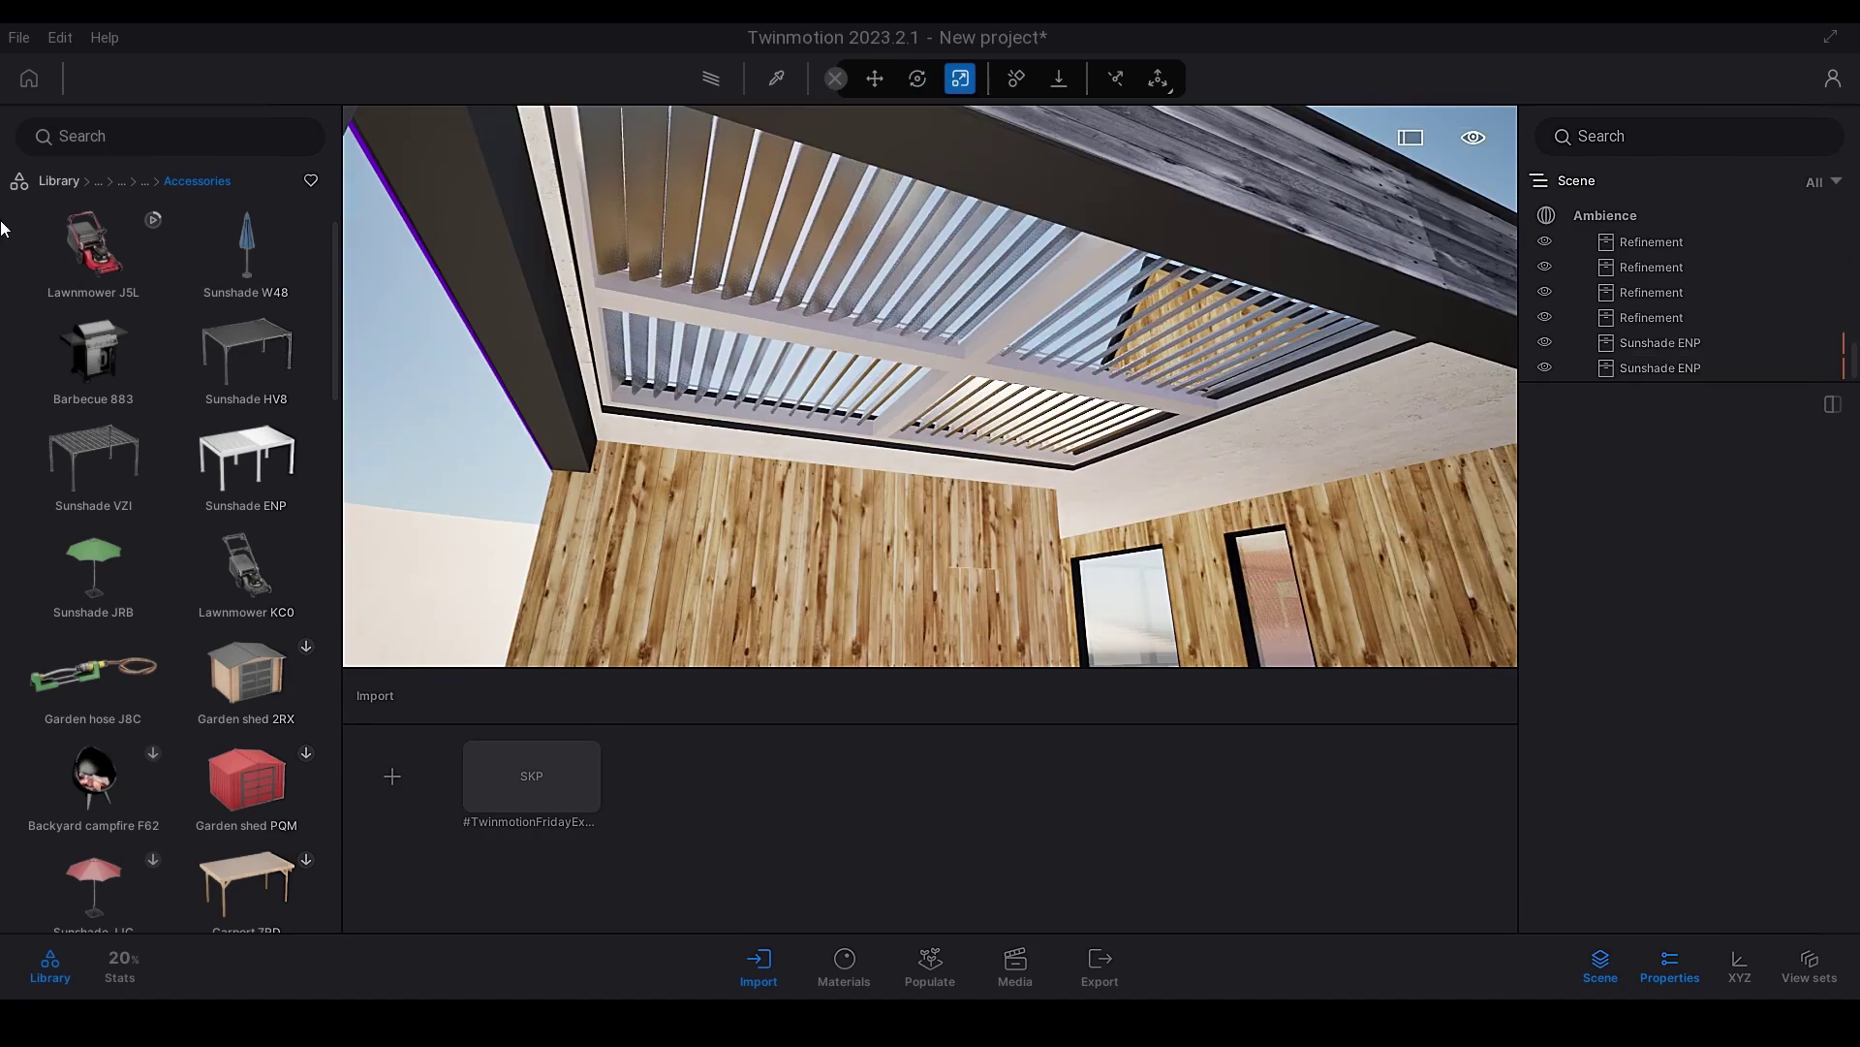
drag(88, 277, 1219, 389)
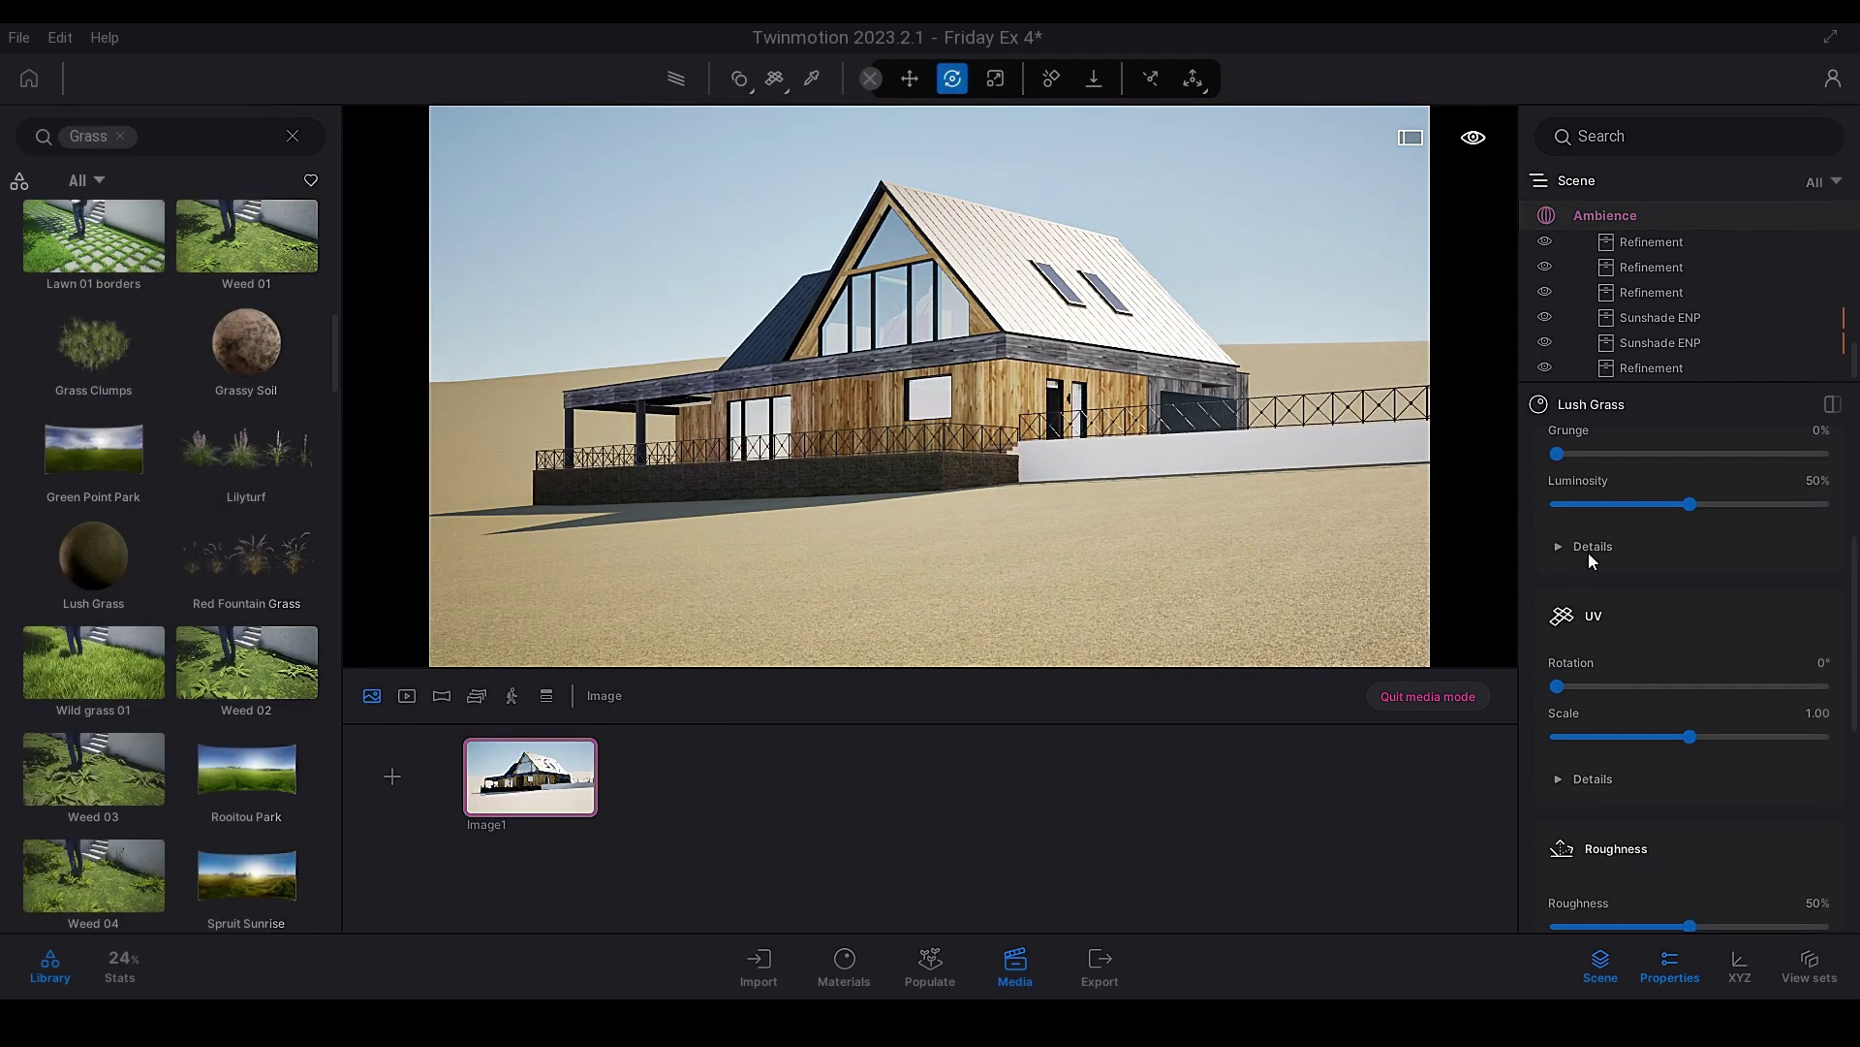
Paint Wild grass 01 over the ground around the house, using a 1.0 m brush along the stone wall outside media mode
click(119, 300)
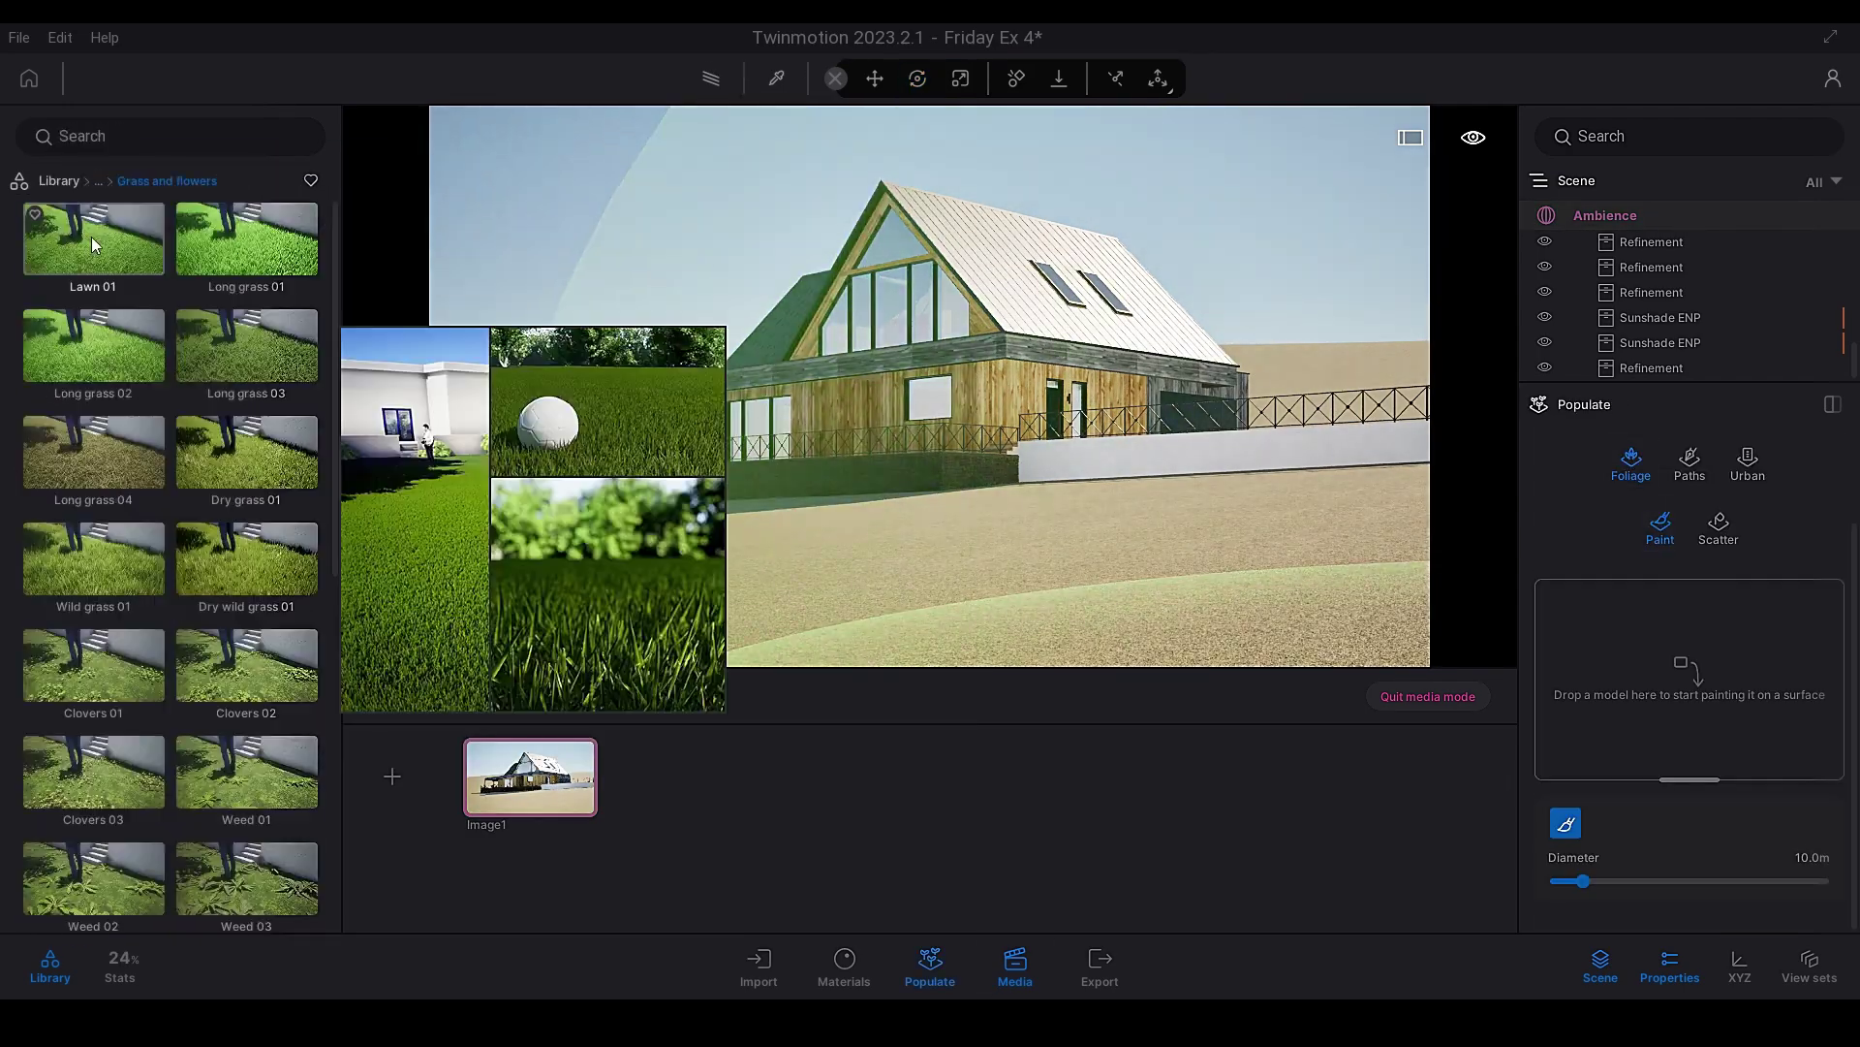
drag(139, 560, 1689, 679)
mouse_move(736, 542)
mouse_down()
mouse_move(1062, 630)
mouse_move(1172, 502)
mouse_up()
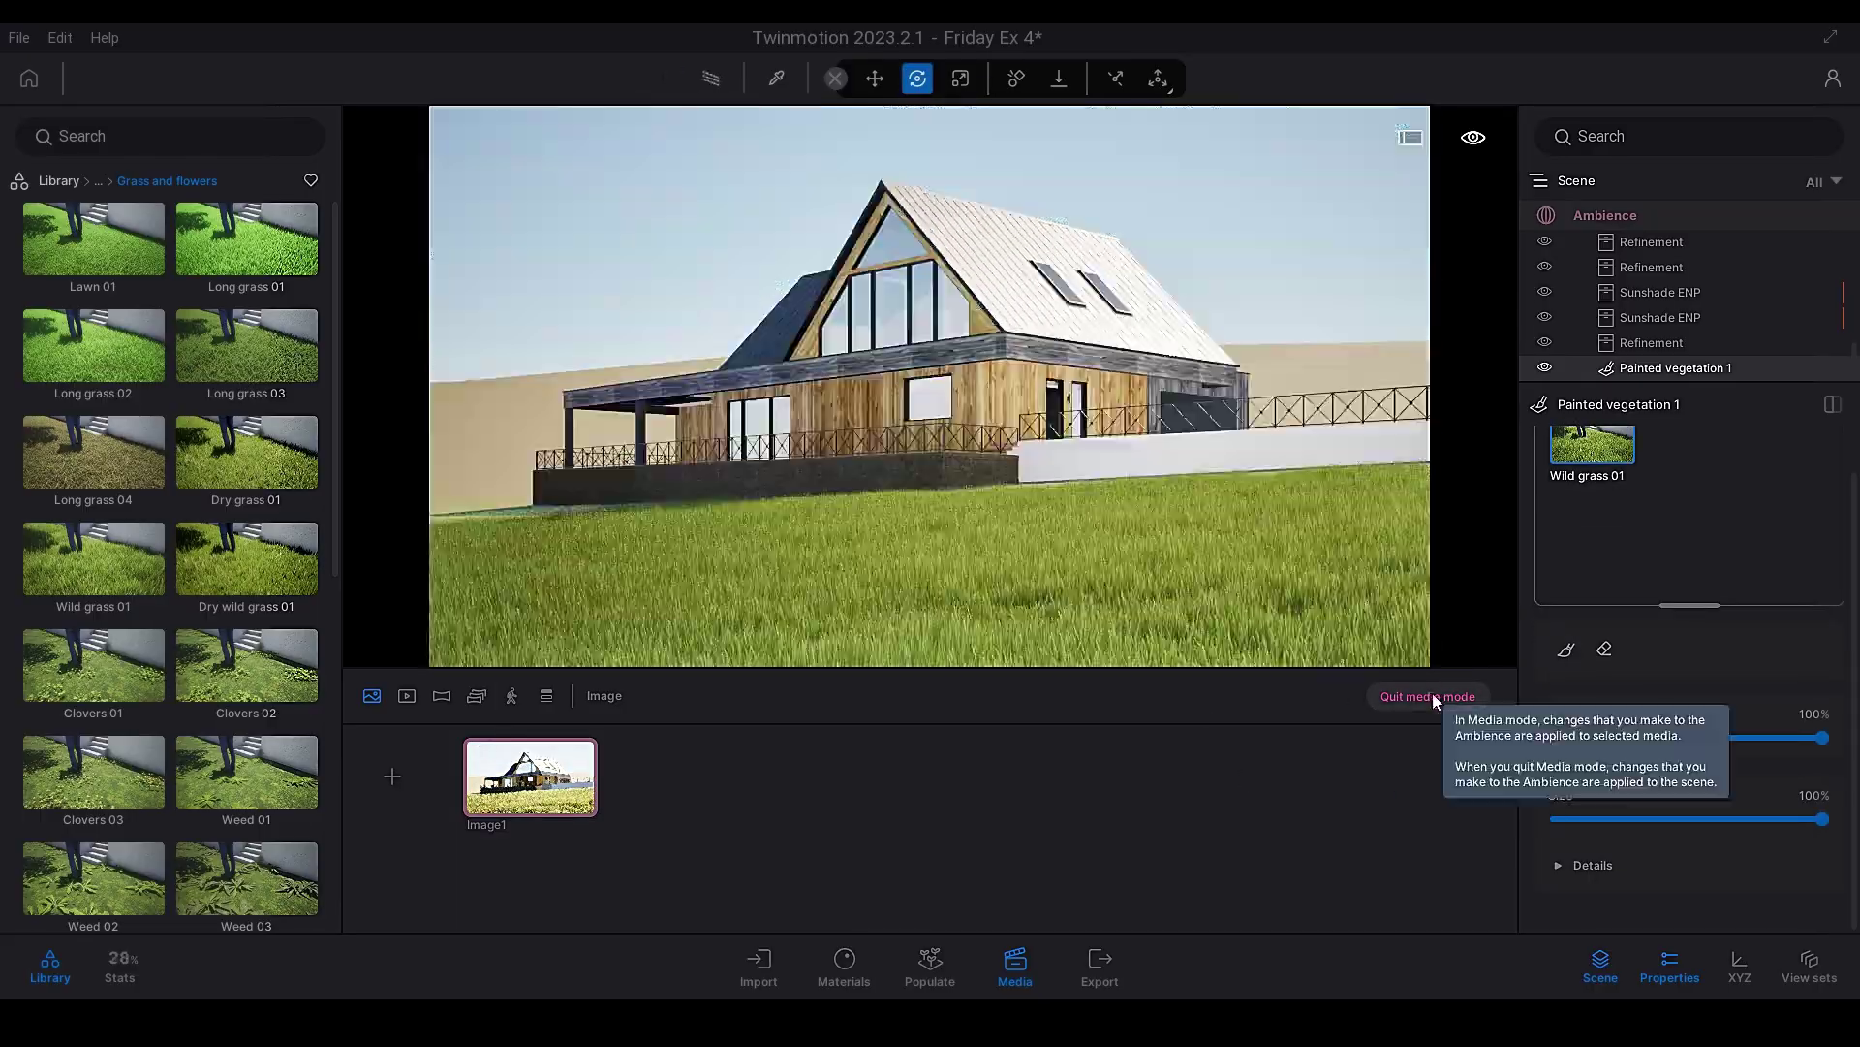
click(1429, 696)
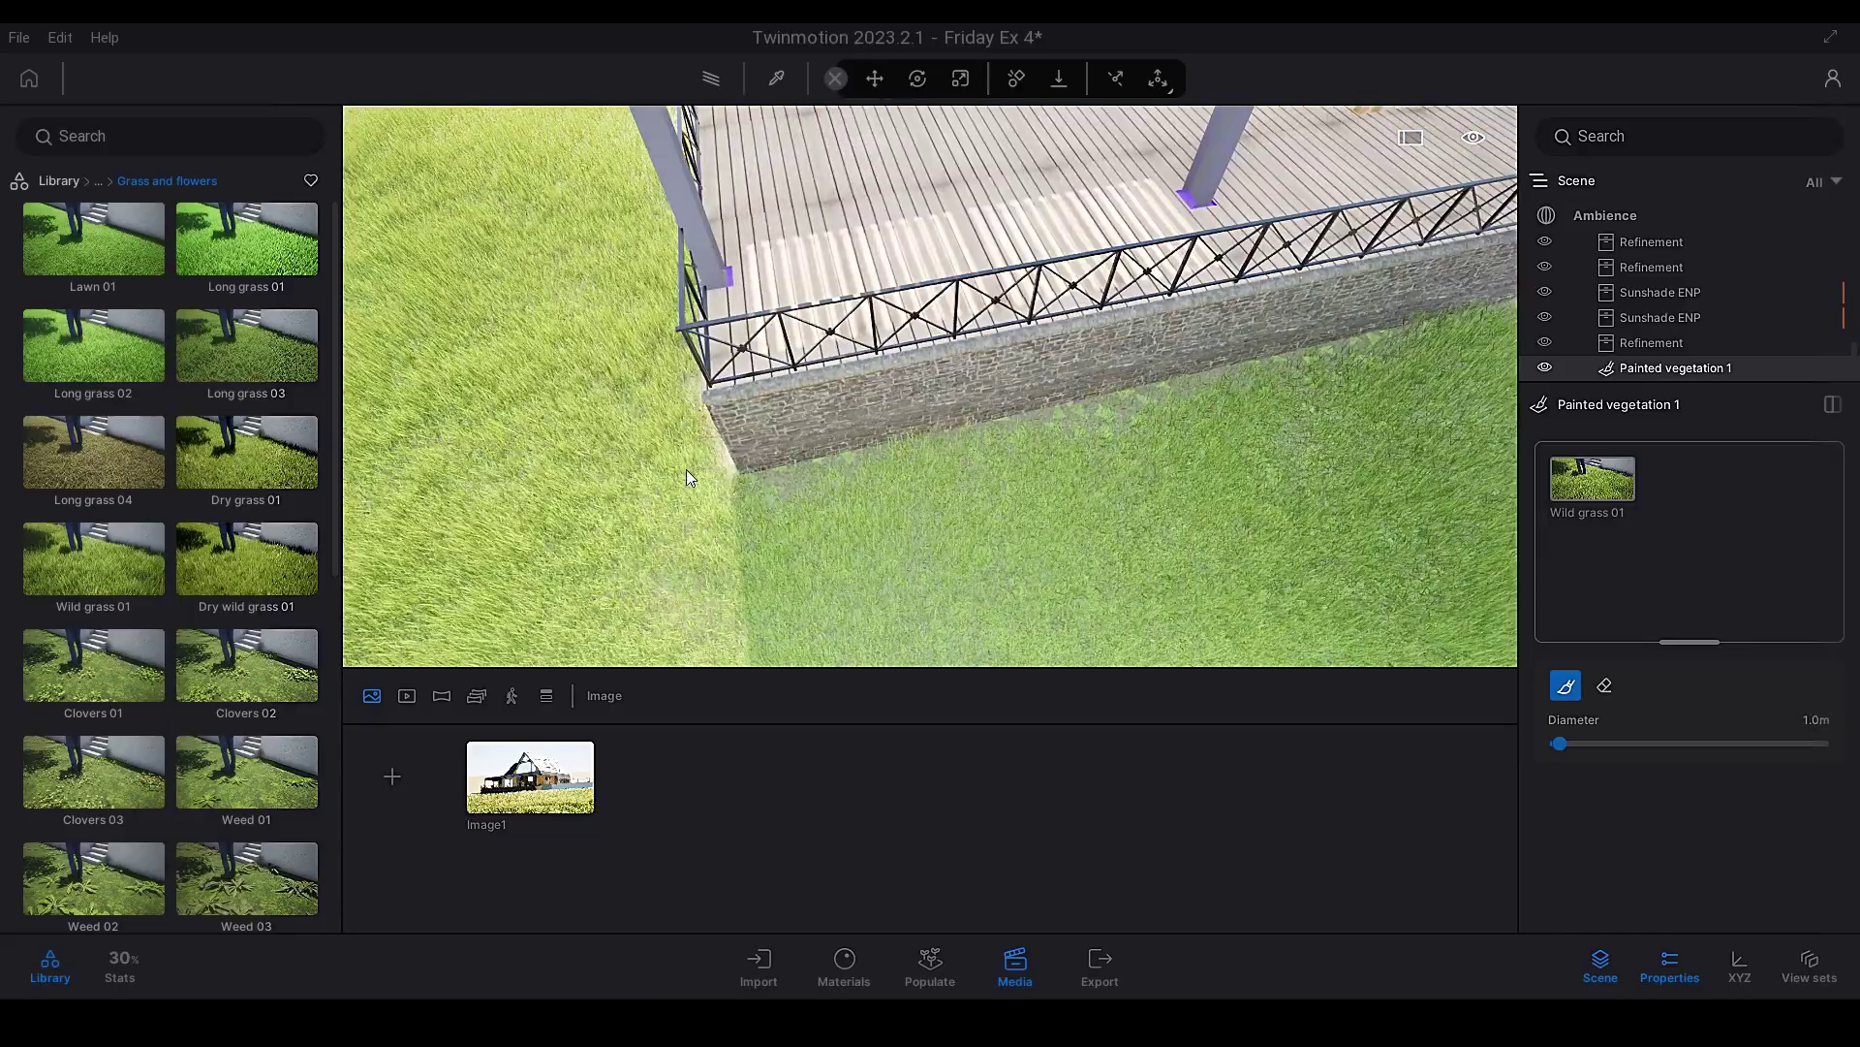
mouse_move(686, 469)
right_down()
mouse_move(789, 414)
mouse_move(685, 387)
mouse_move(1092, 478)
mouse_move(777, 484)
right_up()
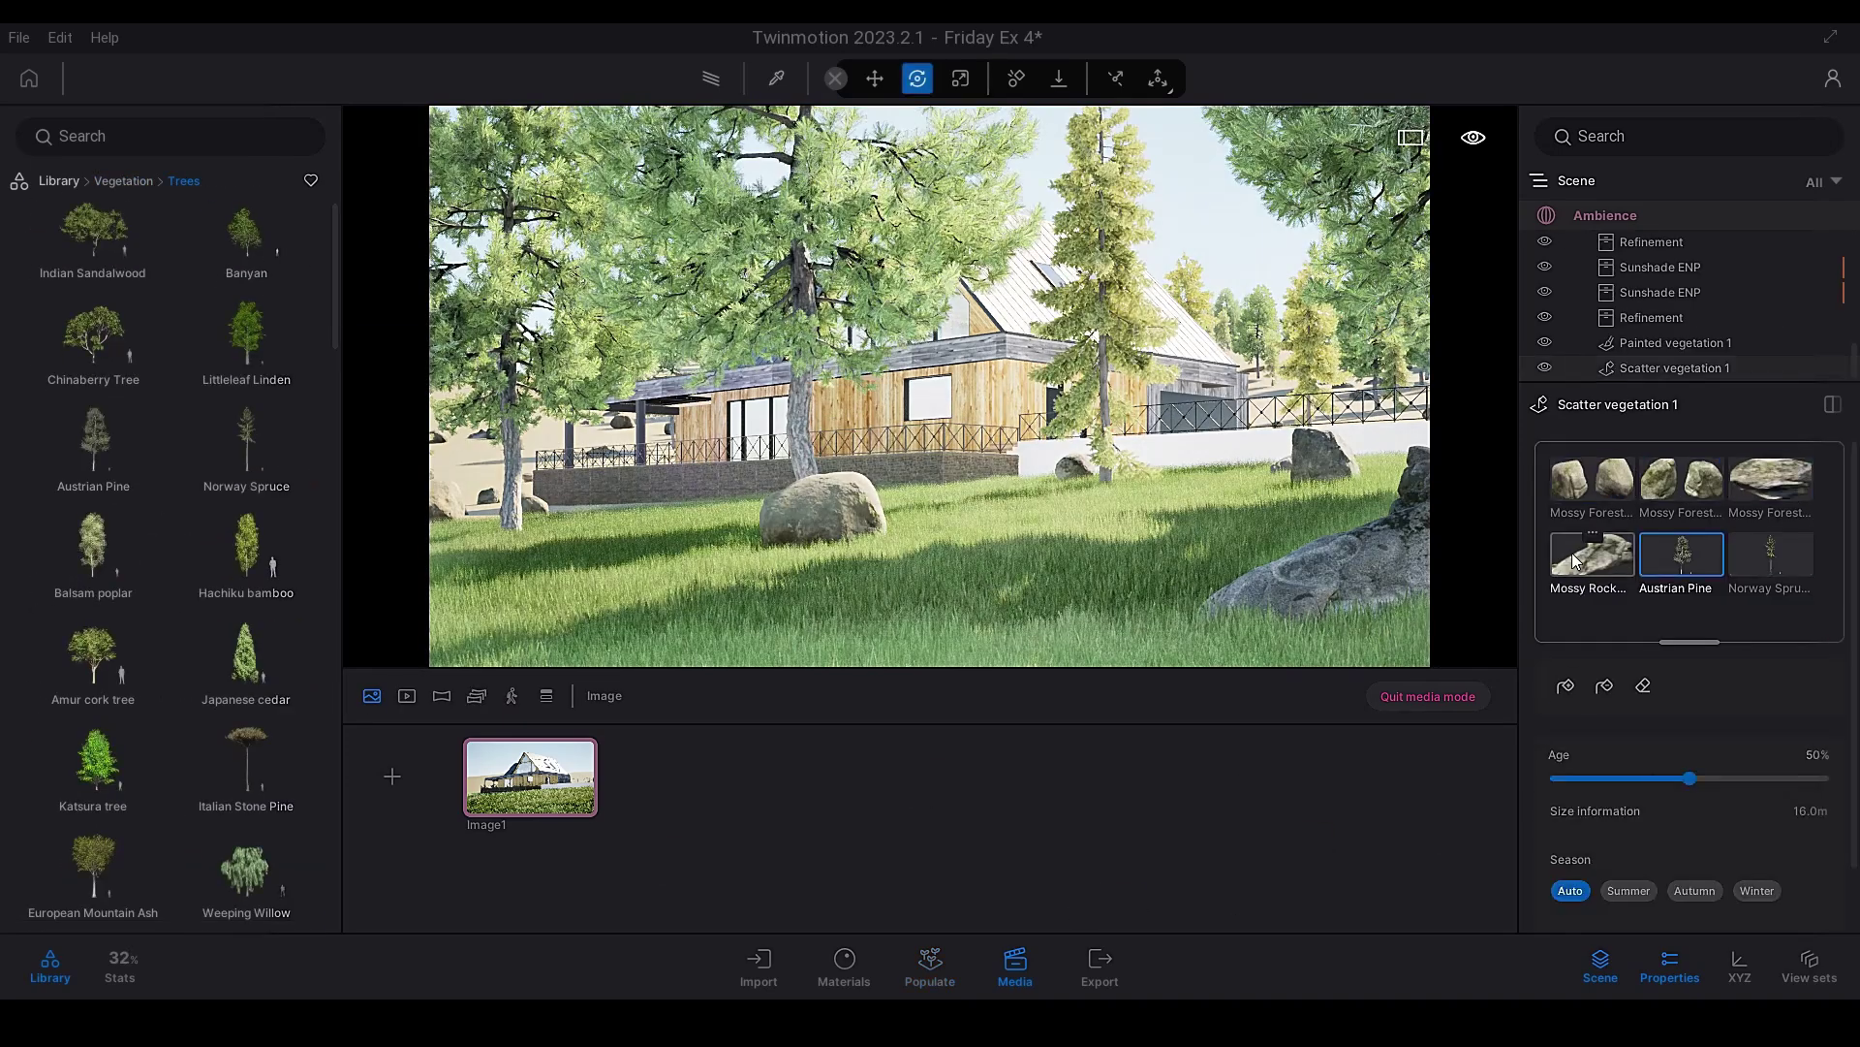
Add Mugo Pine to the Scatter vegetation 1 palette and activate its Scatter tool
click(1104, 504)
click(1028, 840)
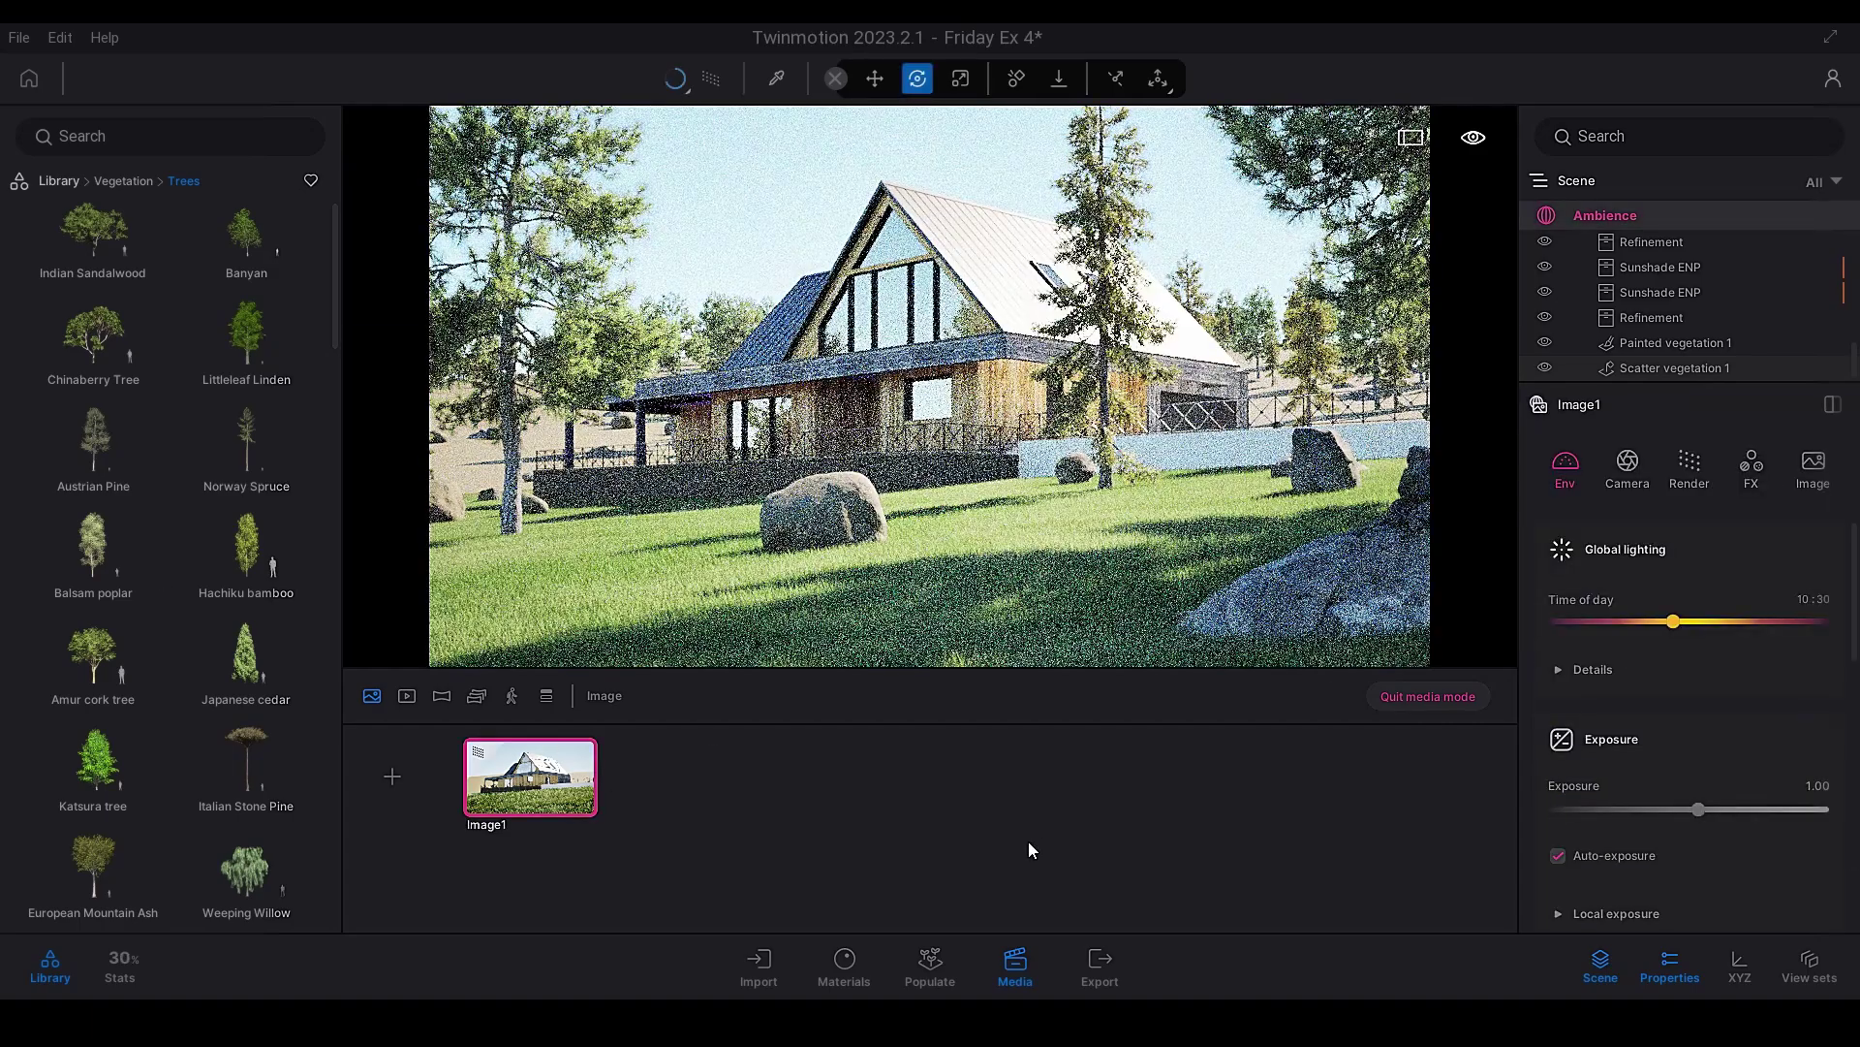
scroll(174, 533, down, 5)
drag(74, 766, 1682, 581)
click(1566, 685)
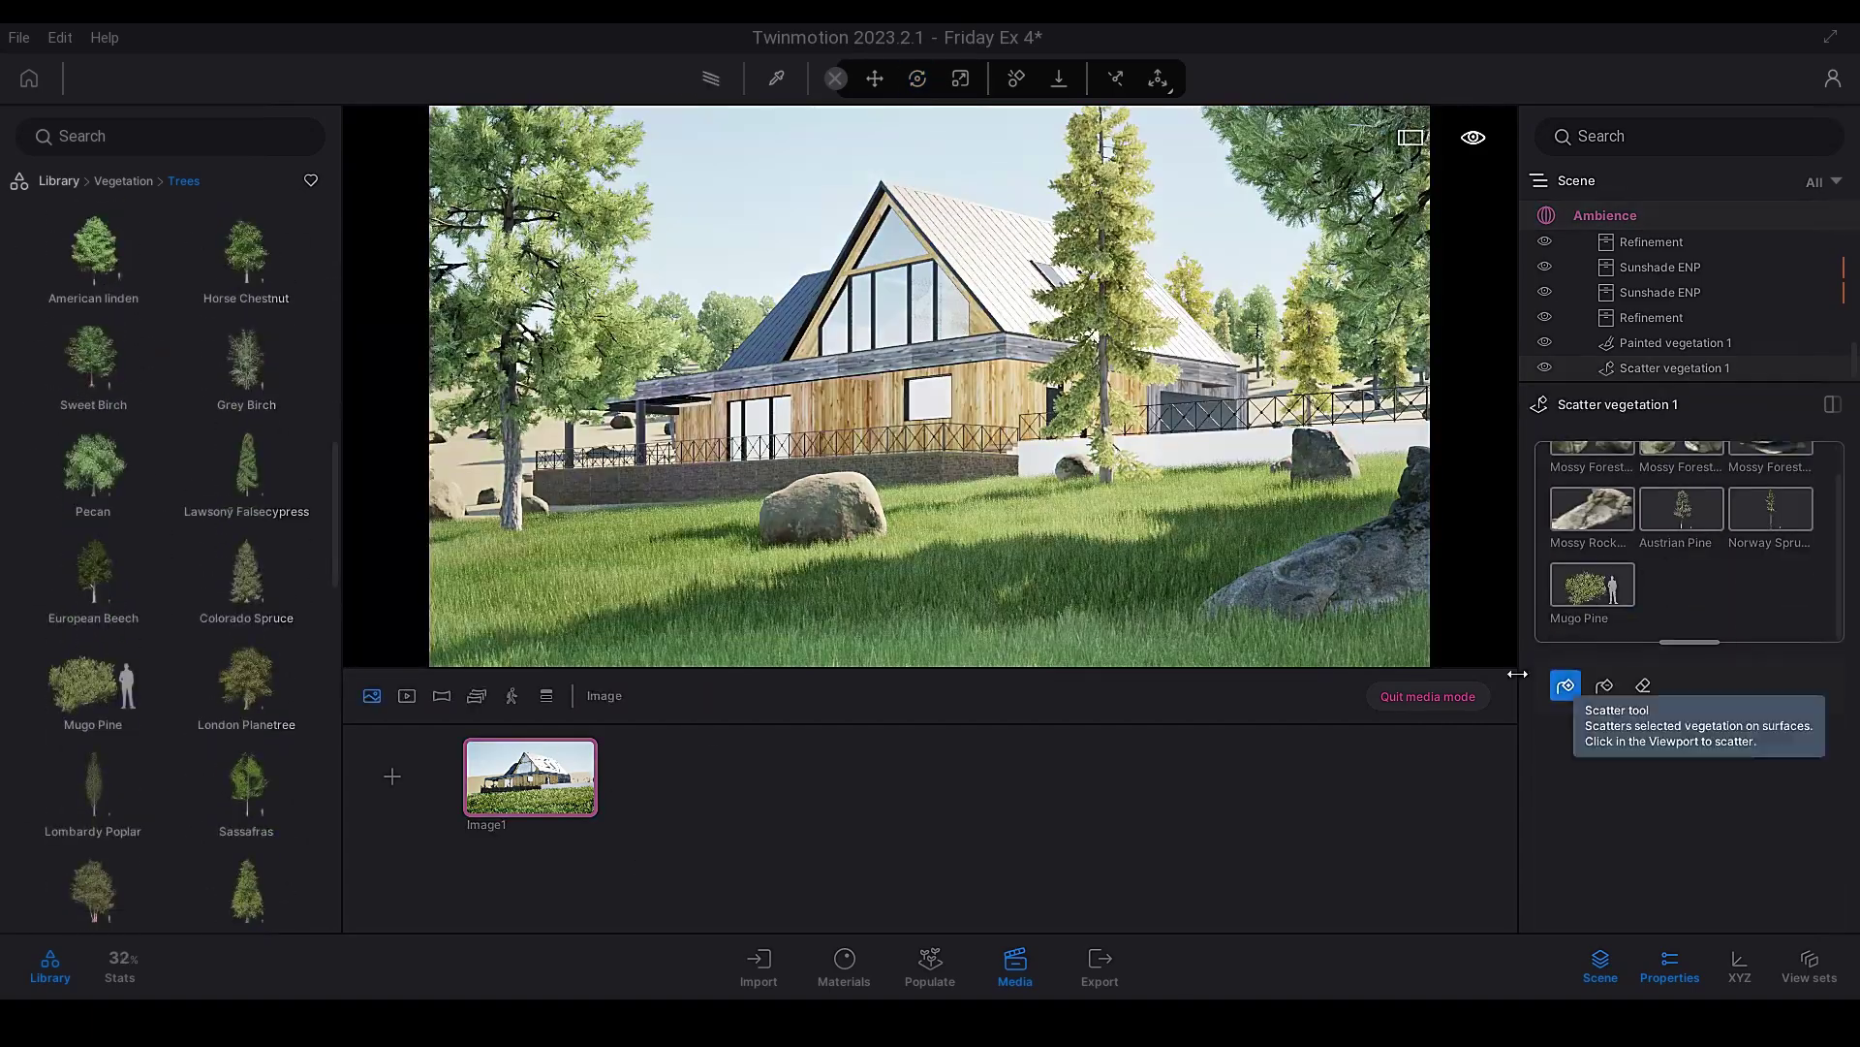
Add European Spindle shrubs to the Scatter vegetation 1 palette and scatter them near the deck
click(268, 344)
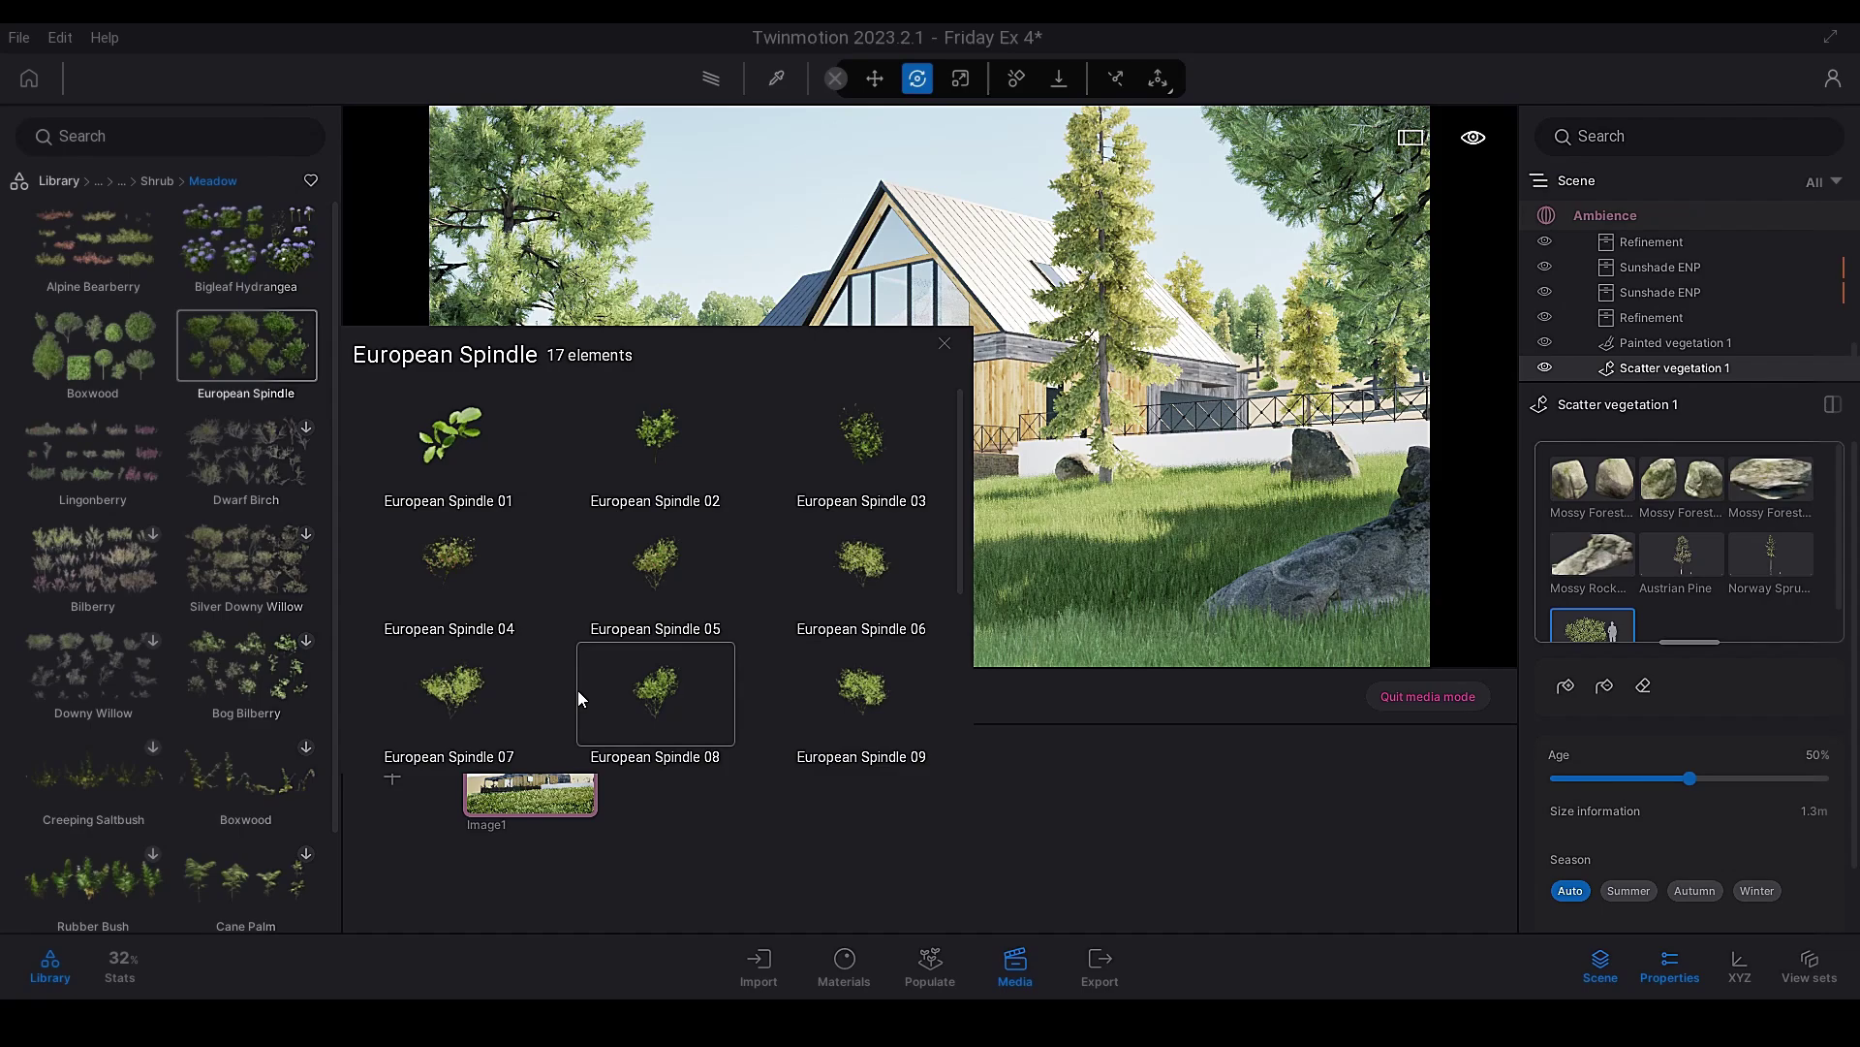
drag(577, 690, 1686, 582)
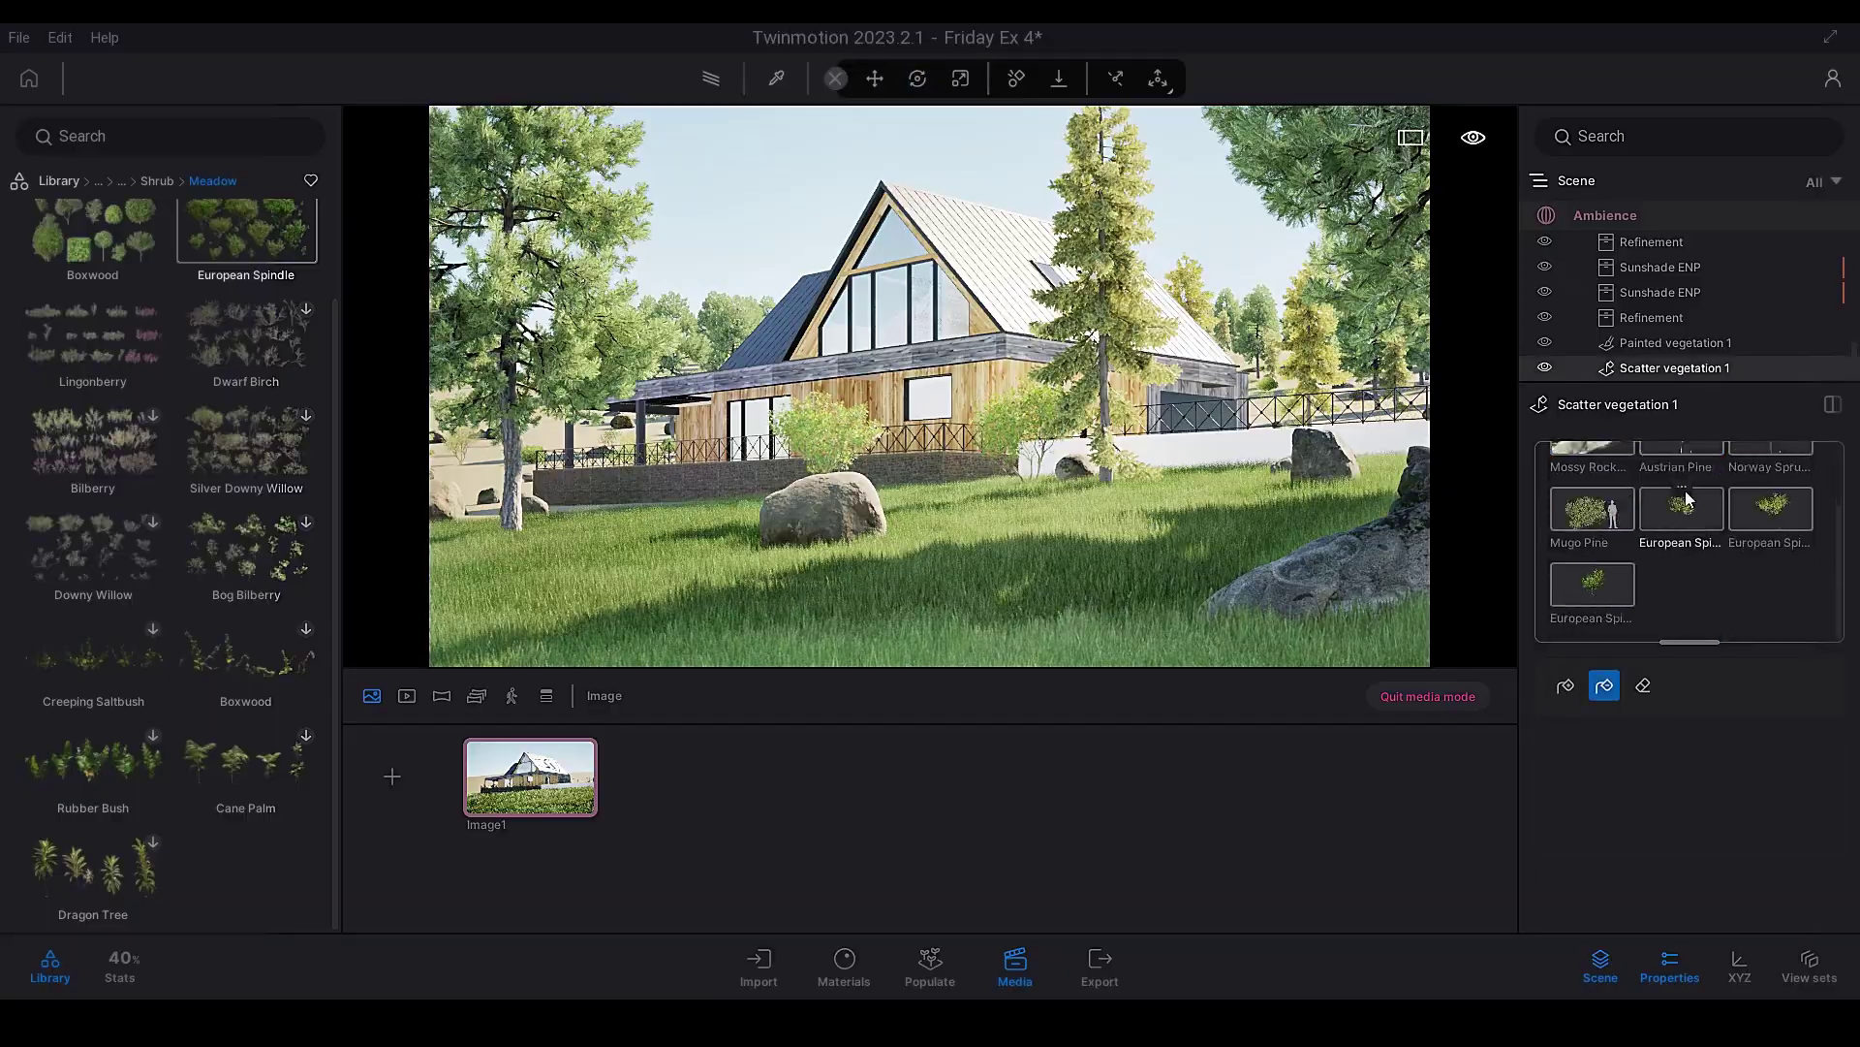
click(1681, 605)
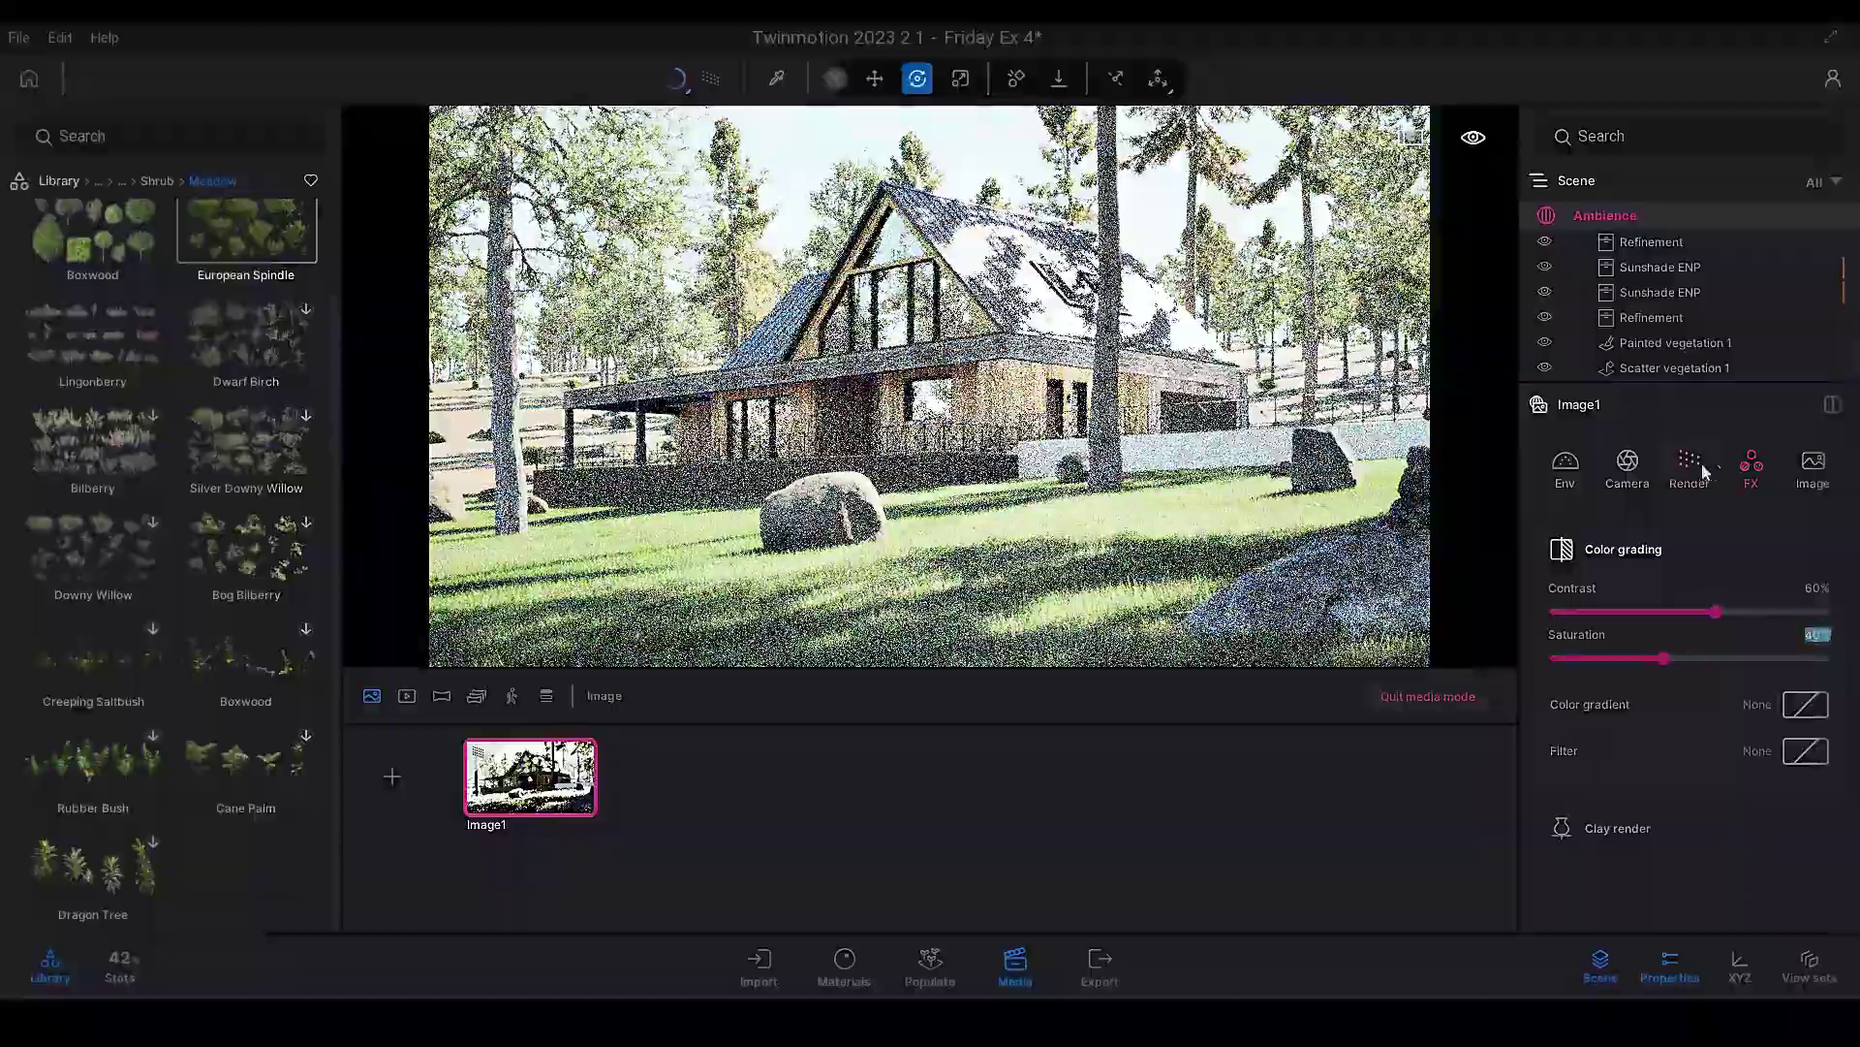
Enable depth of field in Image1's camera settings
click(1627, 465)
scroll(1800, 870, up, 2)
click(1612, 668)
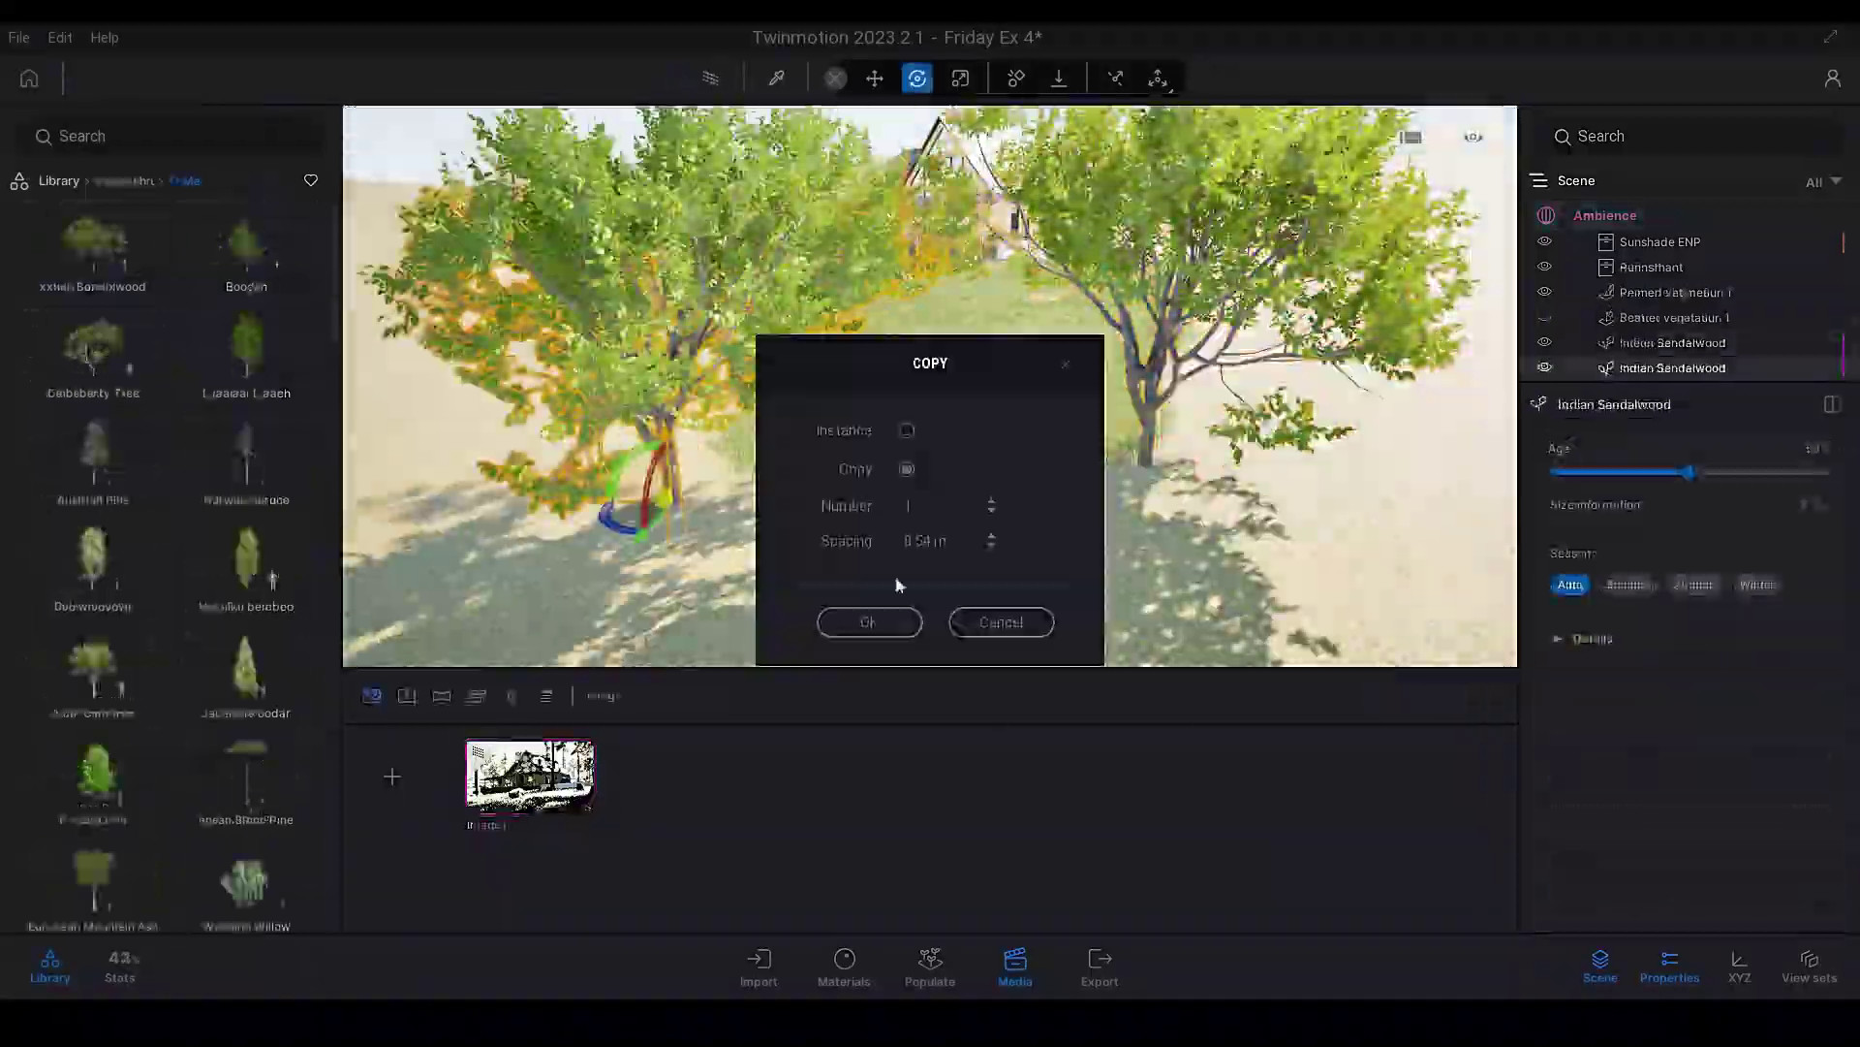
Copy the Indian Sandalwood tree once and arrange the sandalwoods in the foreground so they frame the Image1 view
key(Return)
drag(1625, 371, 1647, 345)
click(530, 775)
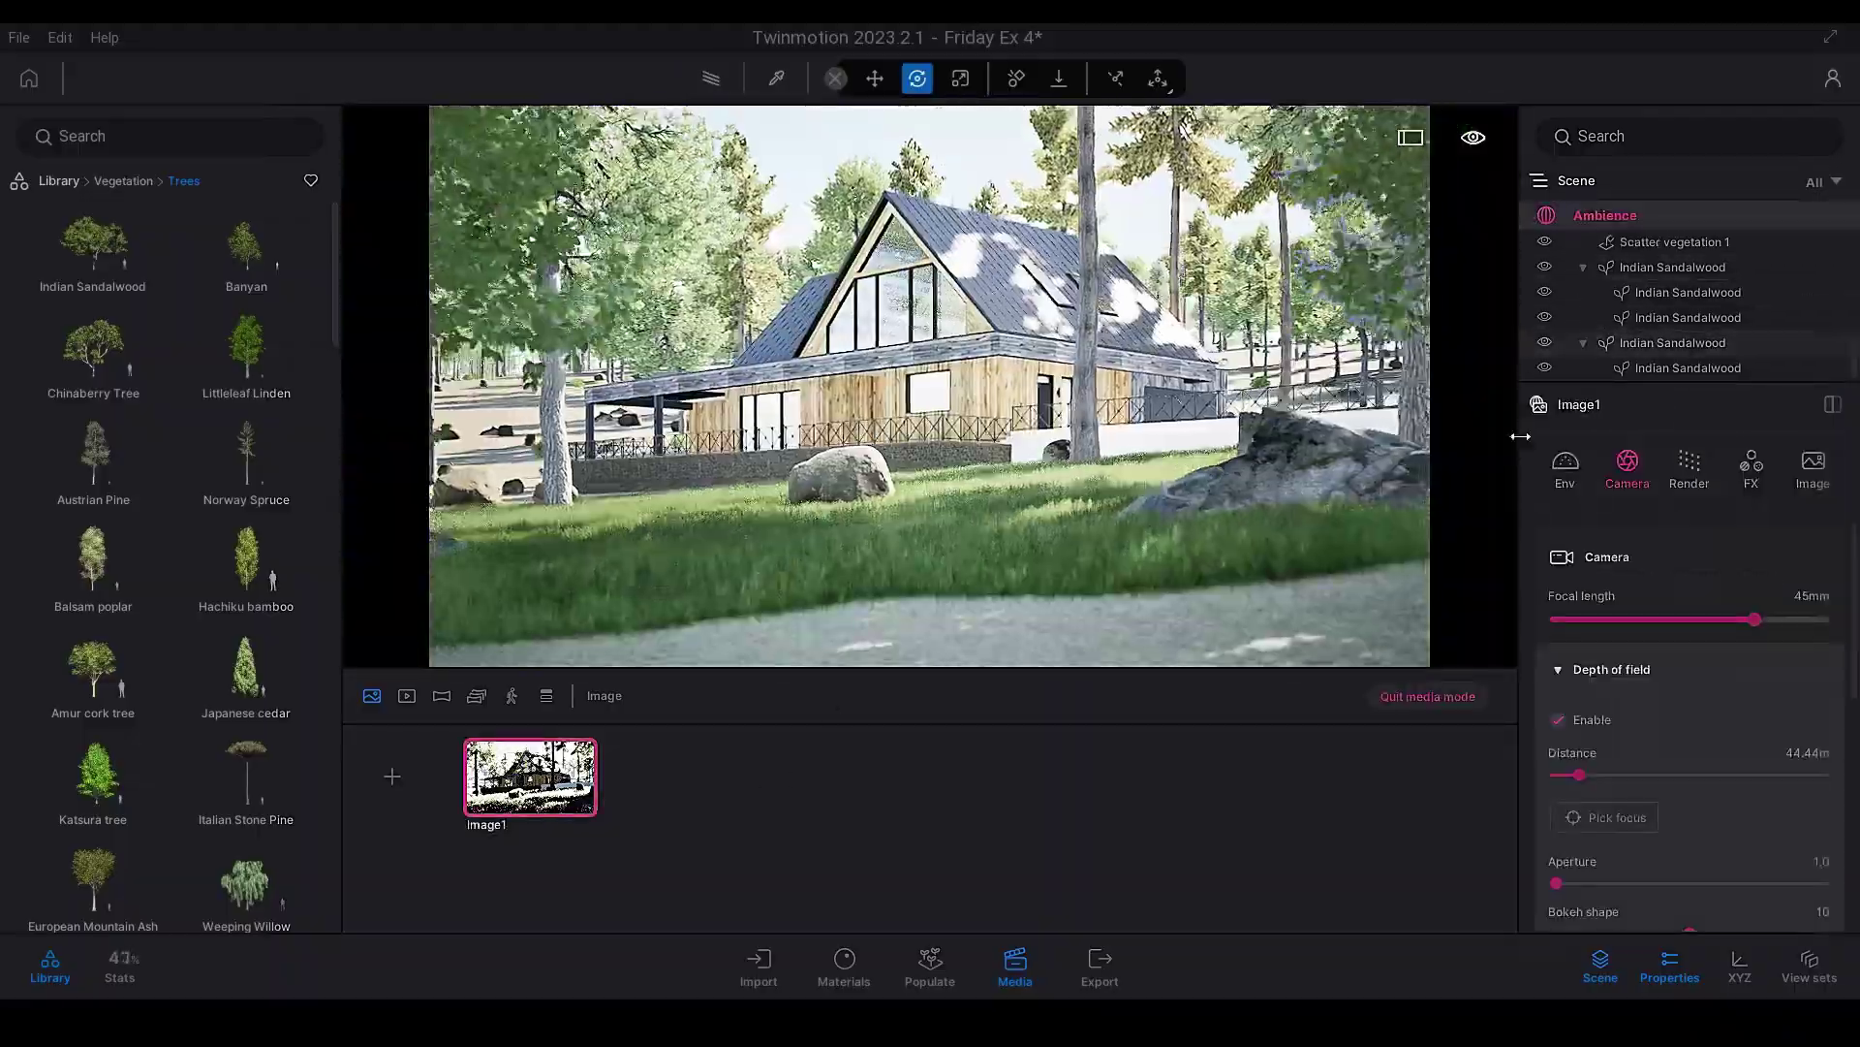
click(1266, 620)
click(530, 775)
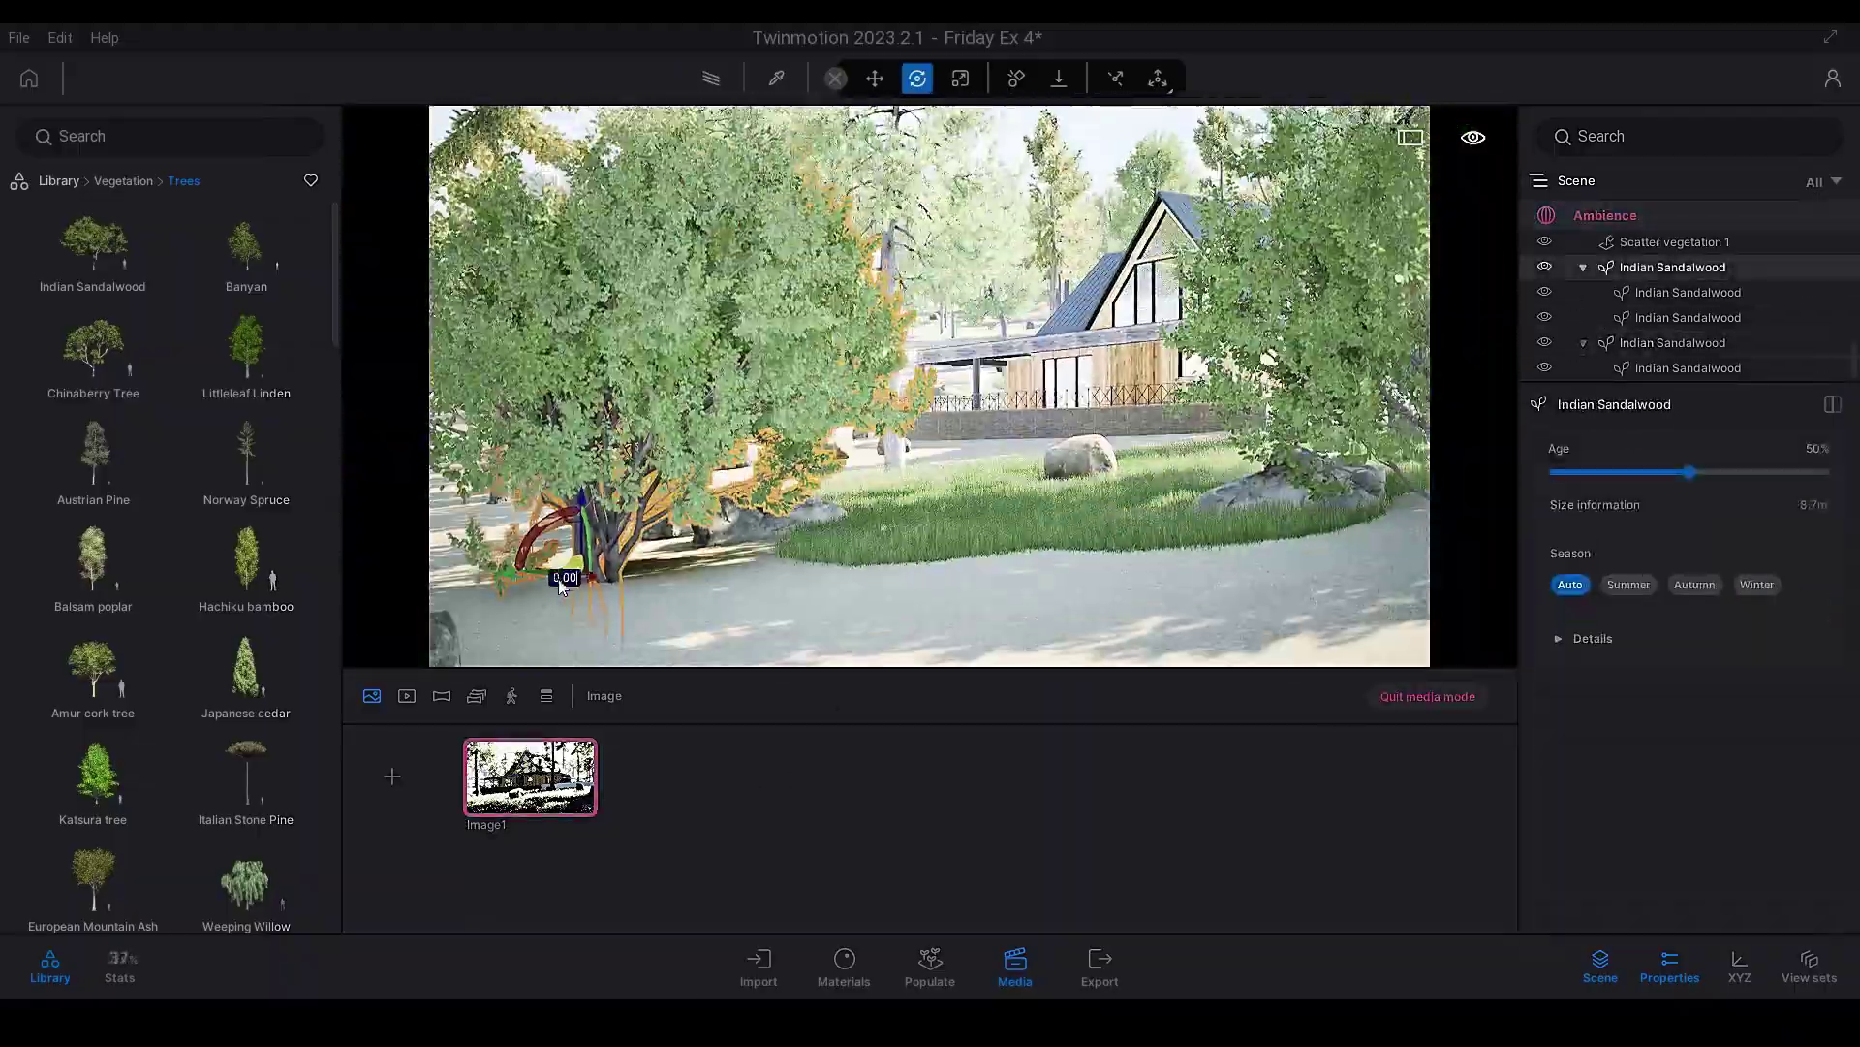
click(545, 744)
Place two Bigleaf Hydrangea 12 shrubs in the foreground of the Image1 view
click(123, 180)
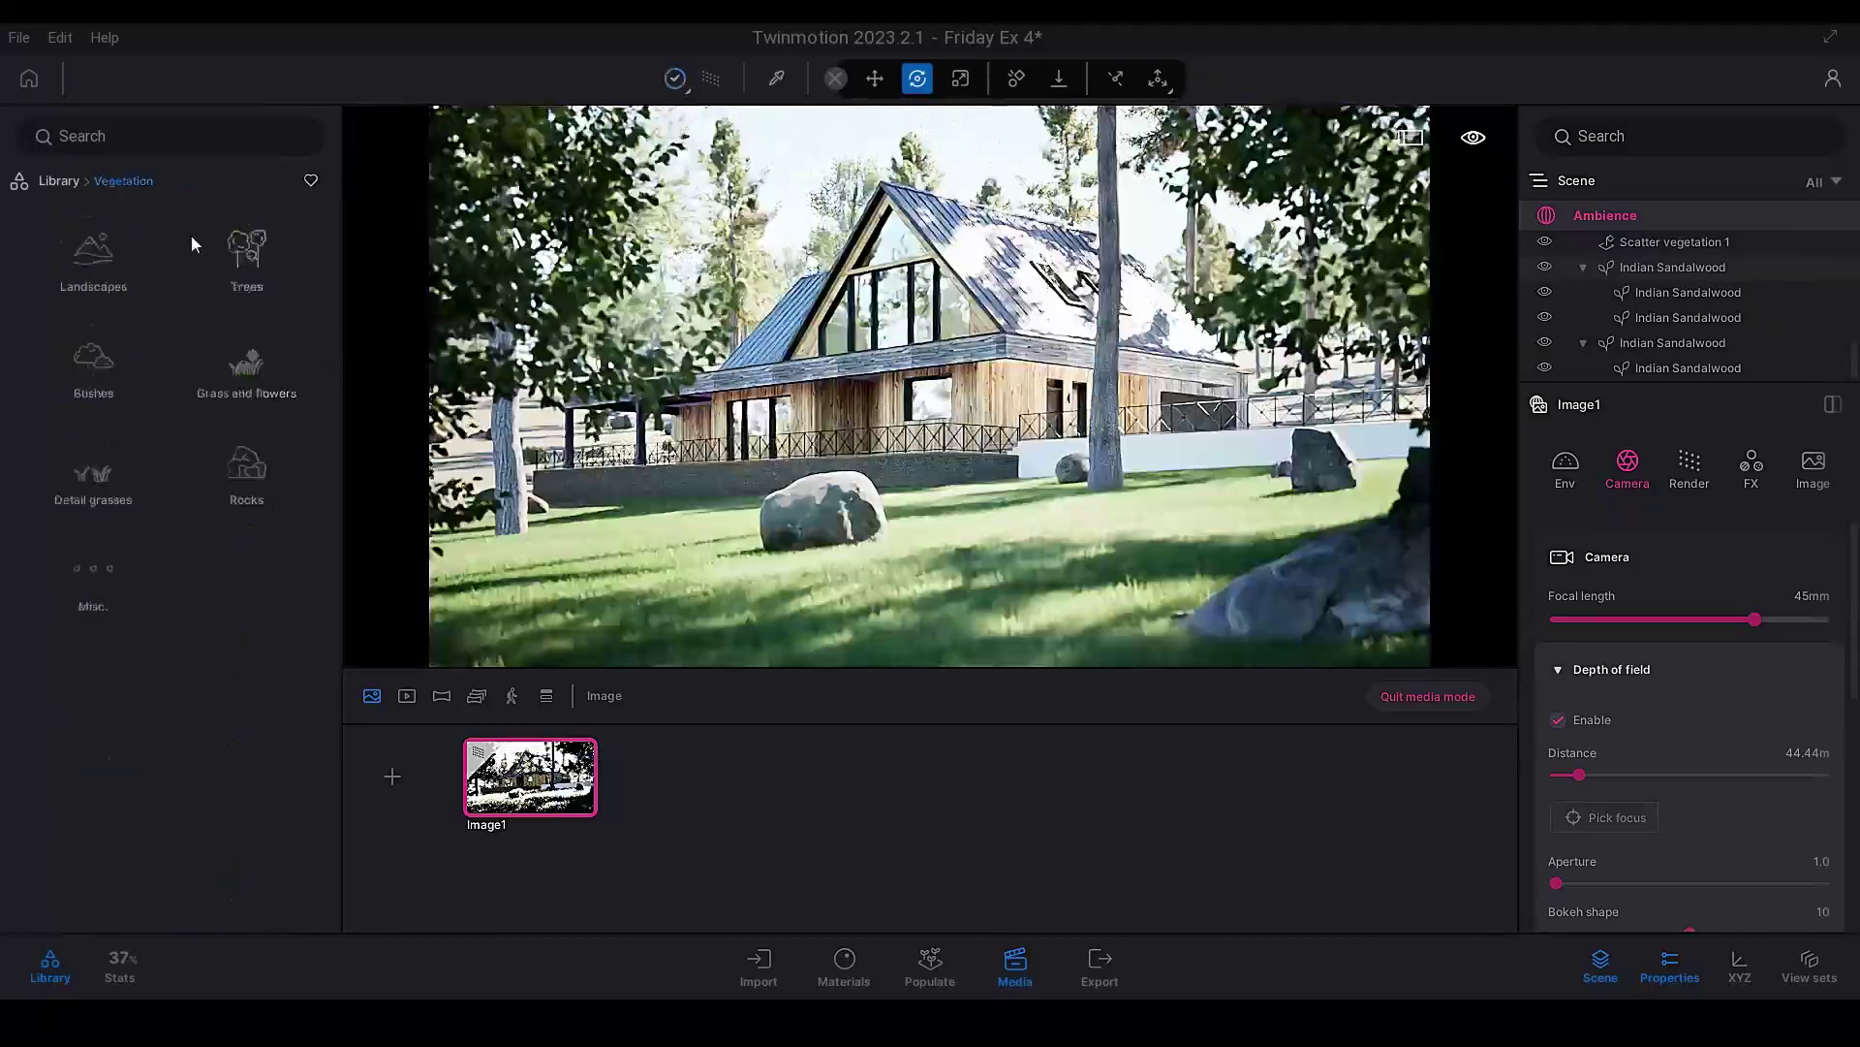
click(247, 257)
click(246, 238)
scroll(898, 630, down, 3)
drag(862, 574, 1352, 635)
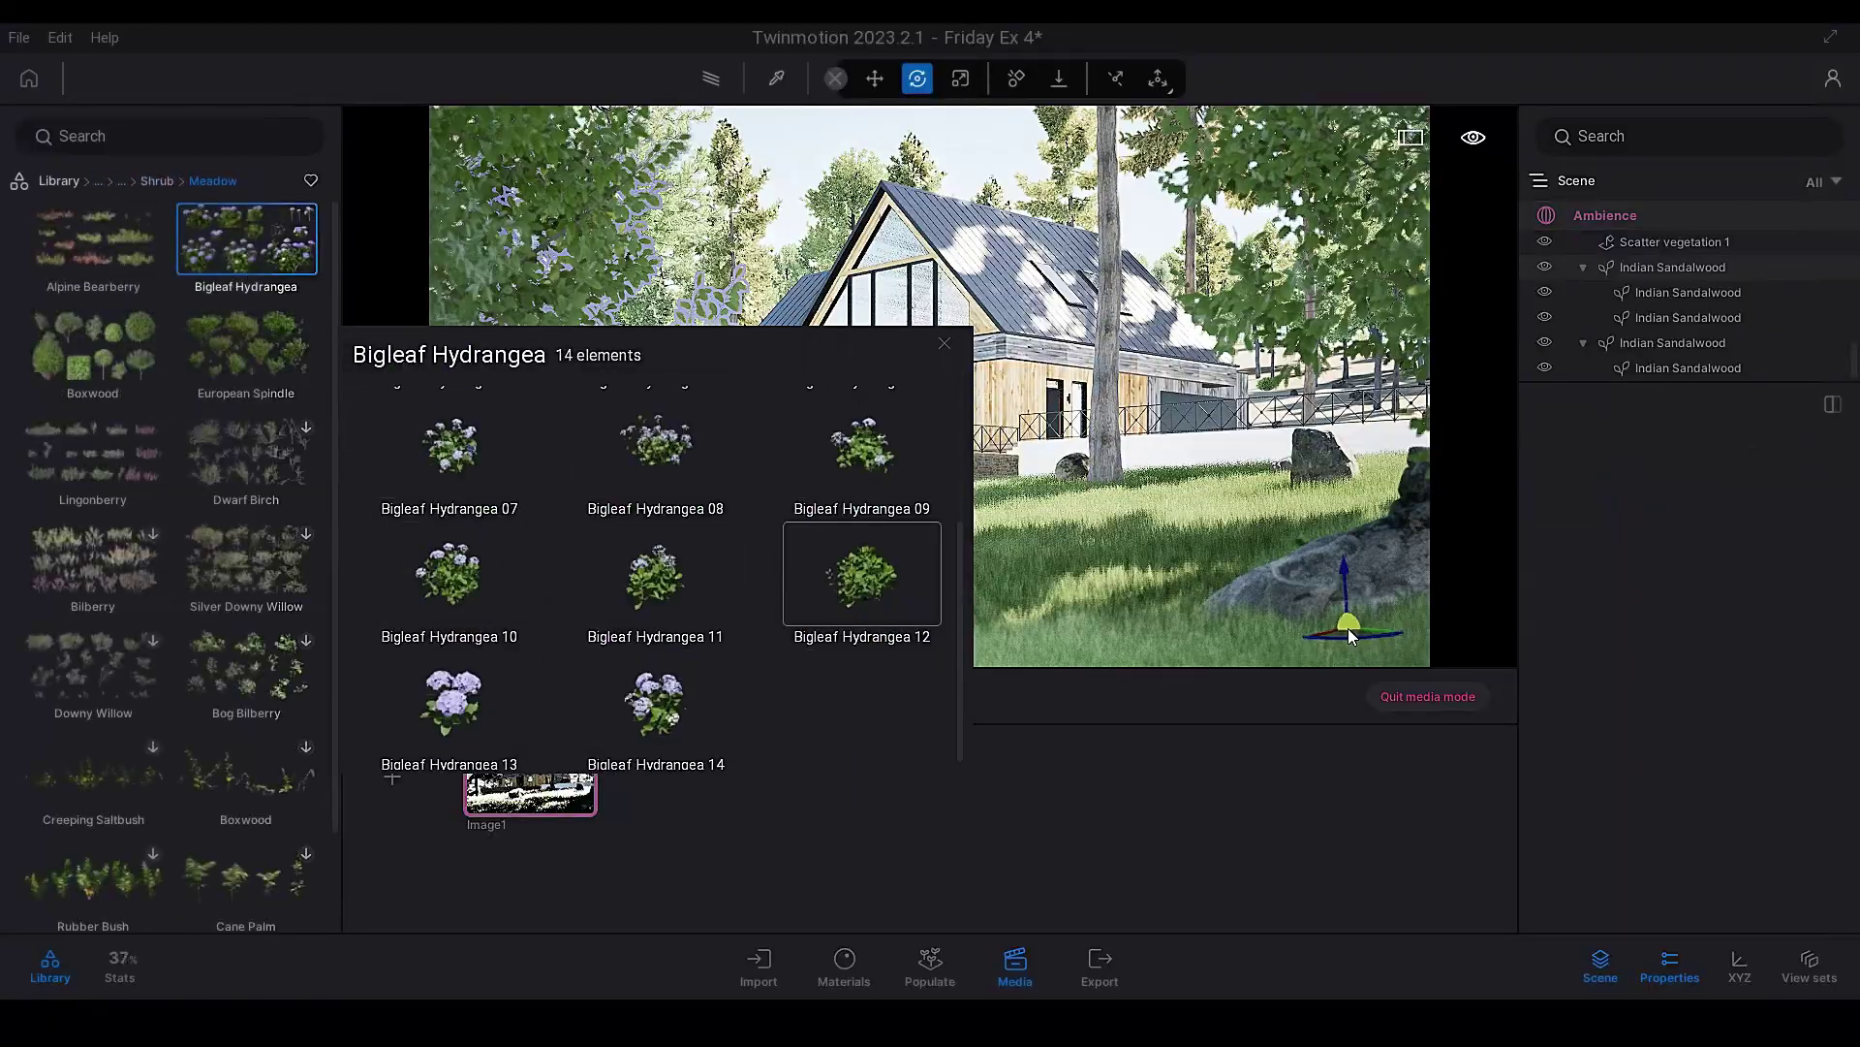
drag(1119, 501, 1391, 657)
click(1125, 793)
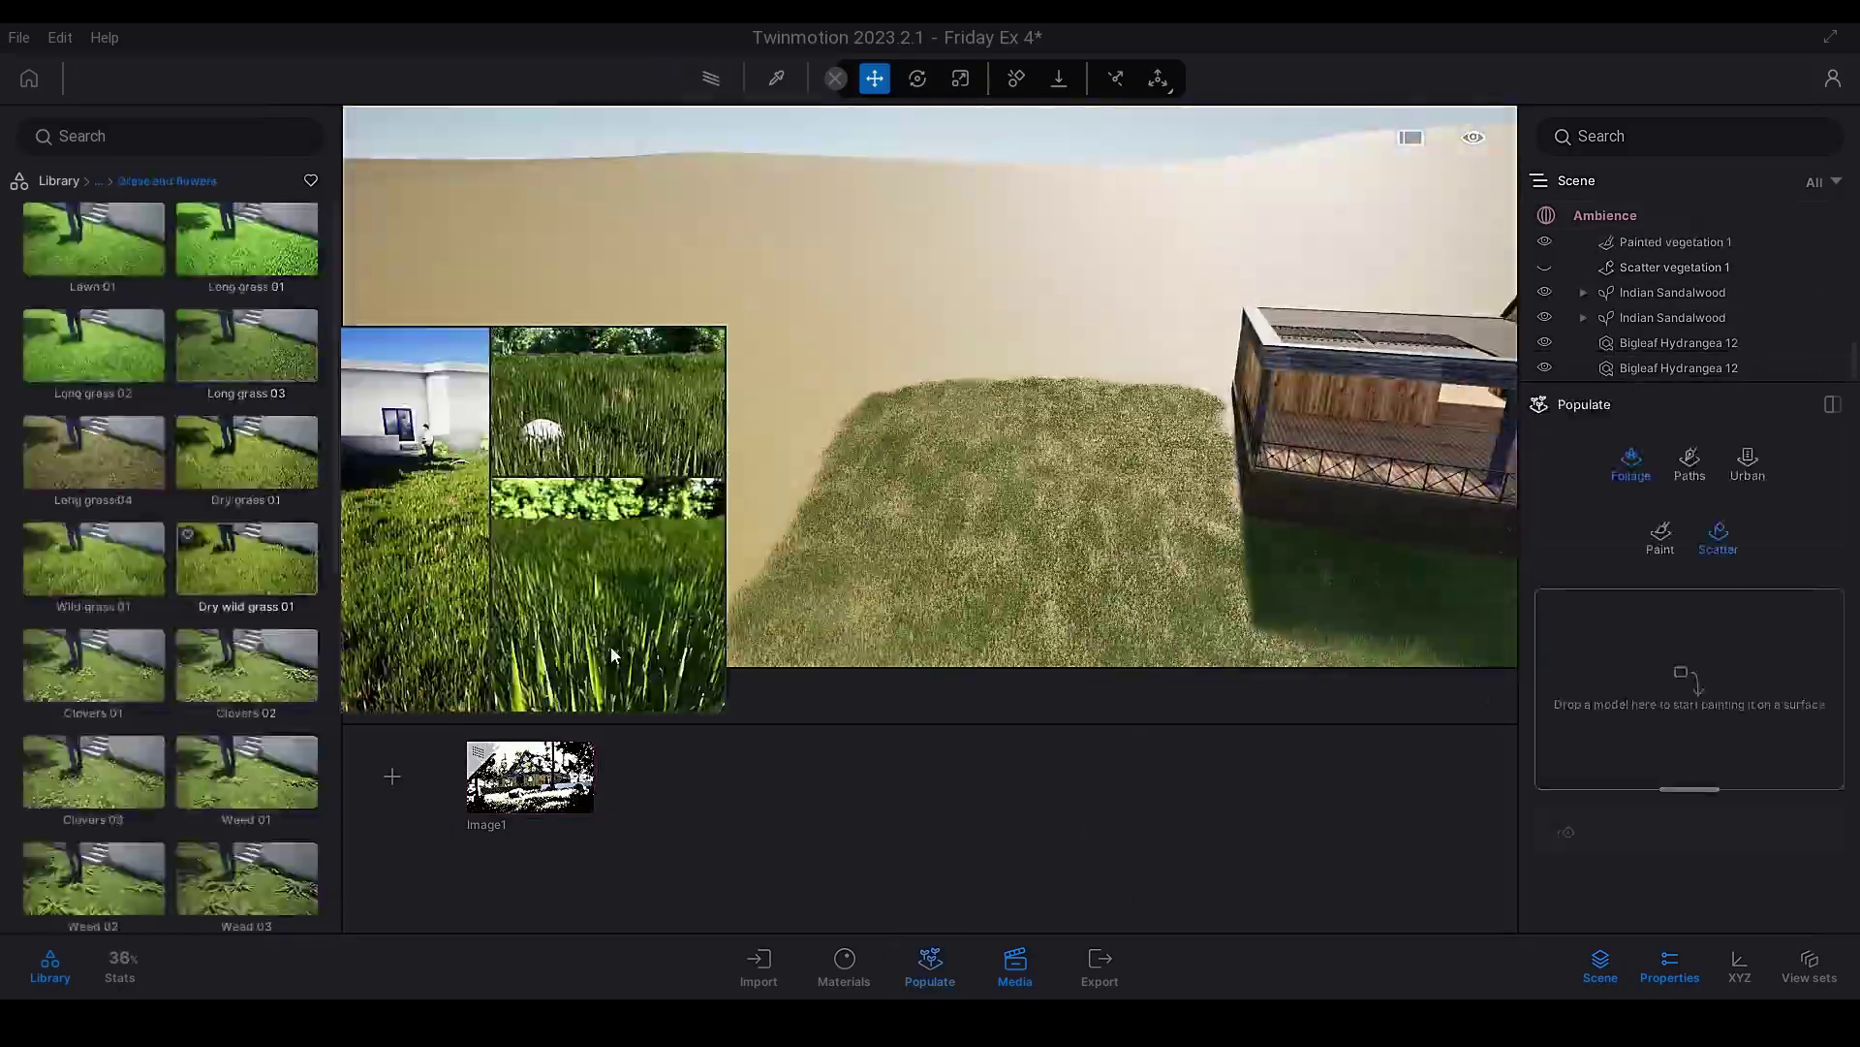
Populate the ground with Dry wild grass 01, and paint European Spindle shrubs on the terrain beside the house with a 6.9 m brush
drag(246, 523, 1663, 690)
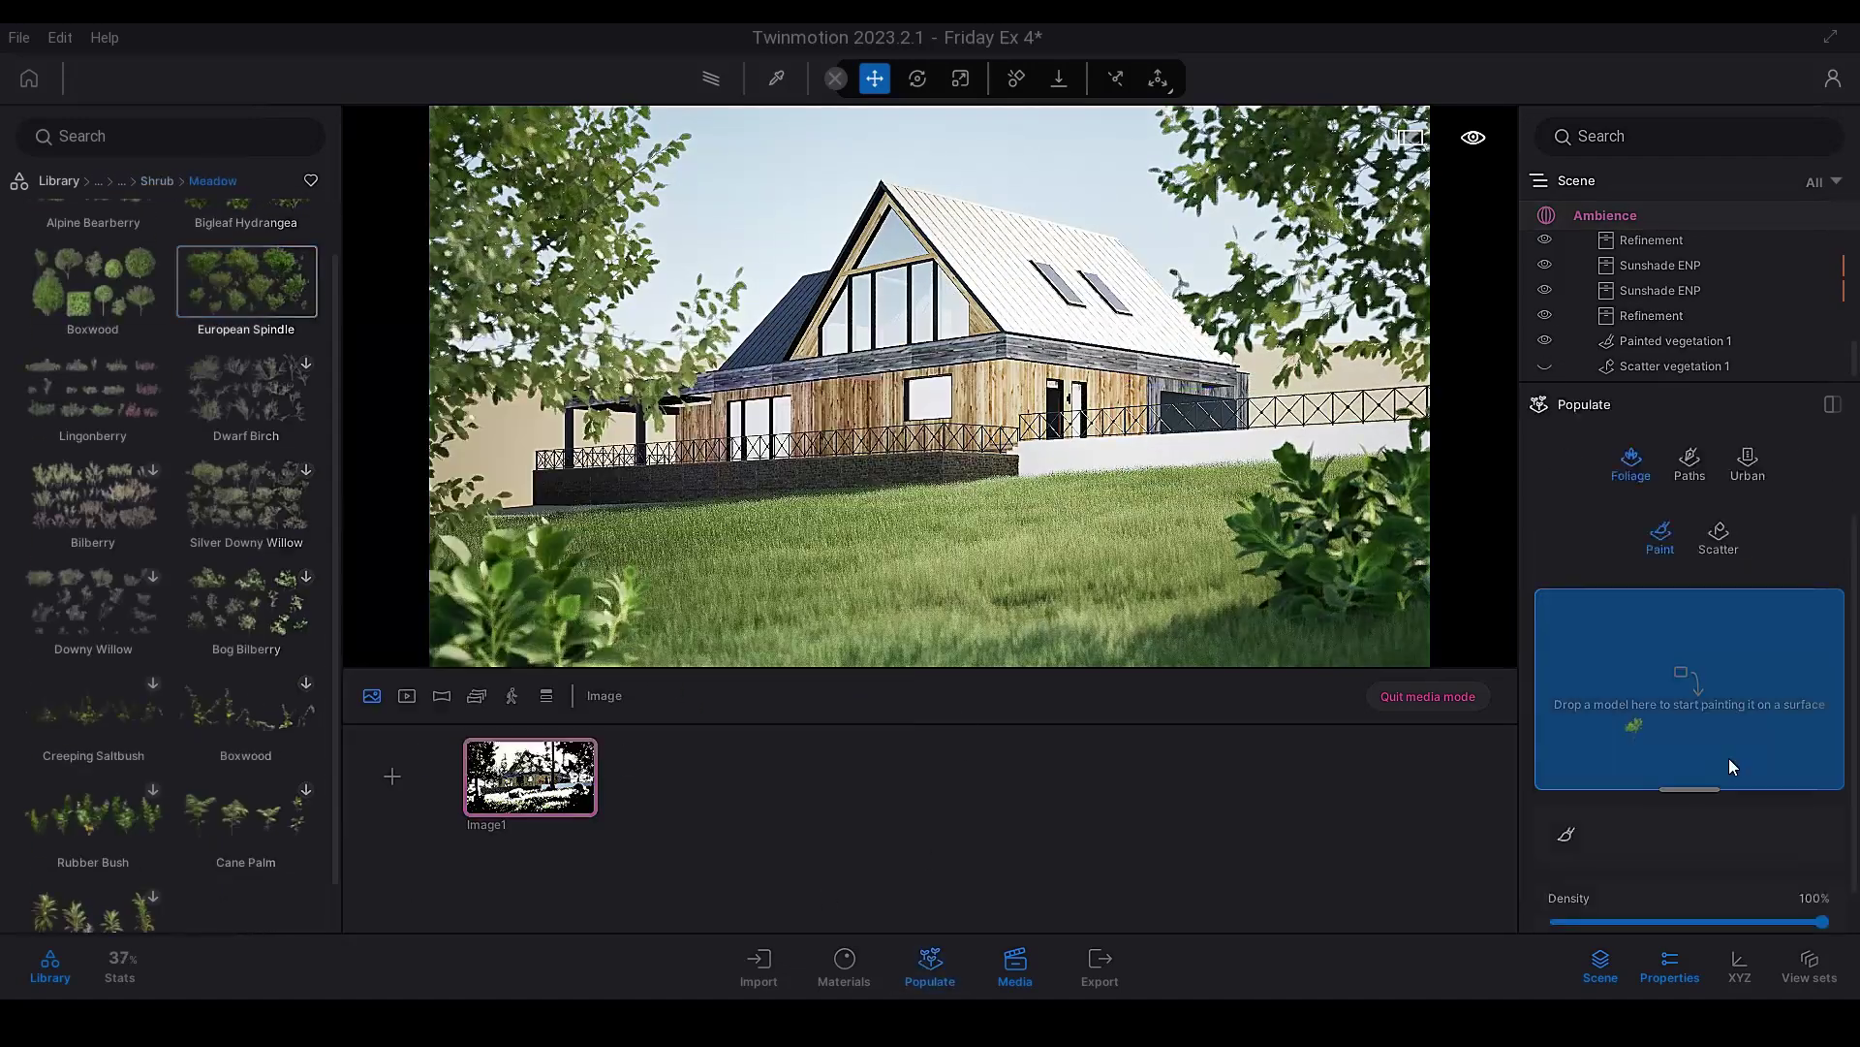
drag(1729, 757, 1728, 758)
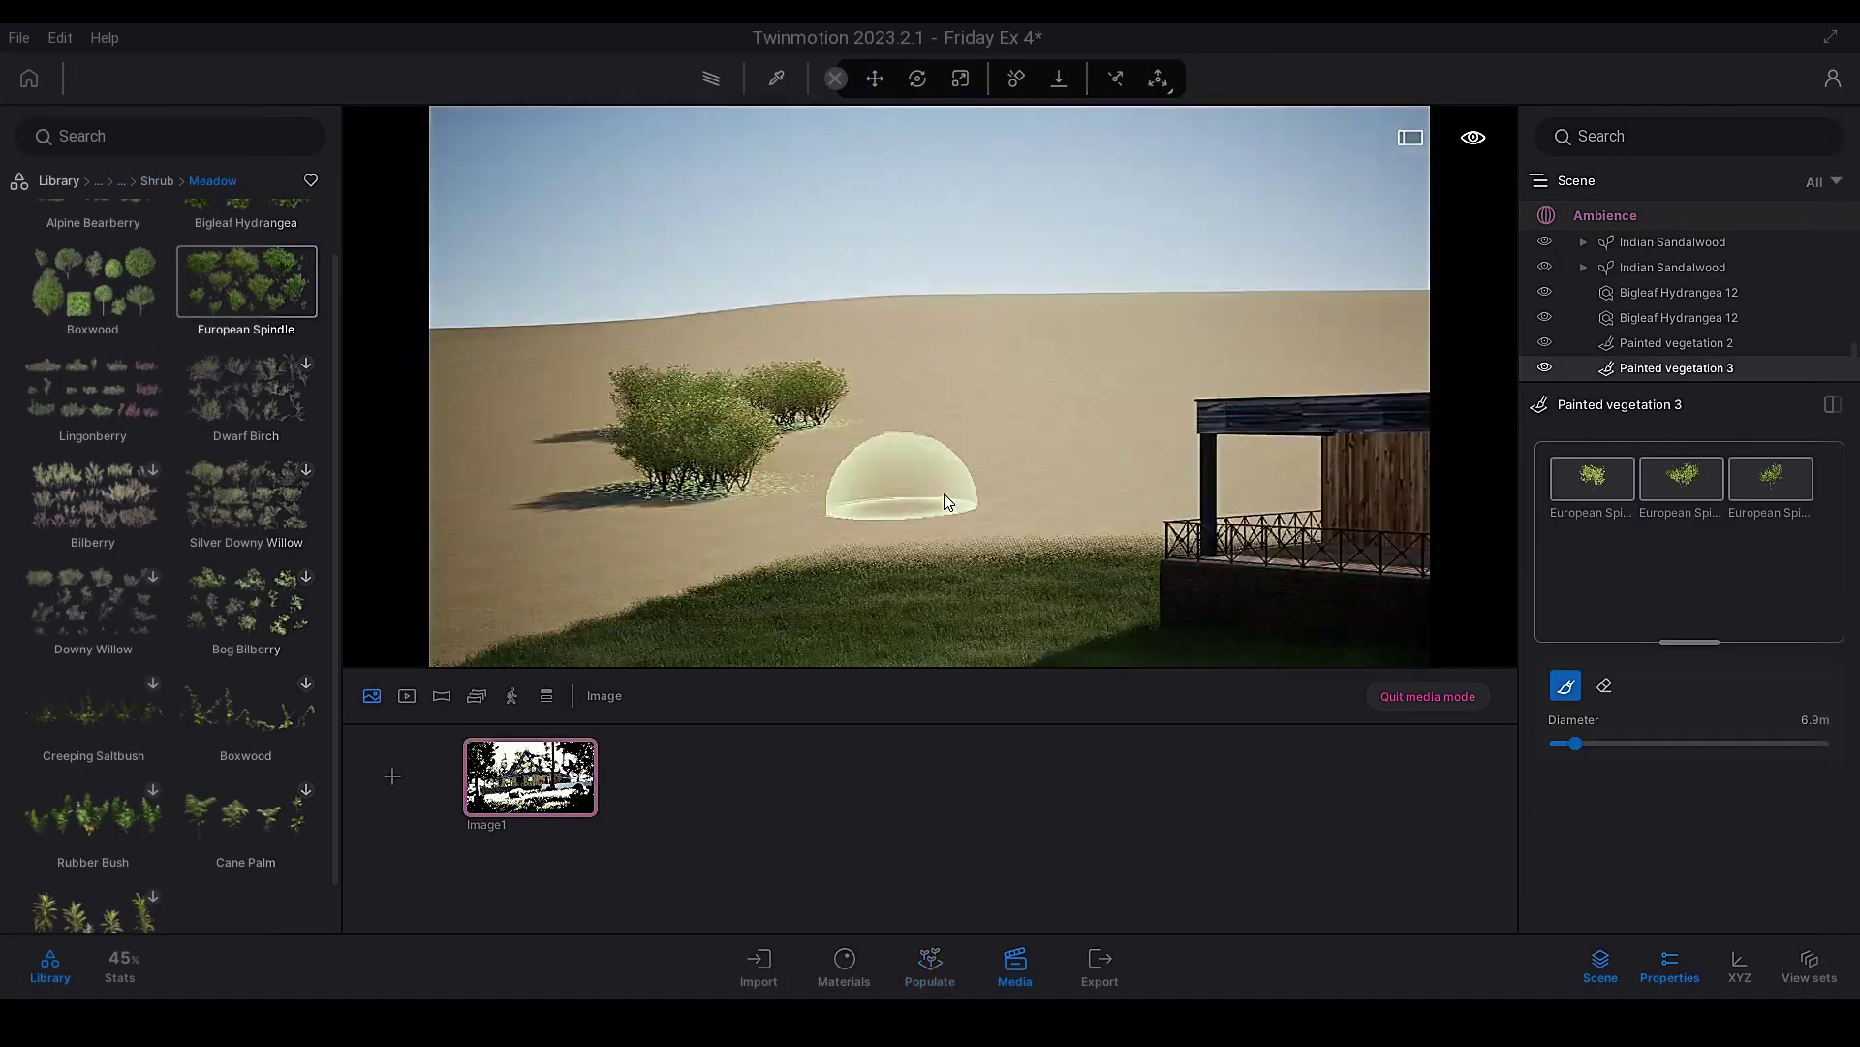
mouse_move(946, 501)
mouse_down()
mouse_move(889, 502)
mouse_move(840, 573)
mouse_up()
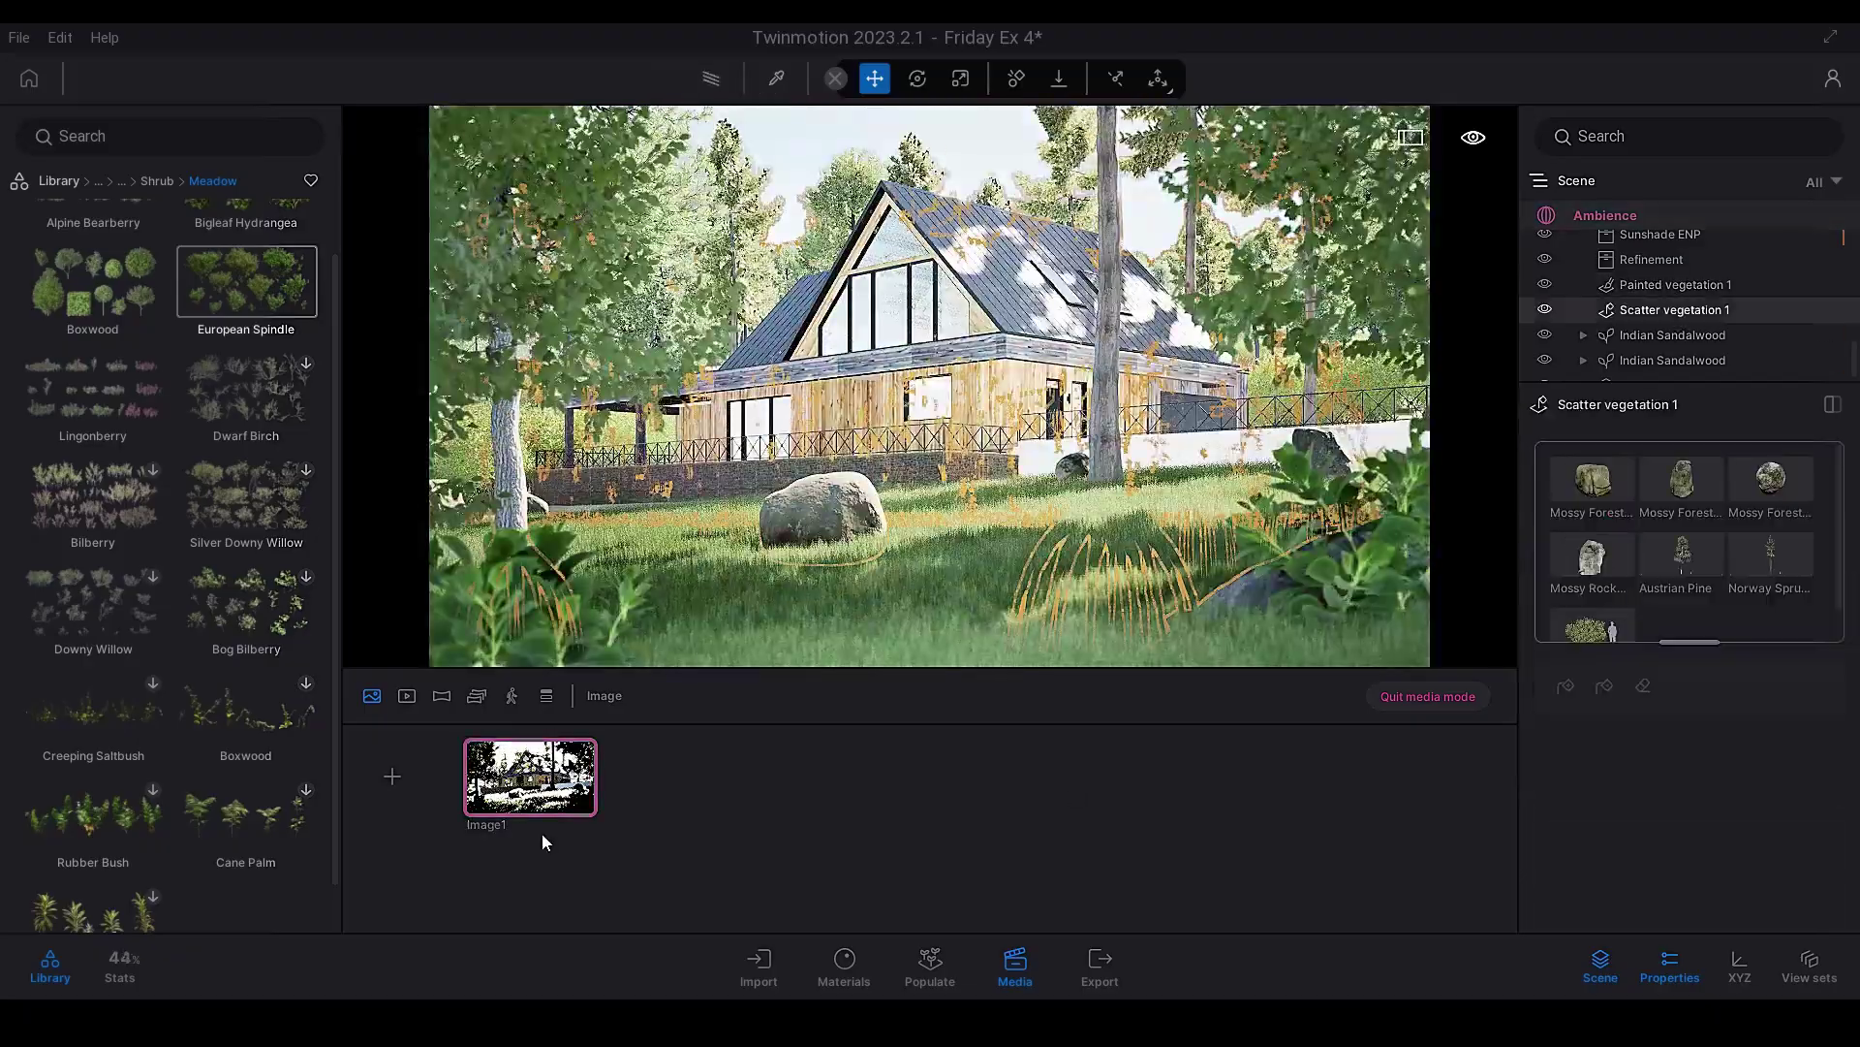
Choose Dandelions from the grass and flowers library and save the project
click(61, 178)
click(118, 483)
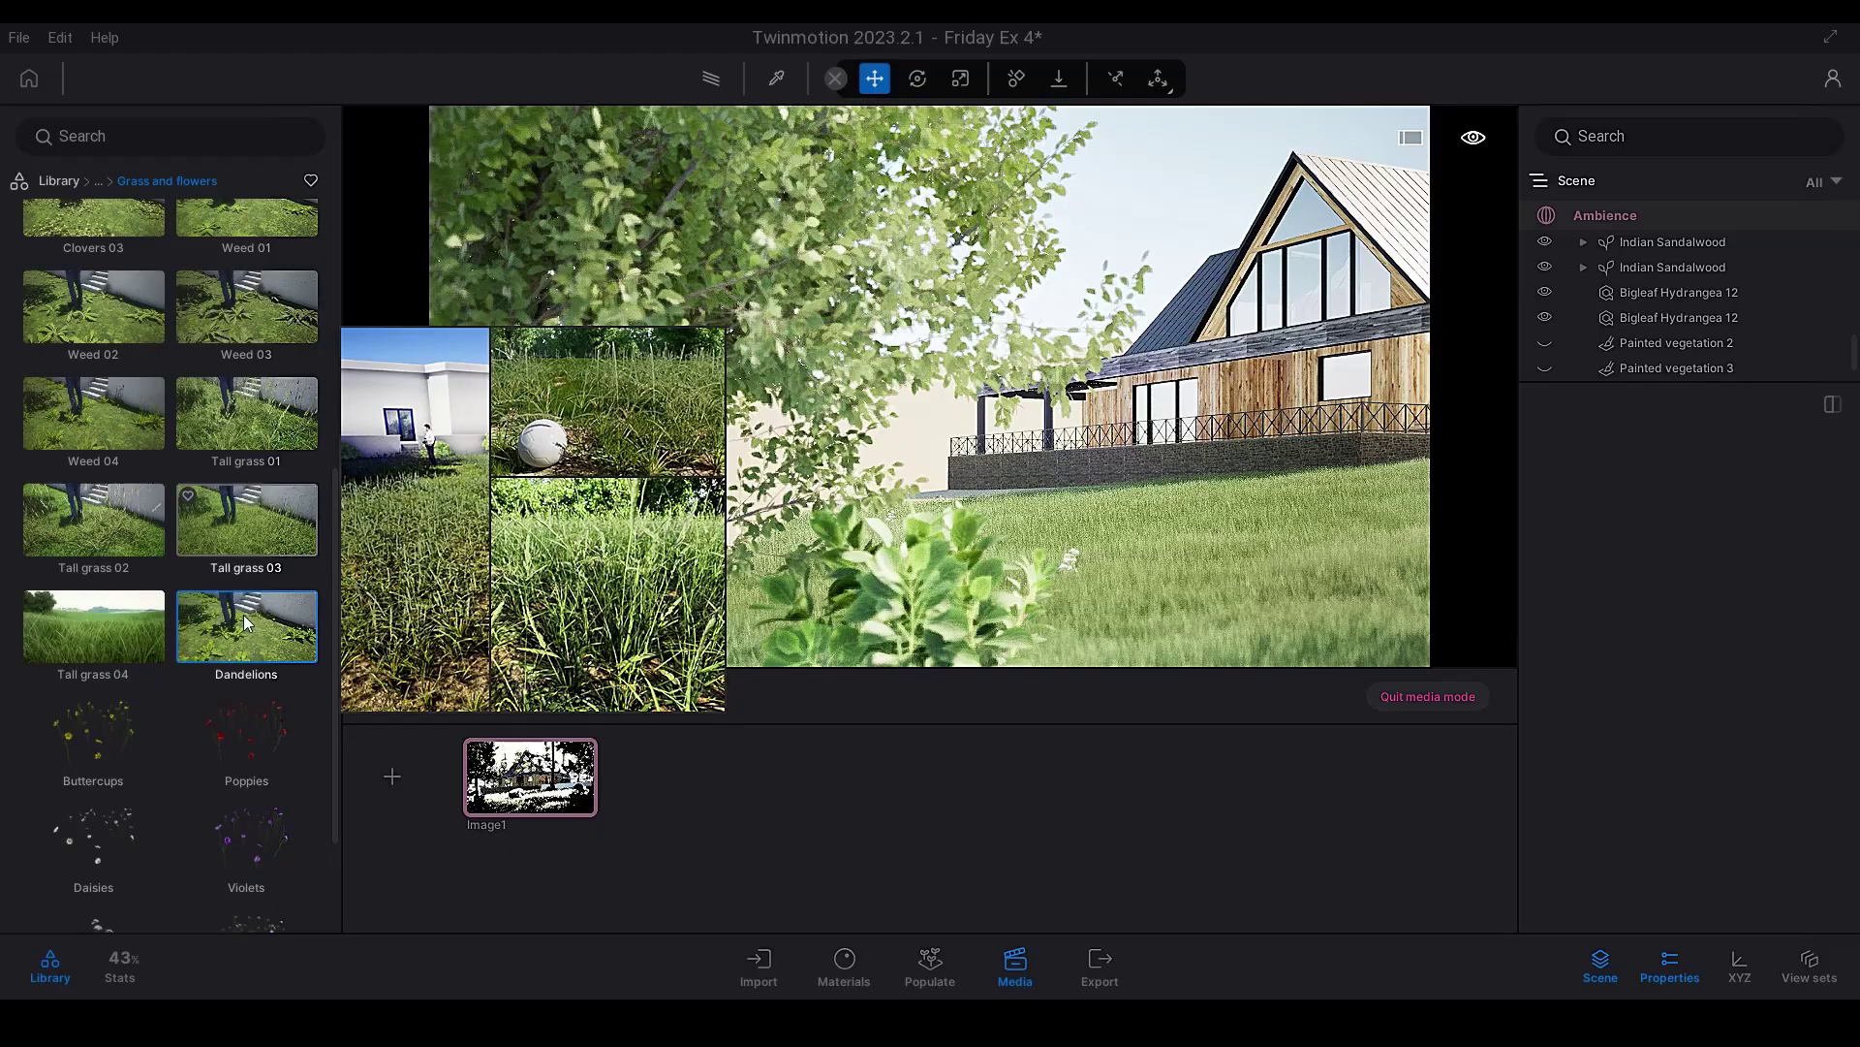
key(ctrl+s)
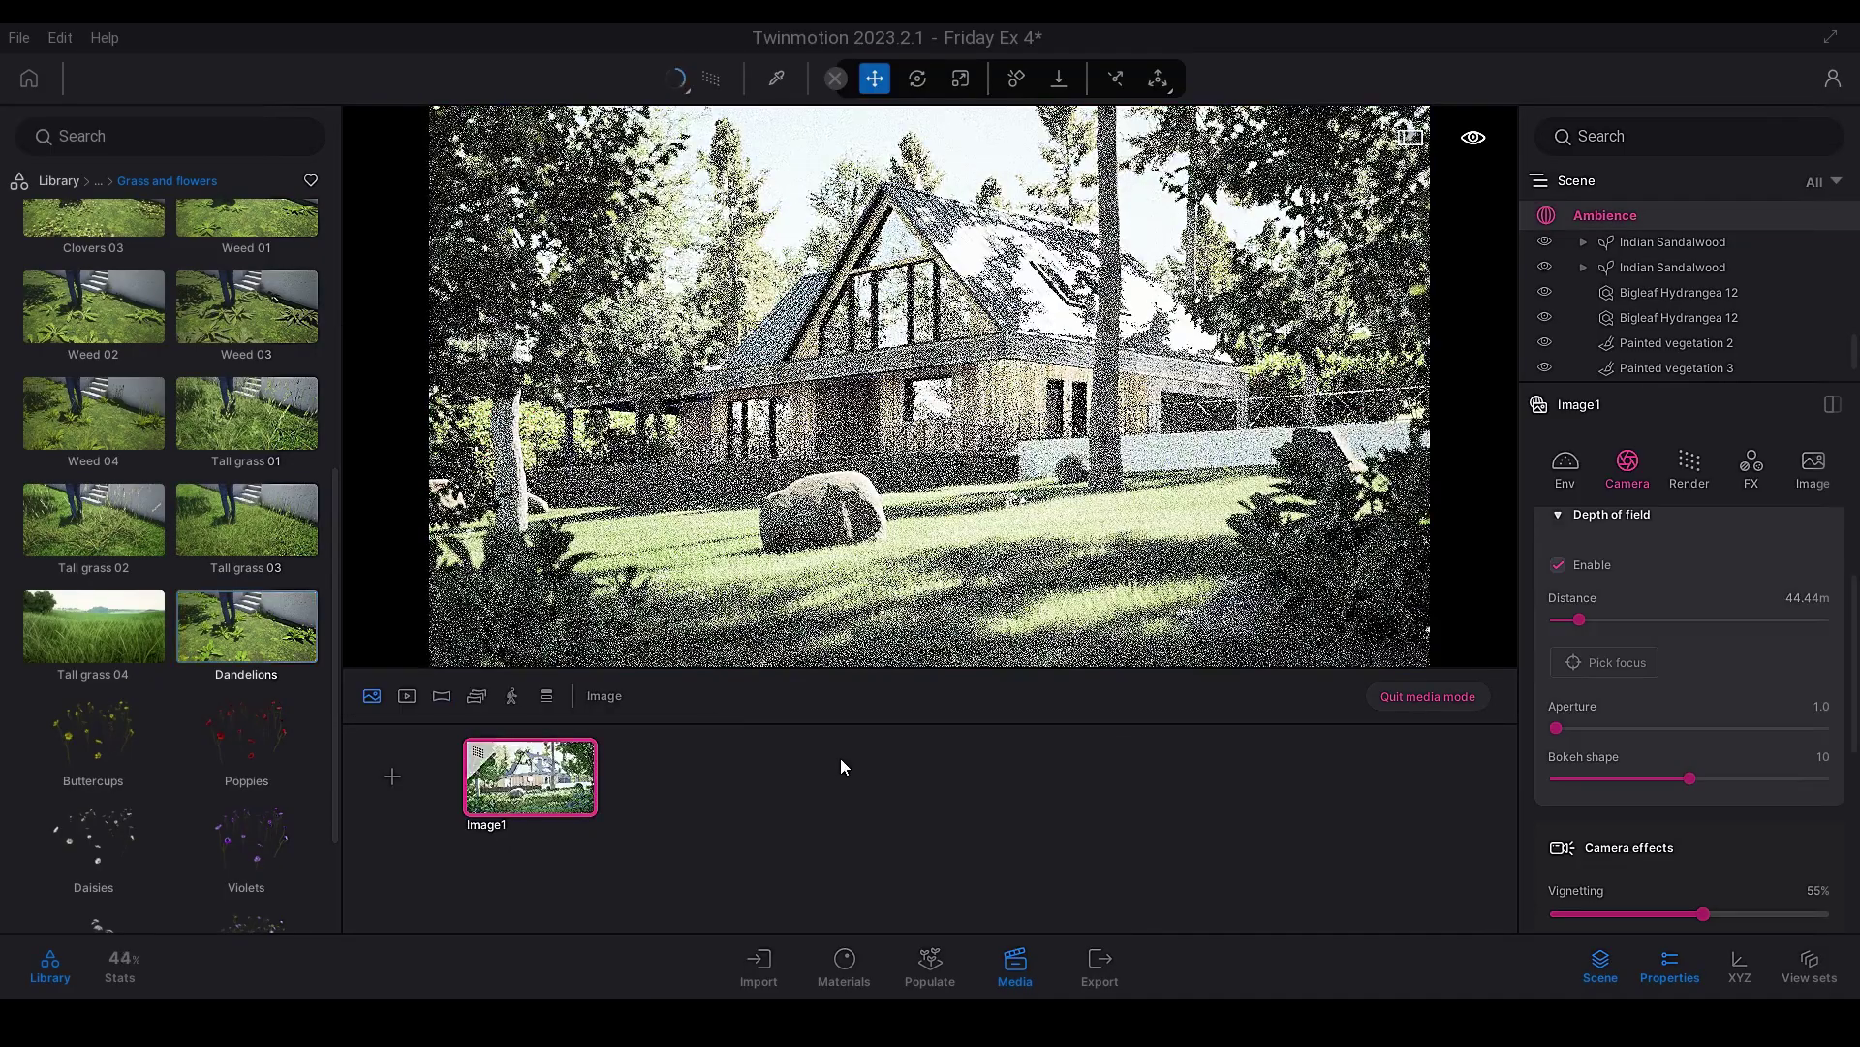
click(840, 762)
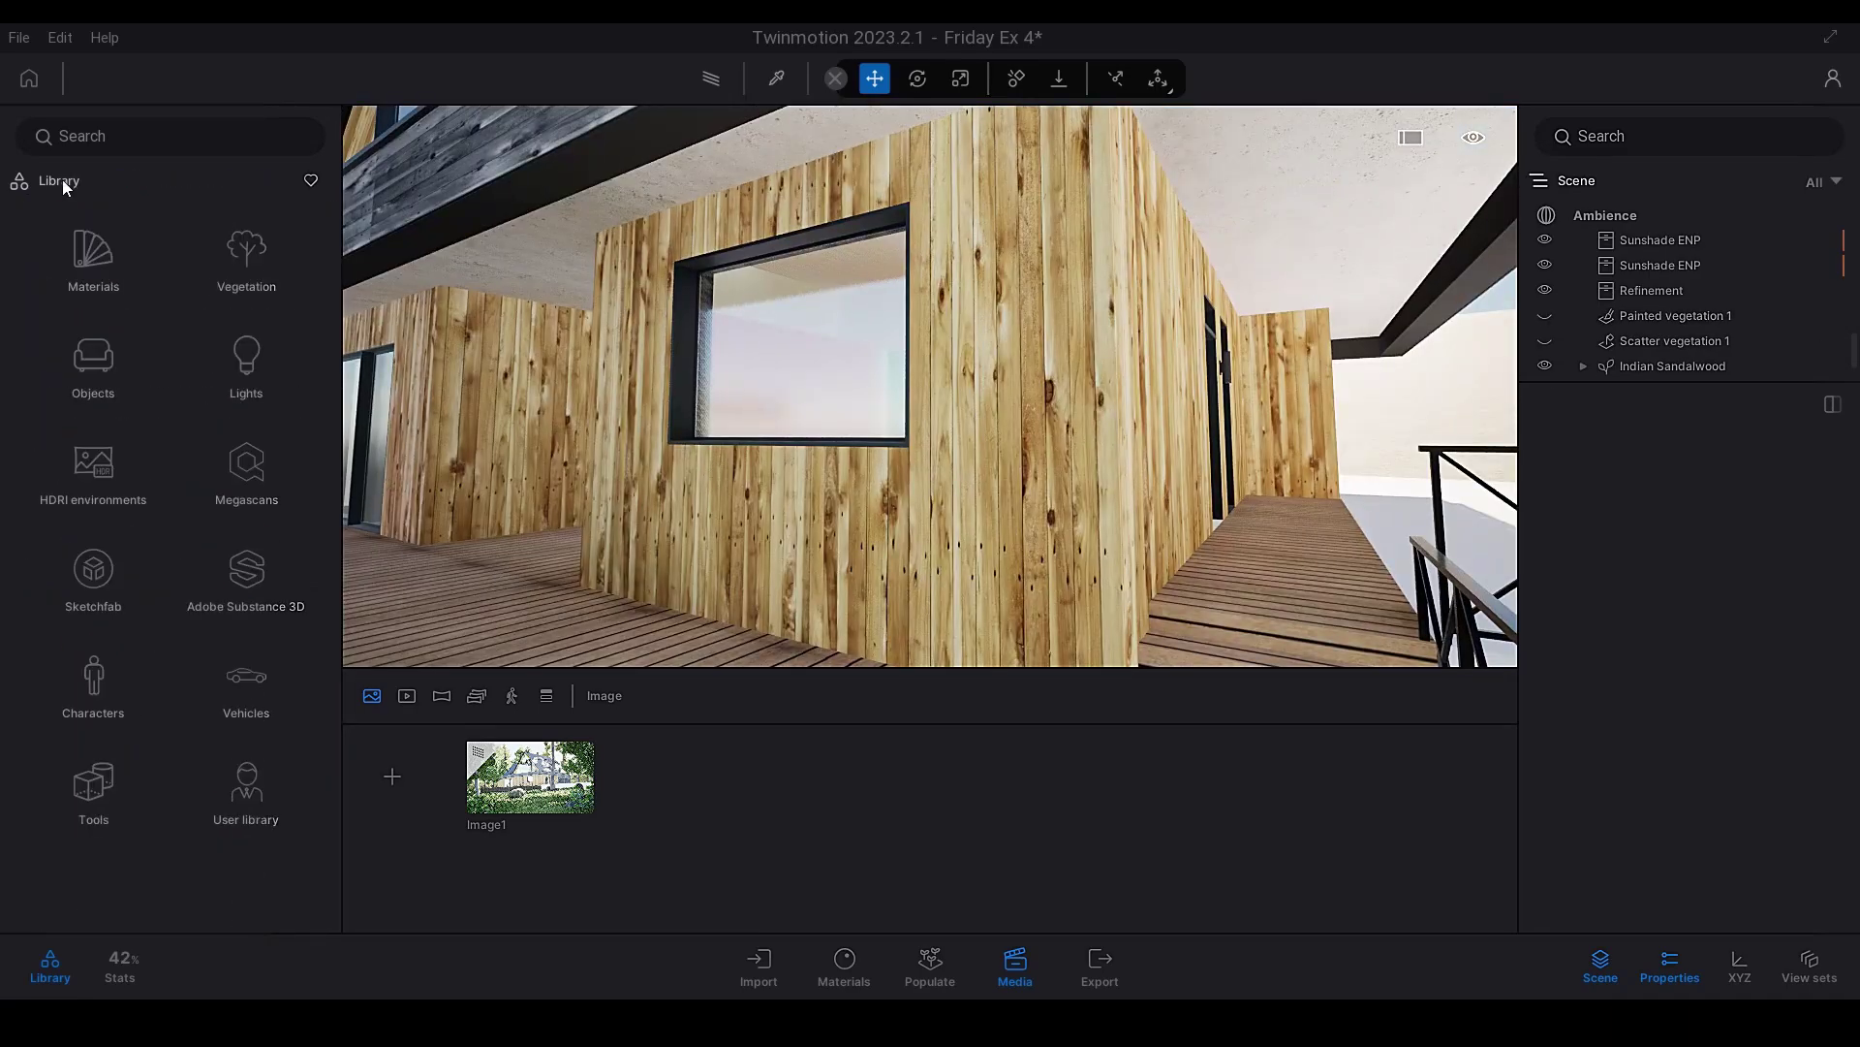
Apply the Megascans Wooden Cladding plank material to the exterior timber walls and rotate its UVs so the boards run vertically
click(246, 577)
mouse_move(93, 564)
mouse_down()
mouse_move(729, 490)
mouse_move(107, 573)
mouse_up()
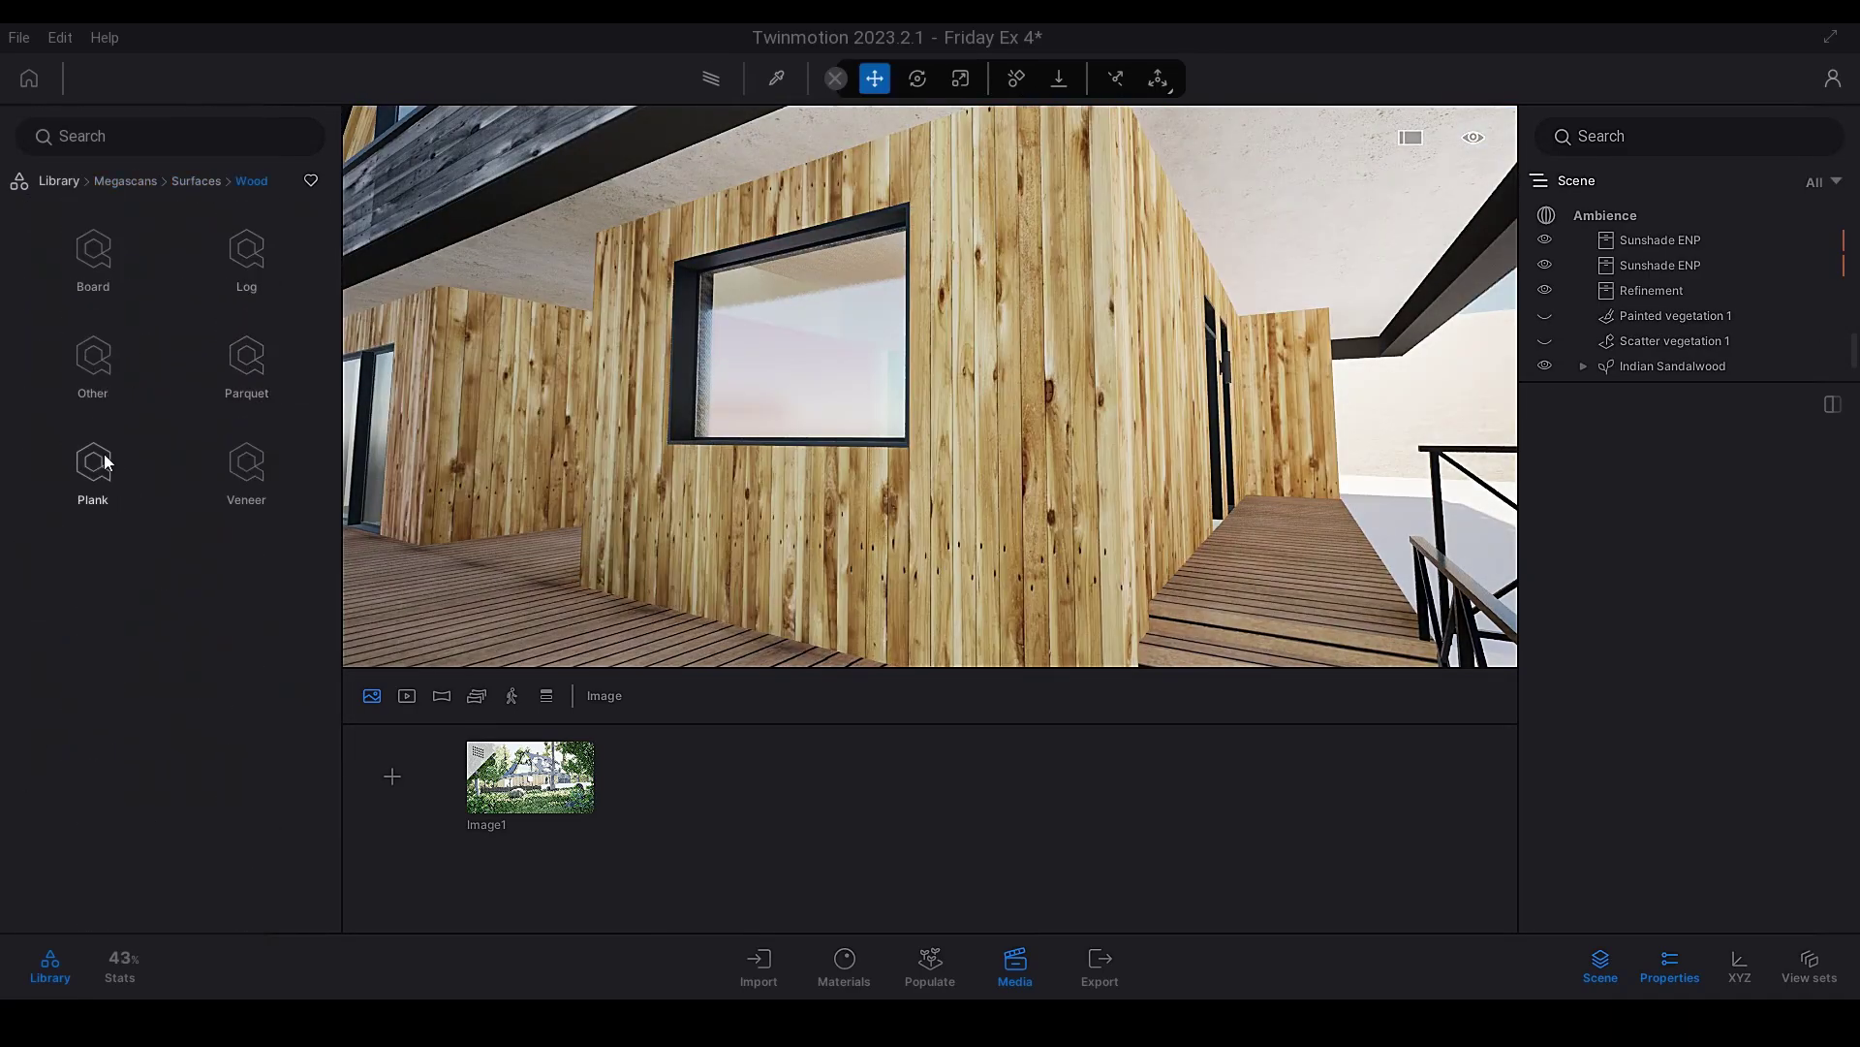
click(93, 462)
drag(235, 630, 1063, 423)
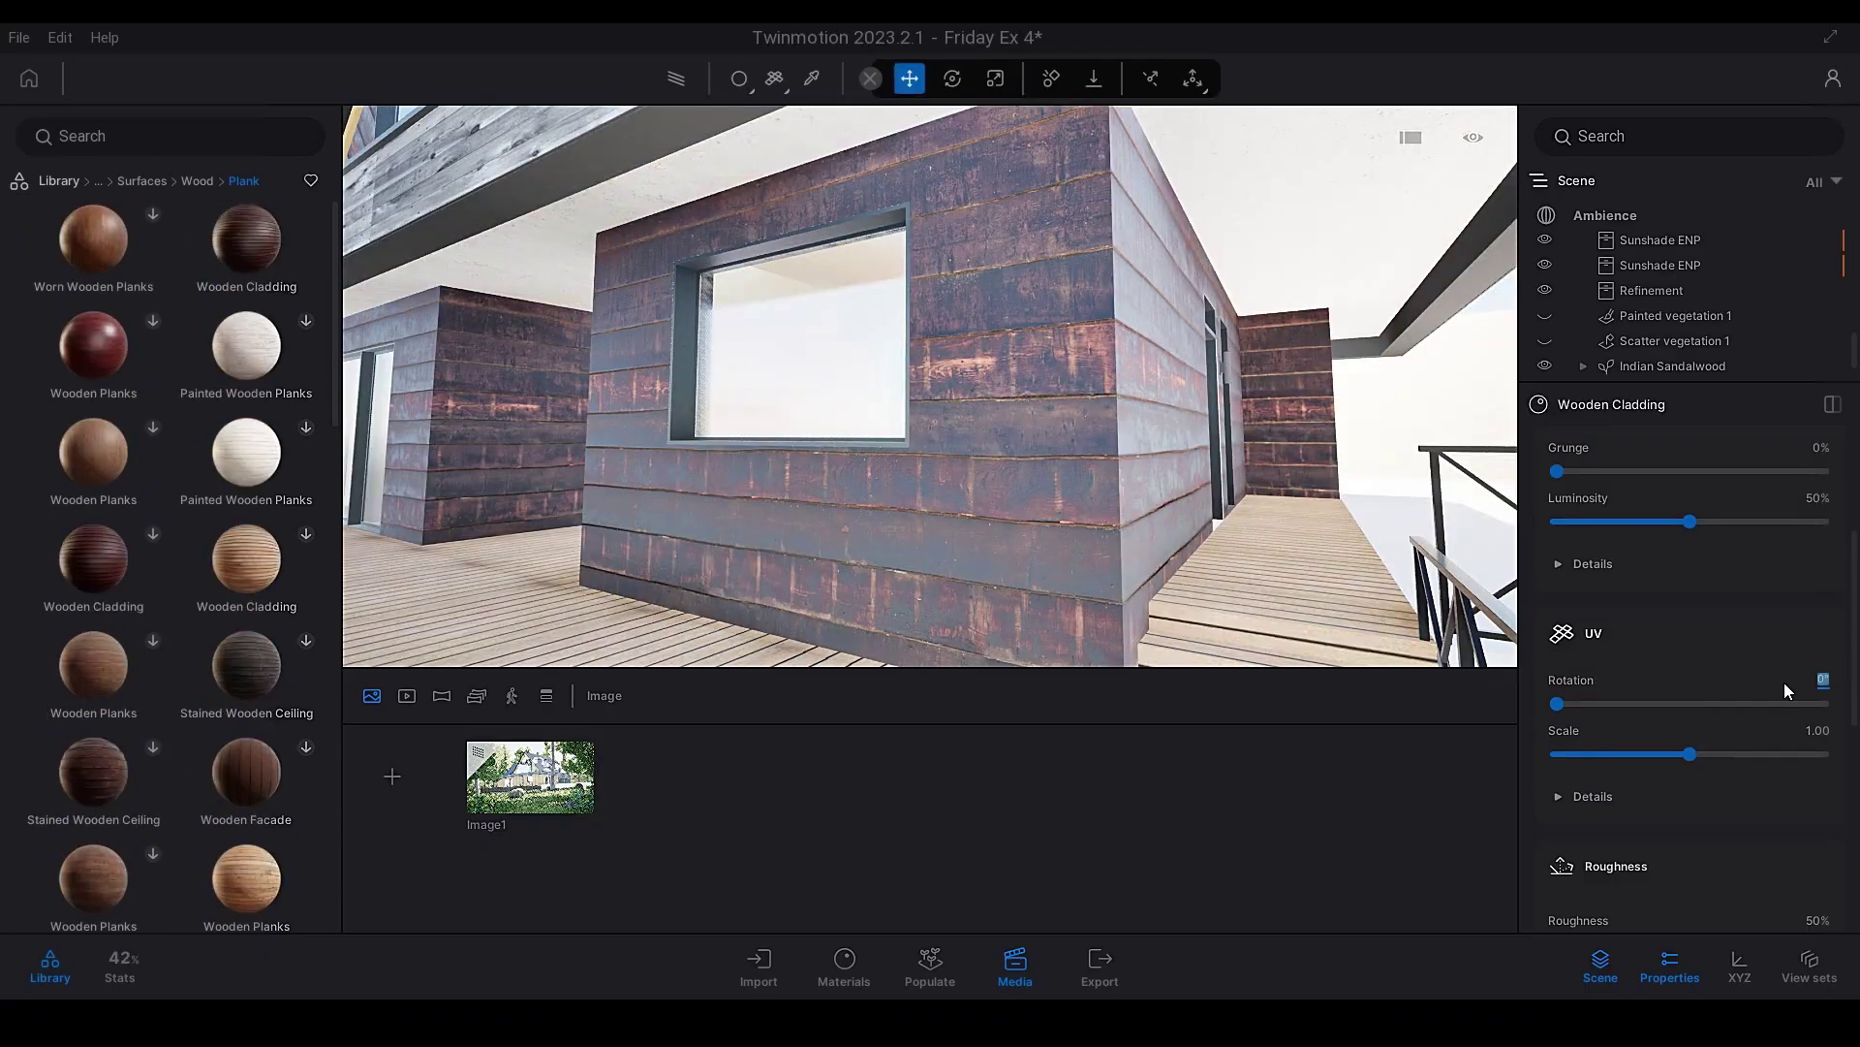
click(530, 776)
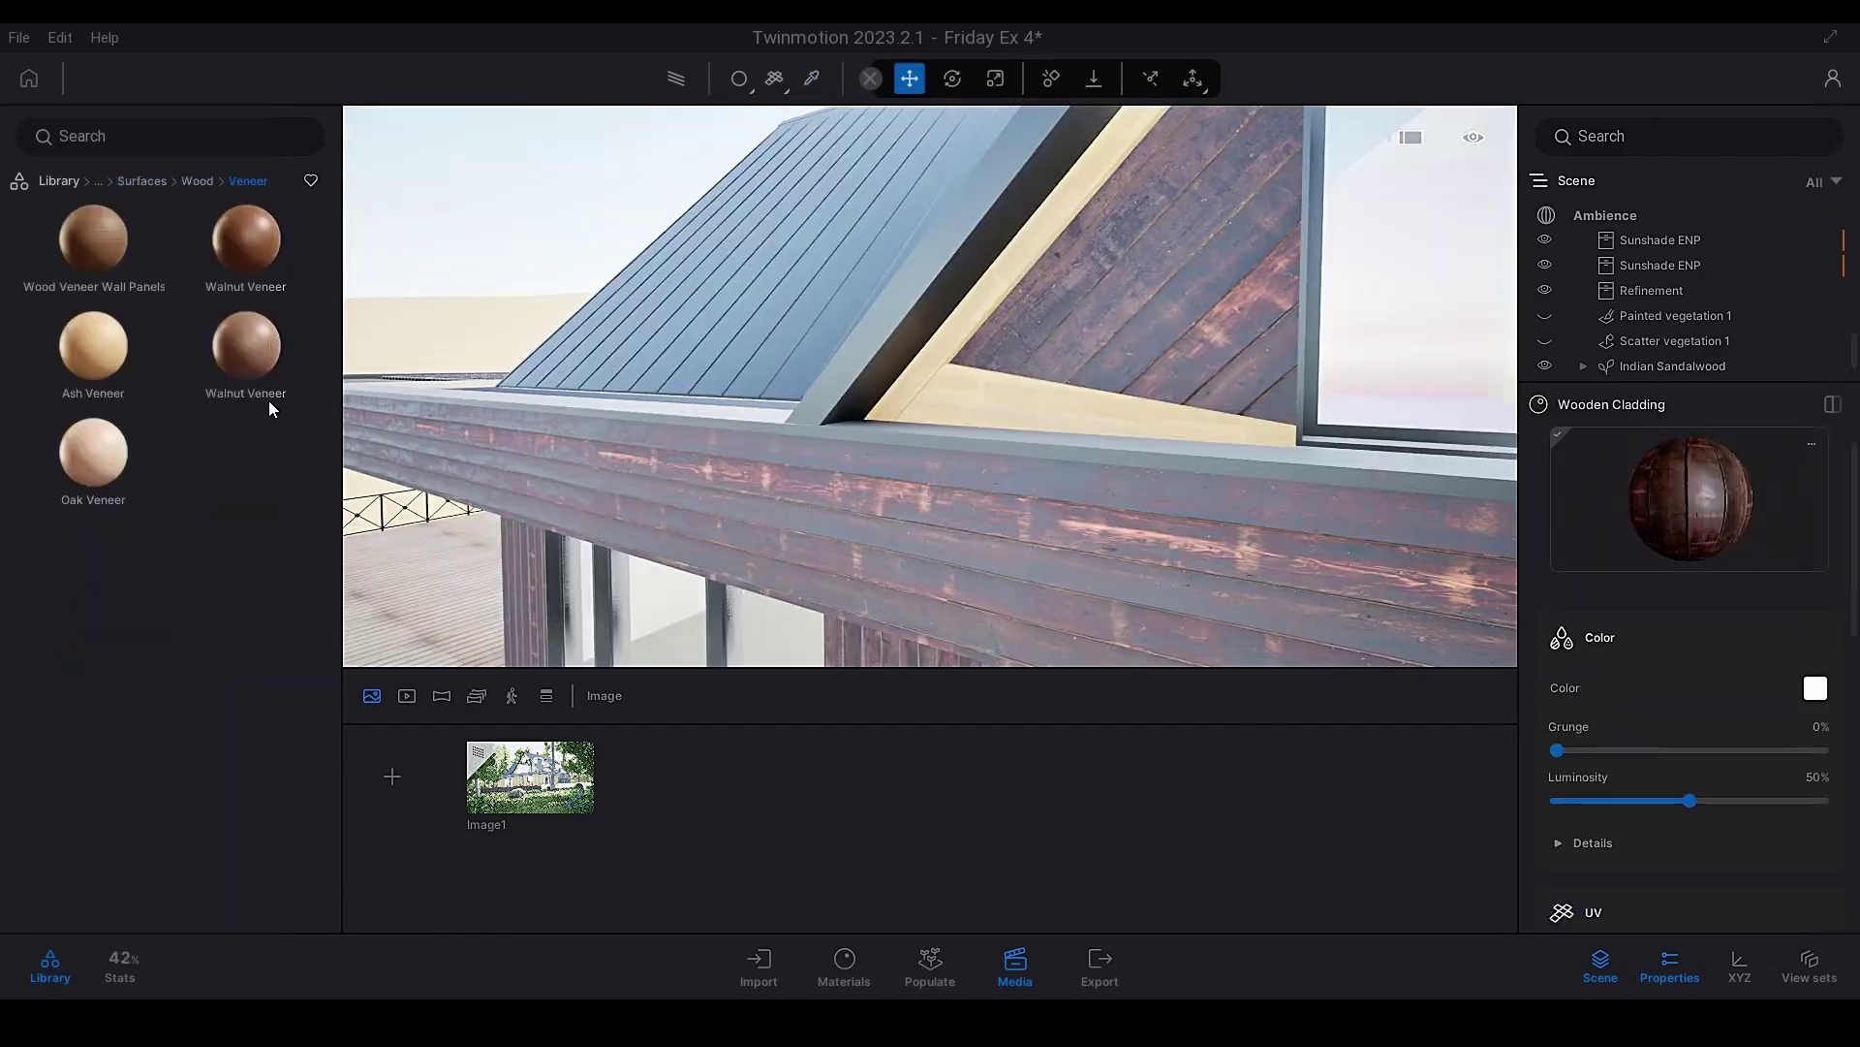
Apply the Worn Wooden Wall plank material to the wooden surfaces of the terrace
click(269, 400)
scroll(275, 647, down, 5)
drag(246, 868, 999, 455)
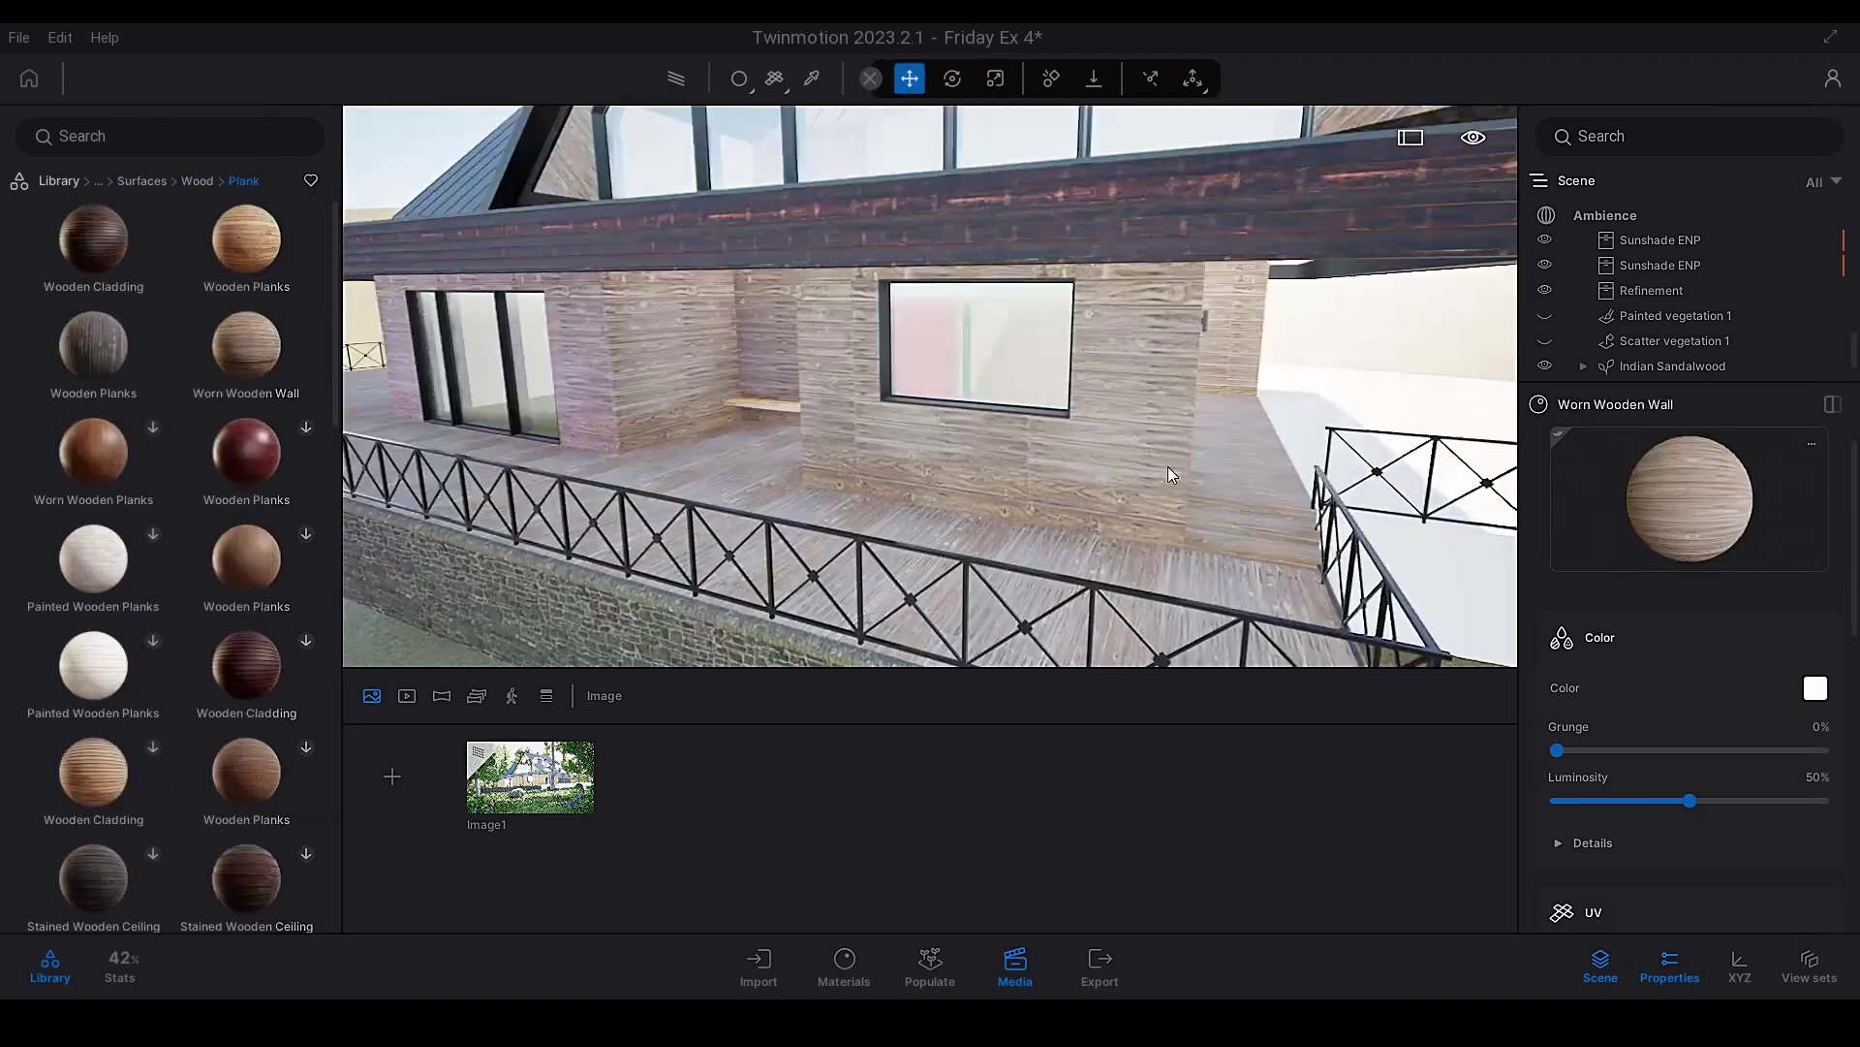
Map the retaining wall's Cast Concrete Blocks Line material with Cubic UVs, 90° rotation and 0.10 scale, and reduce its stretch on X
click(774, 81)
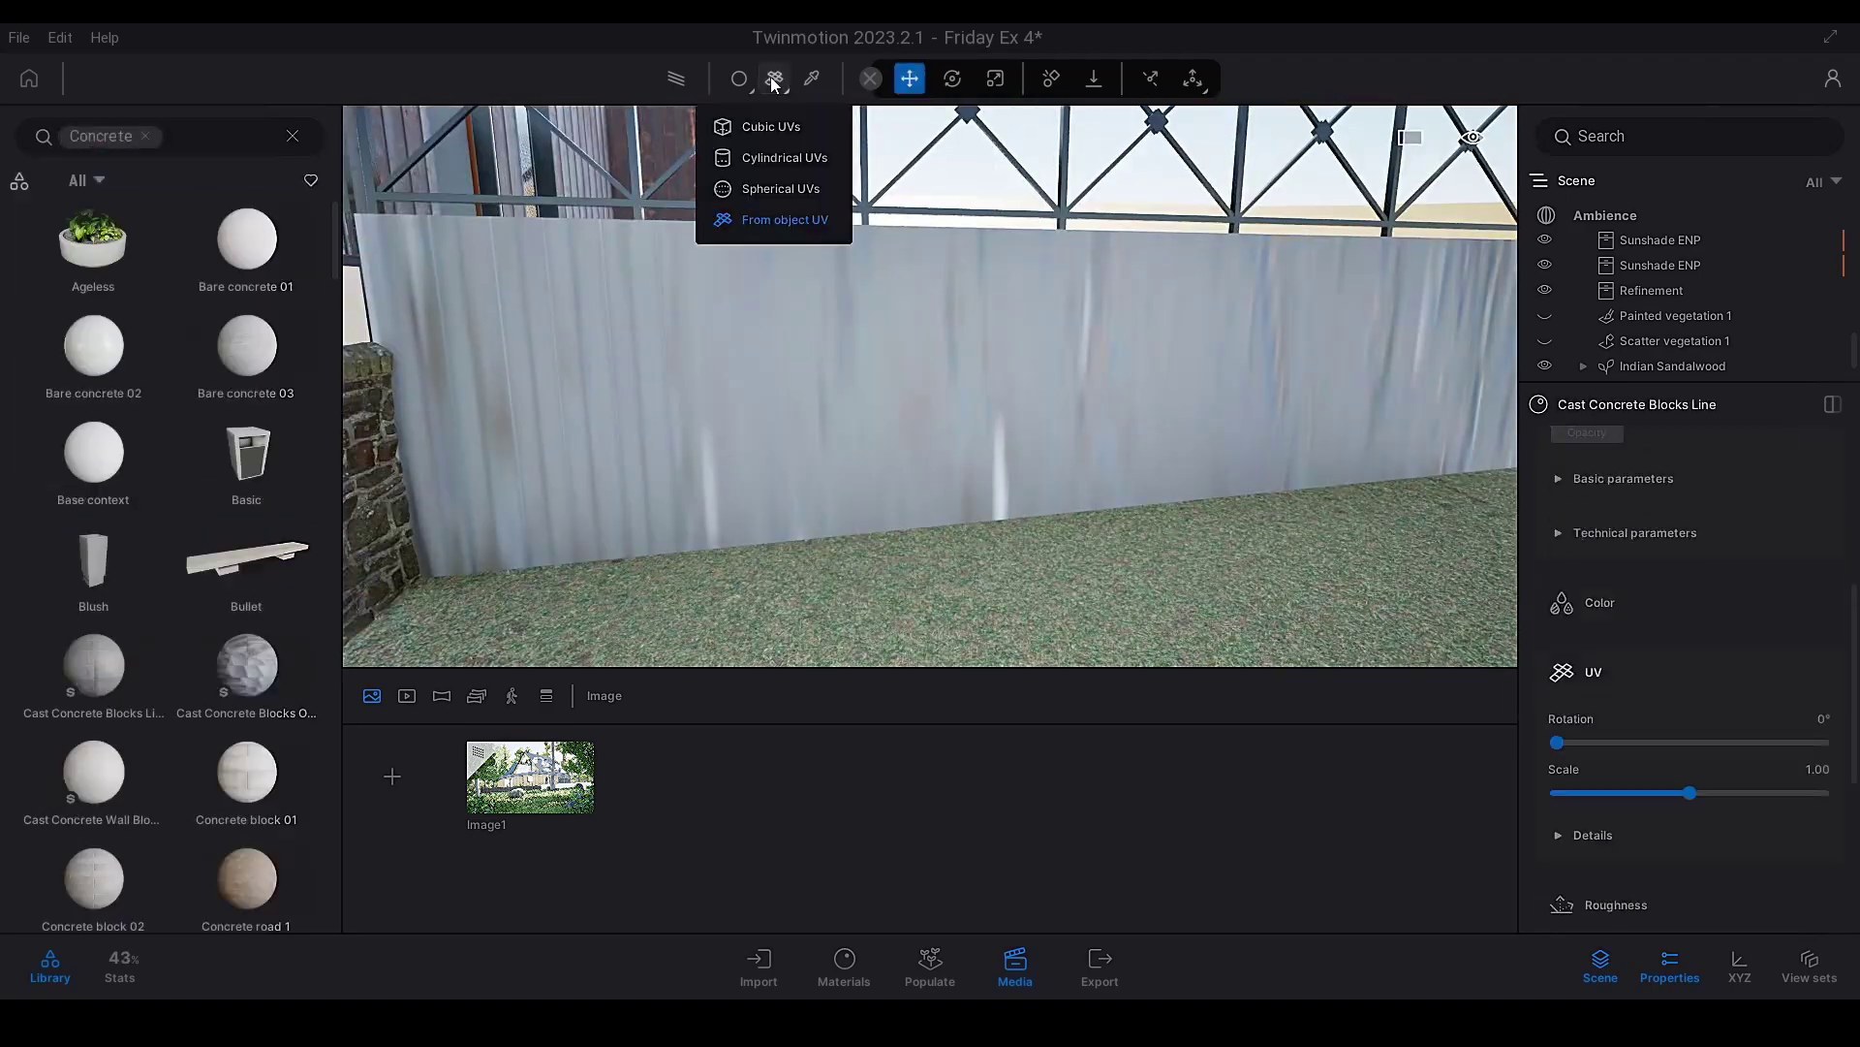
scroll(148, 806, down, 6)
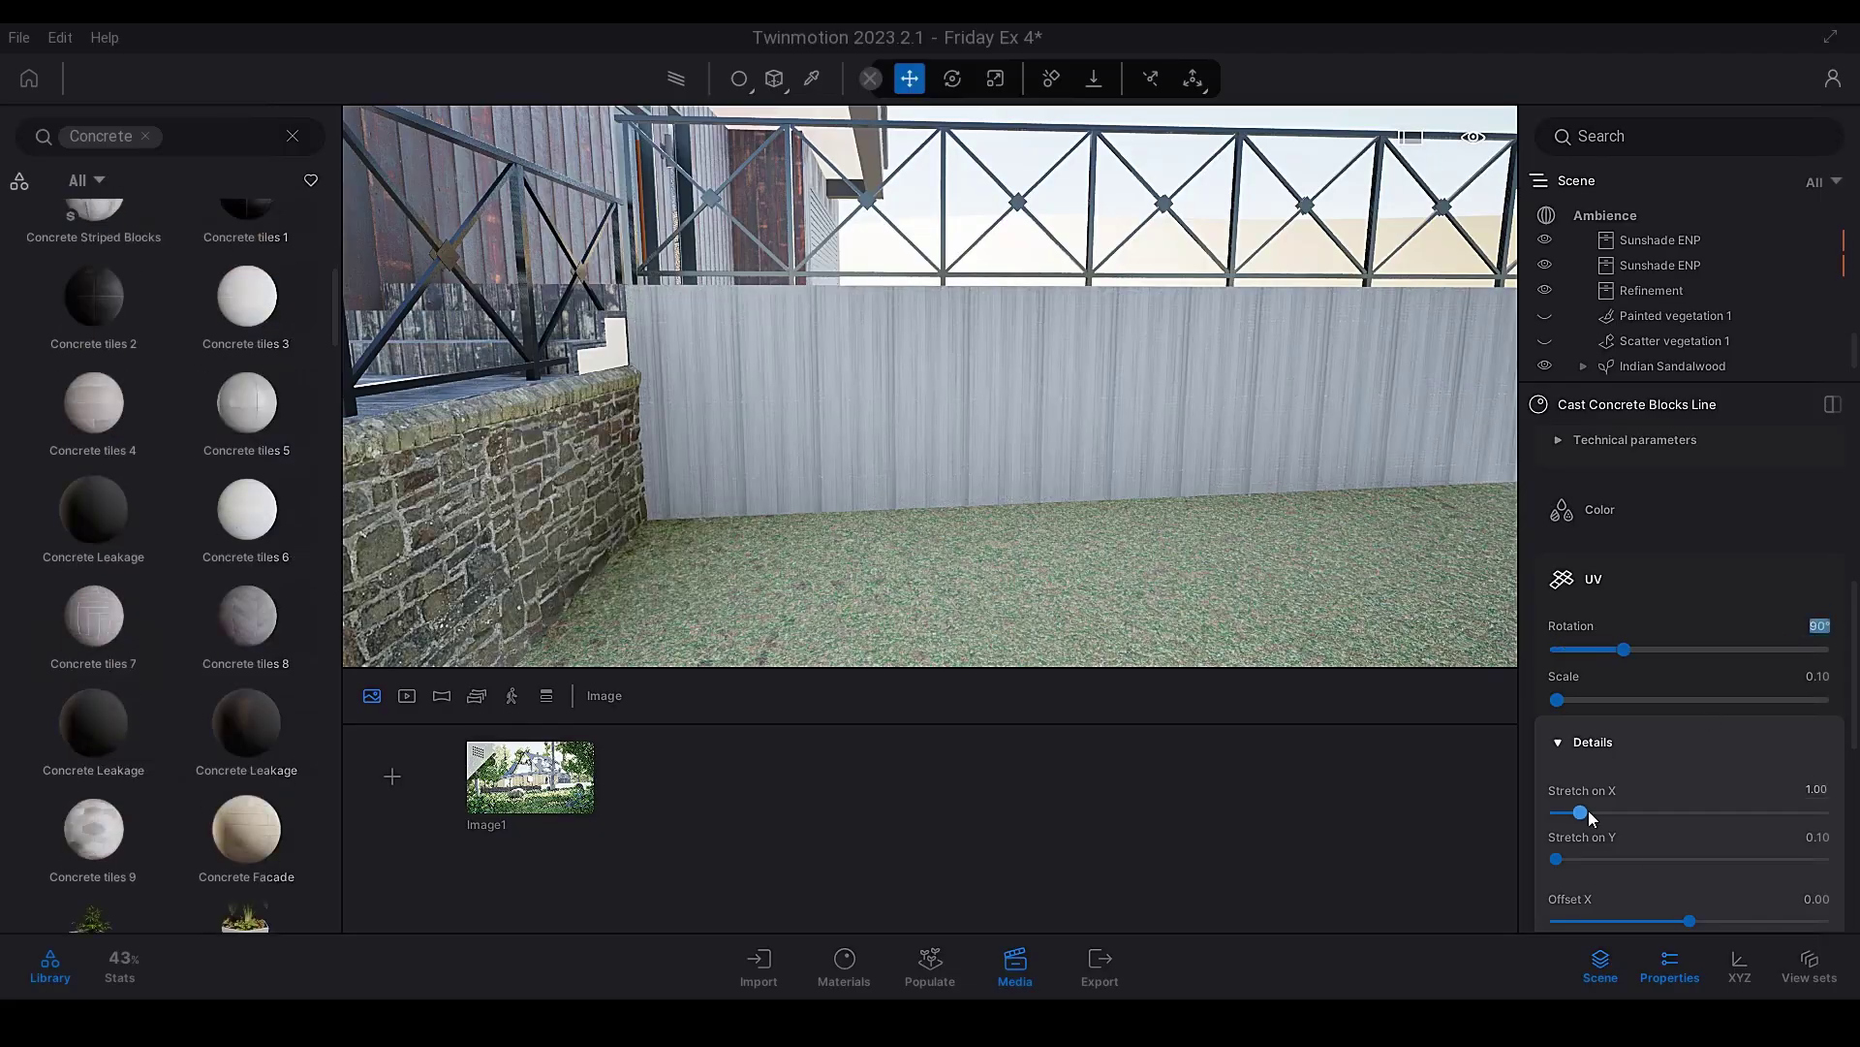
drag(1561, 812, 1559, 812)
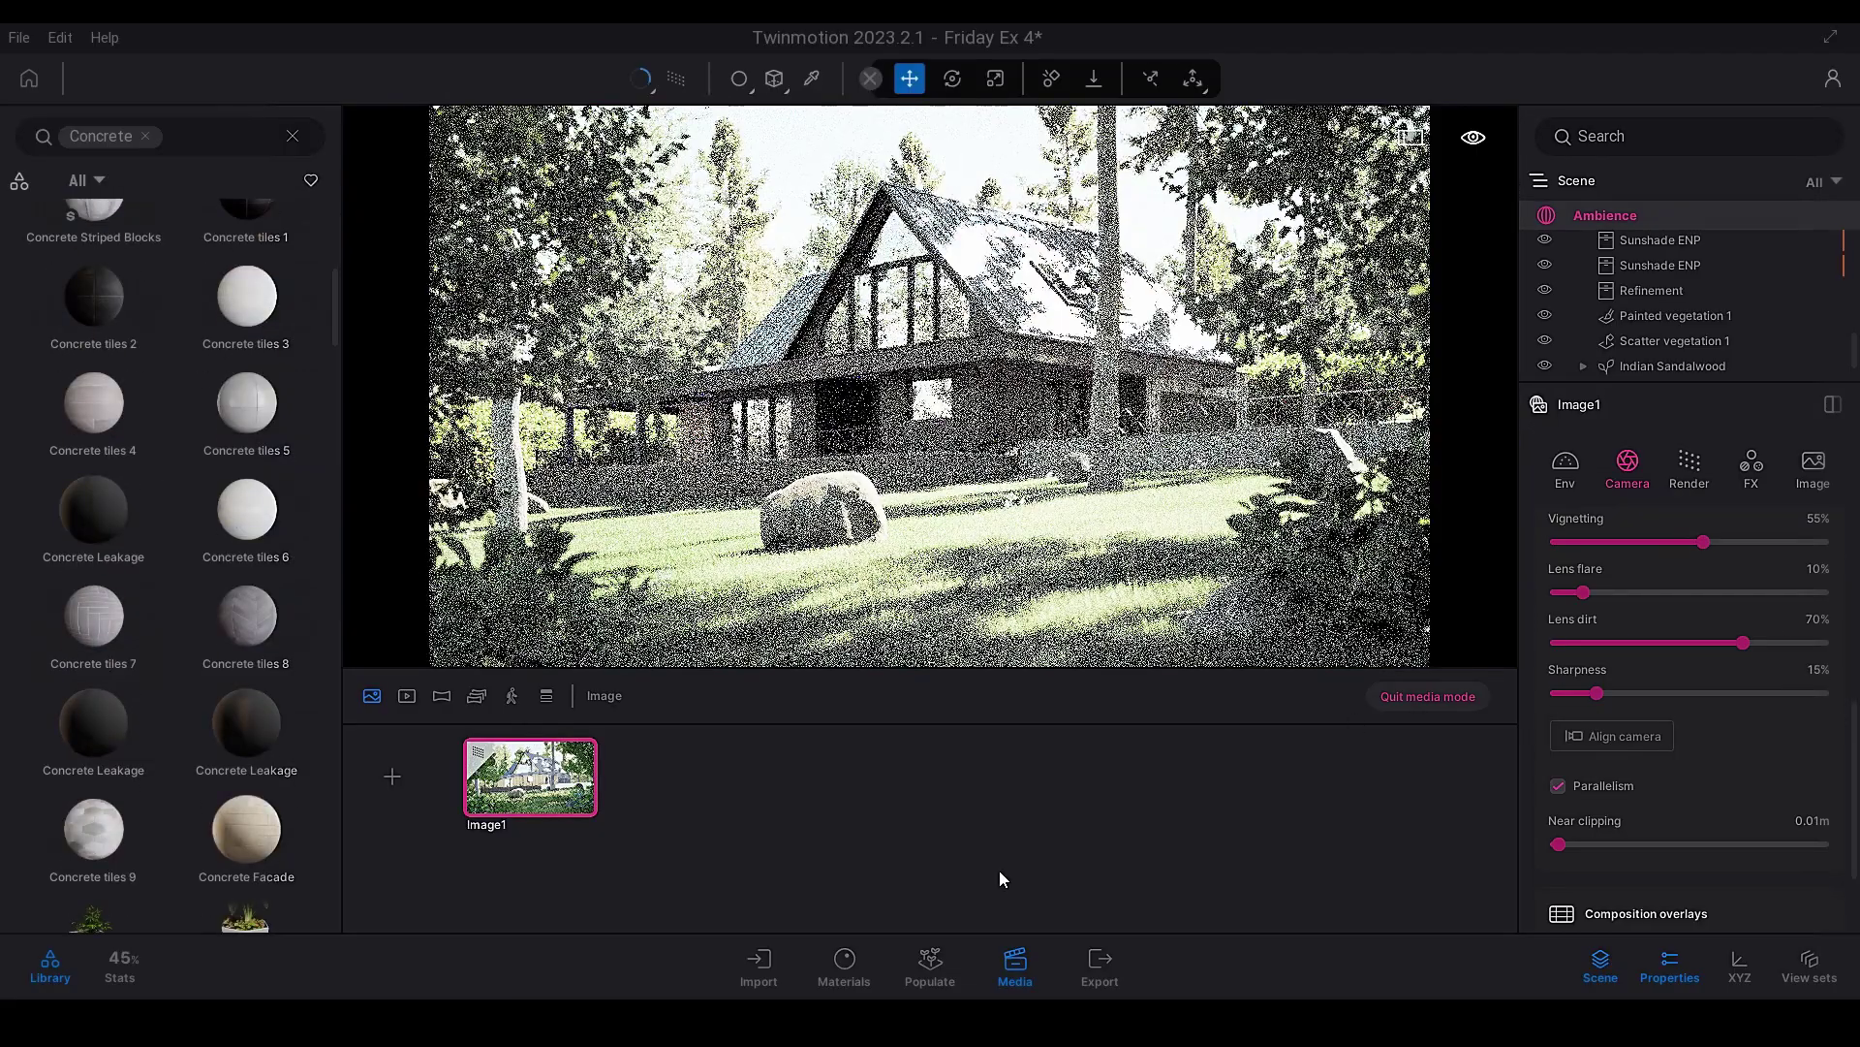
Examine the timber corner post beside the garage door and the updated house in the Image1 view
click(1430, 699)
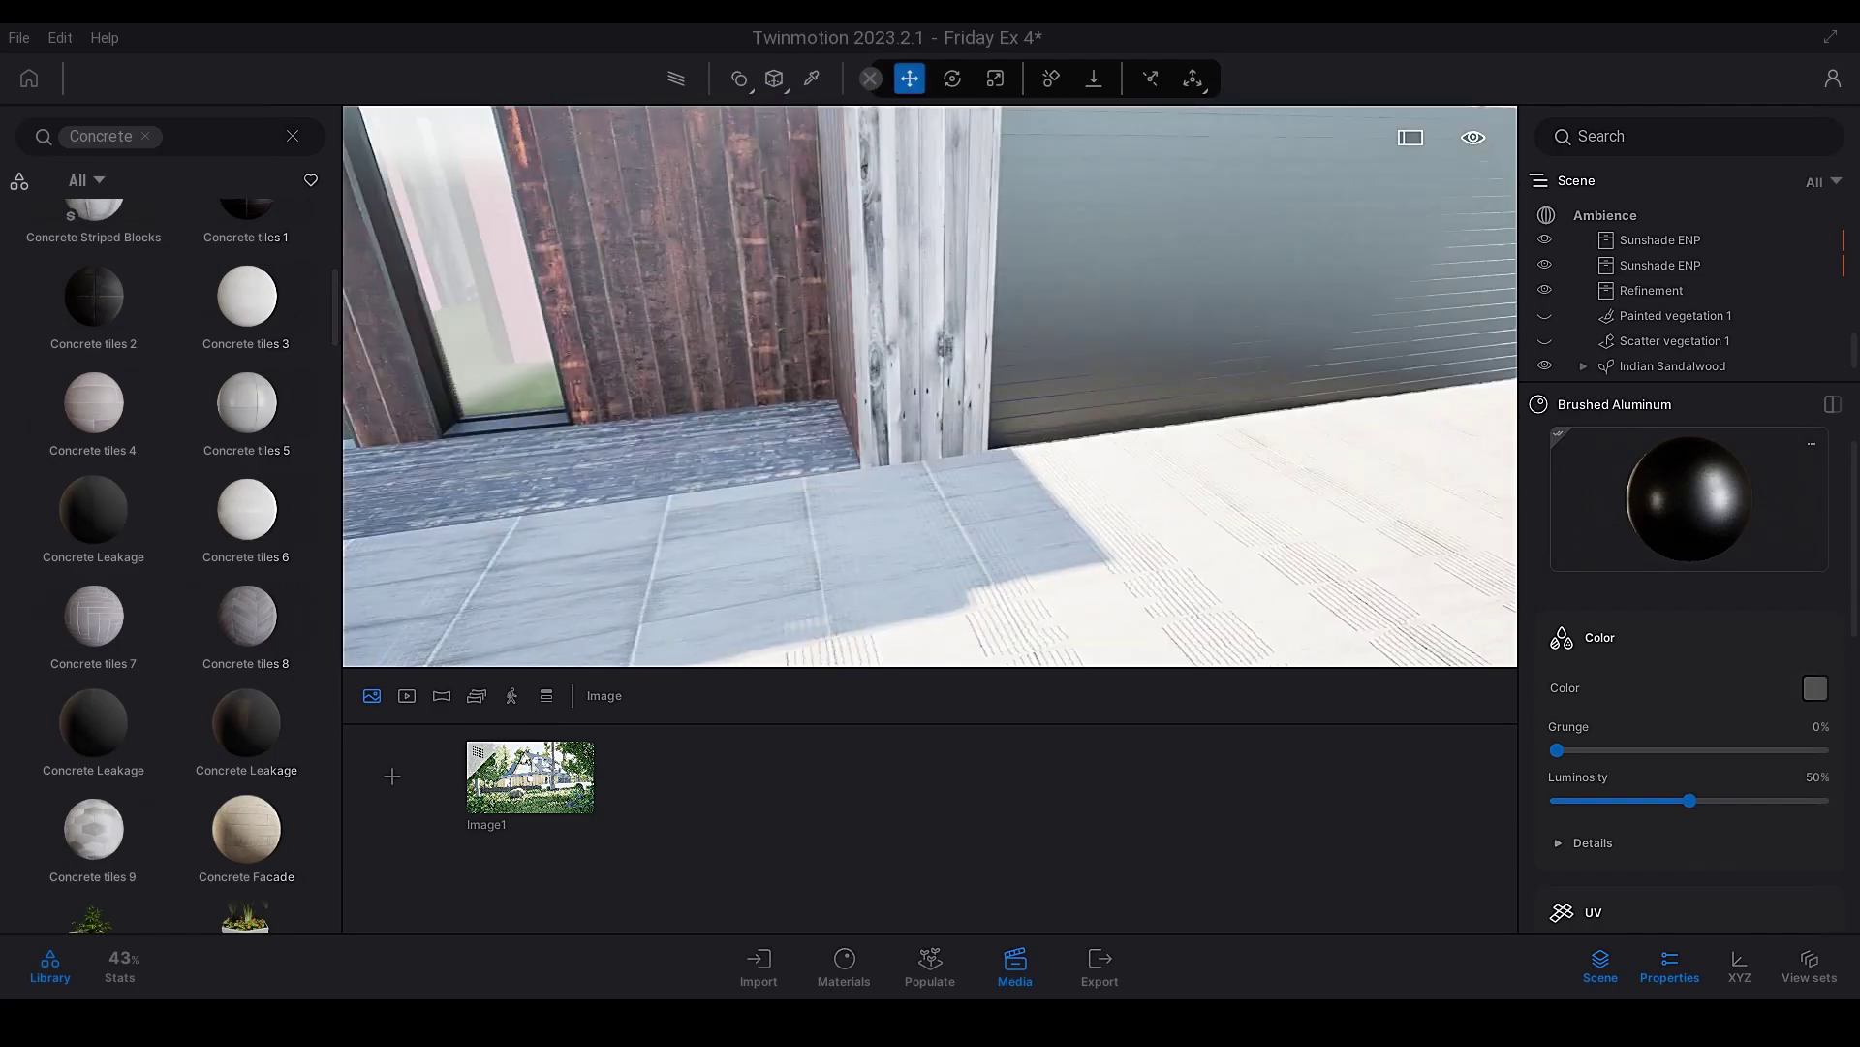
click(925, 419)
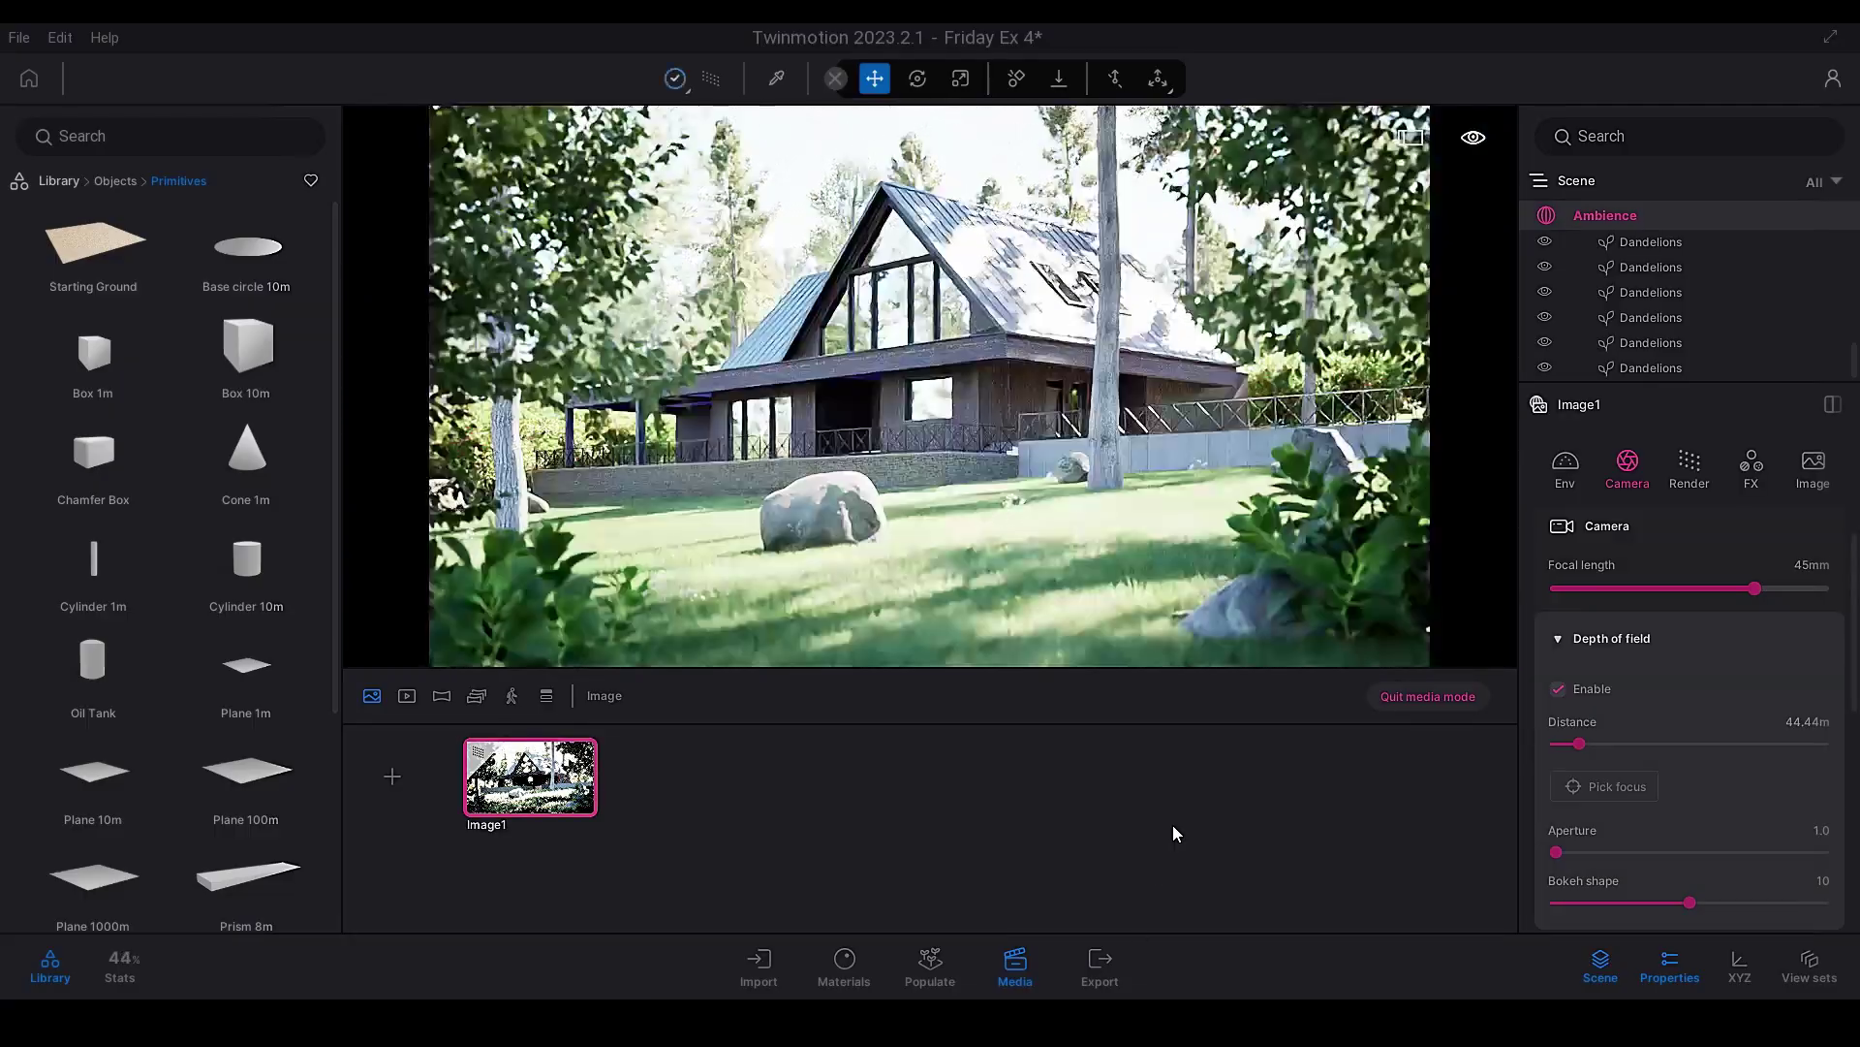
click(1410, 697)
click(530, 780)
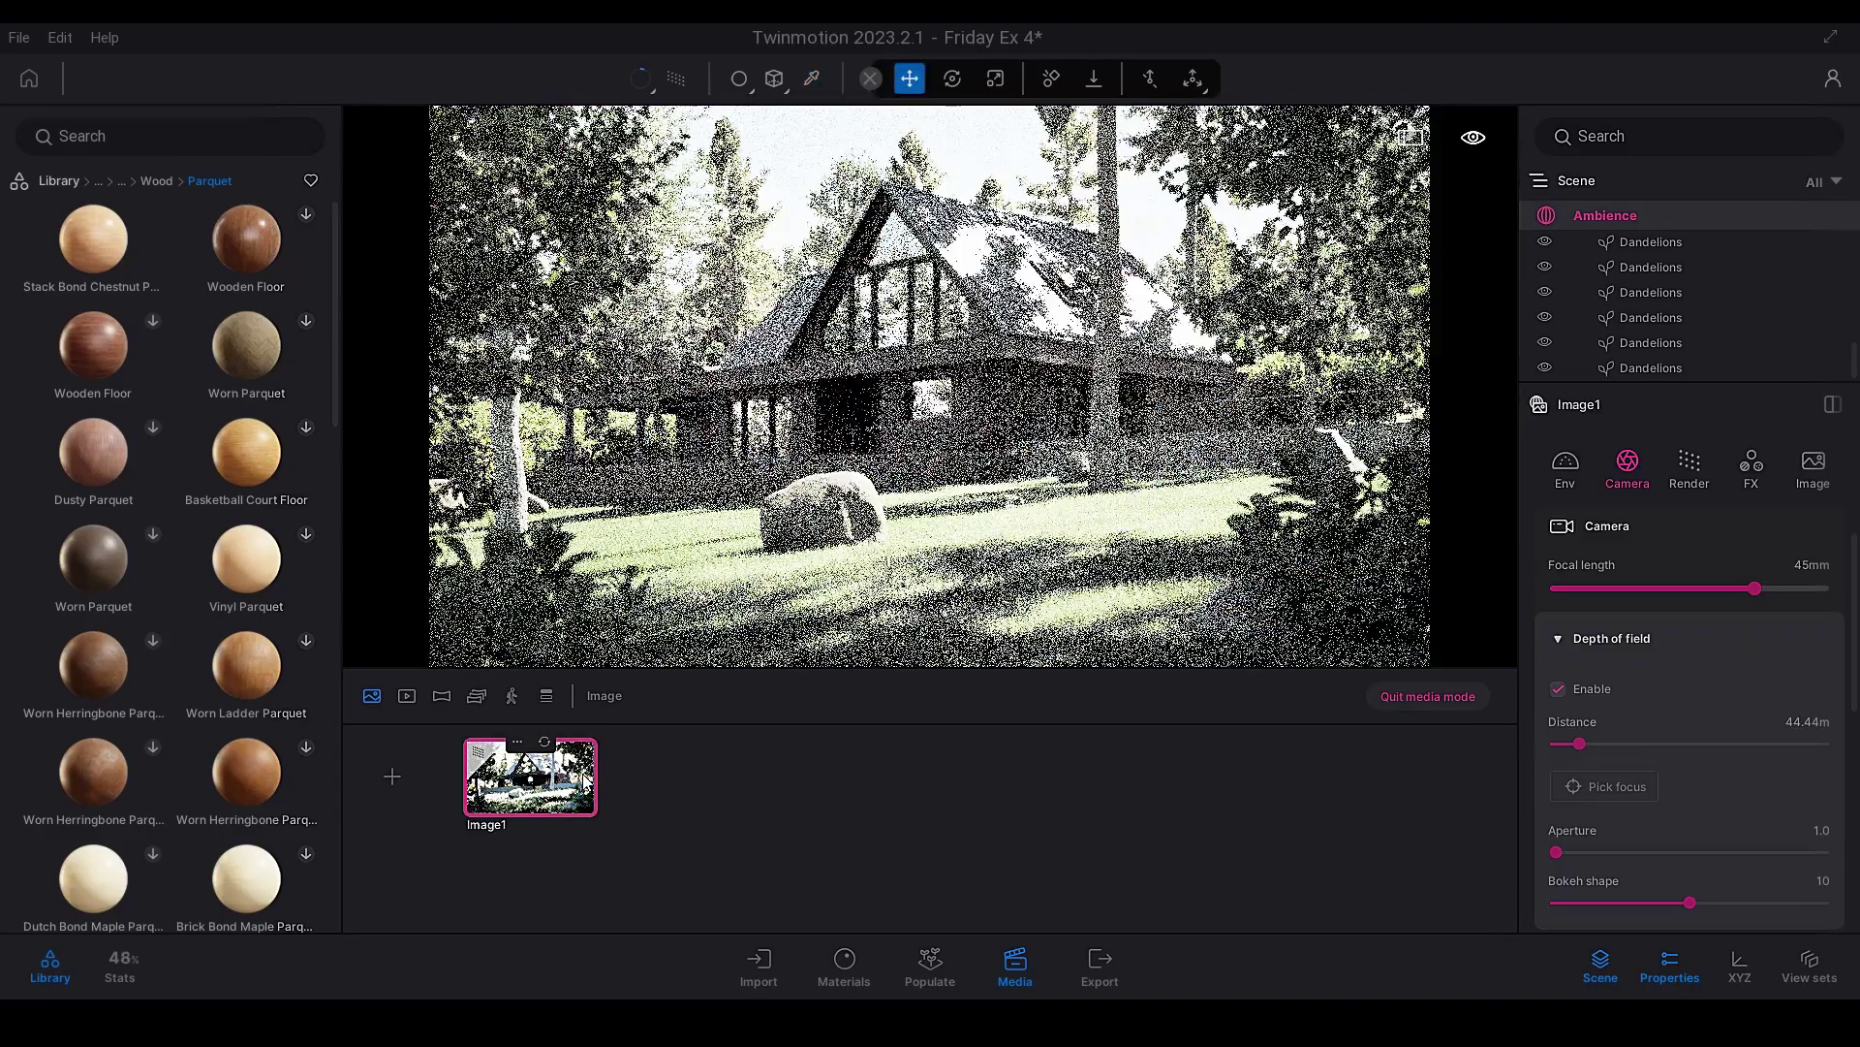
Filter the scene objects by "veget" and apply Soft concrete 02 to the retaining wall with UV scale 0.10 and a reduced X stretch
click(1647, 243)
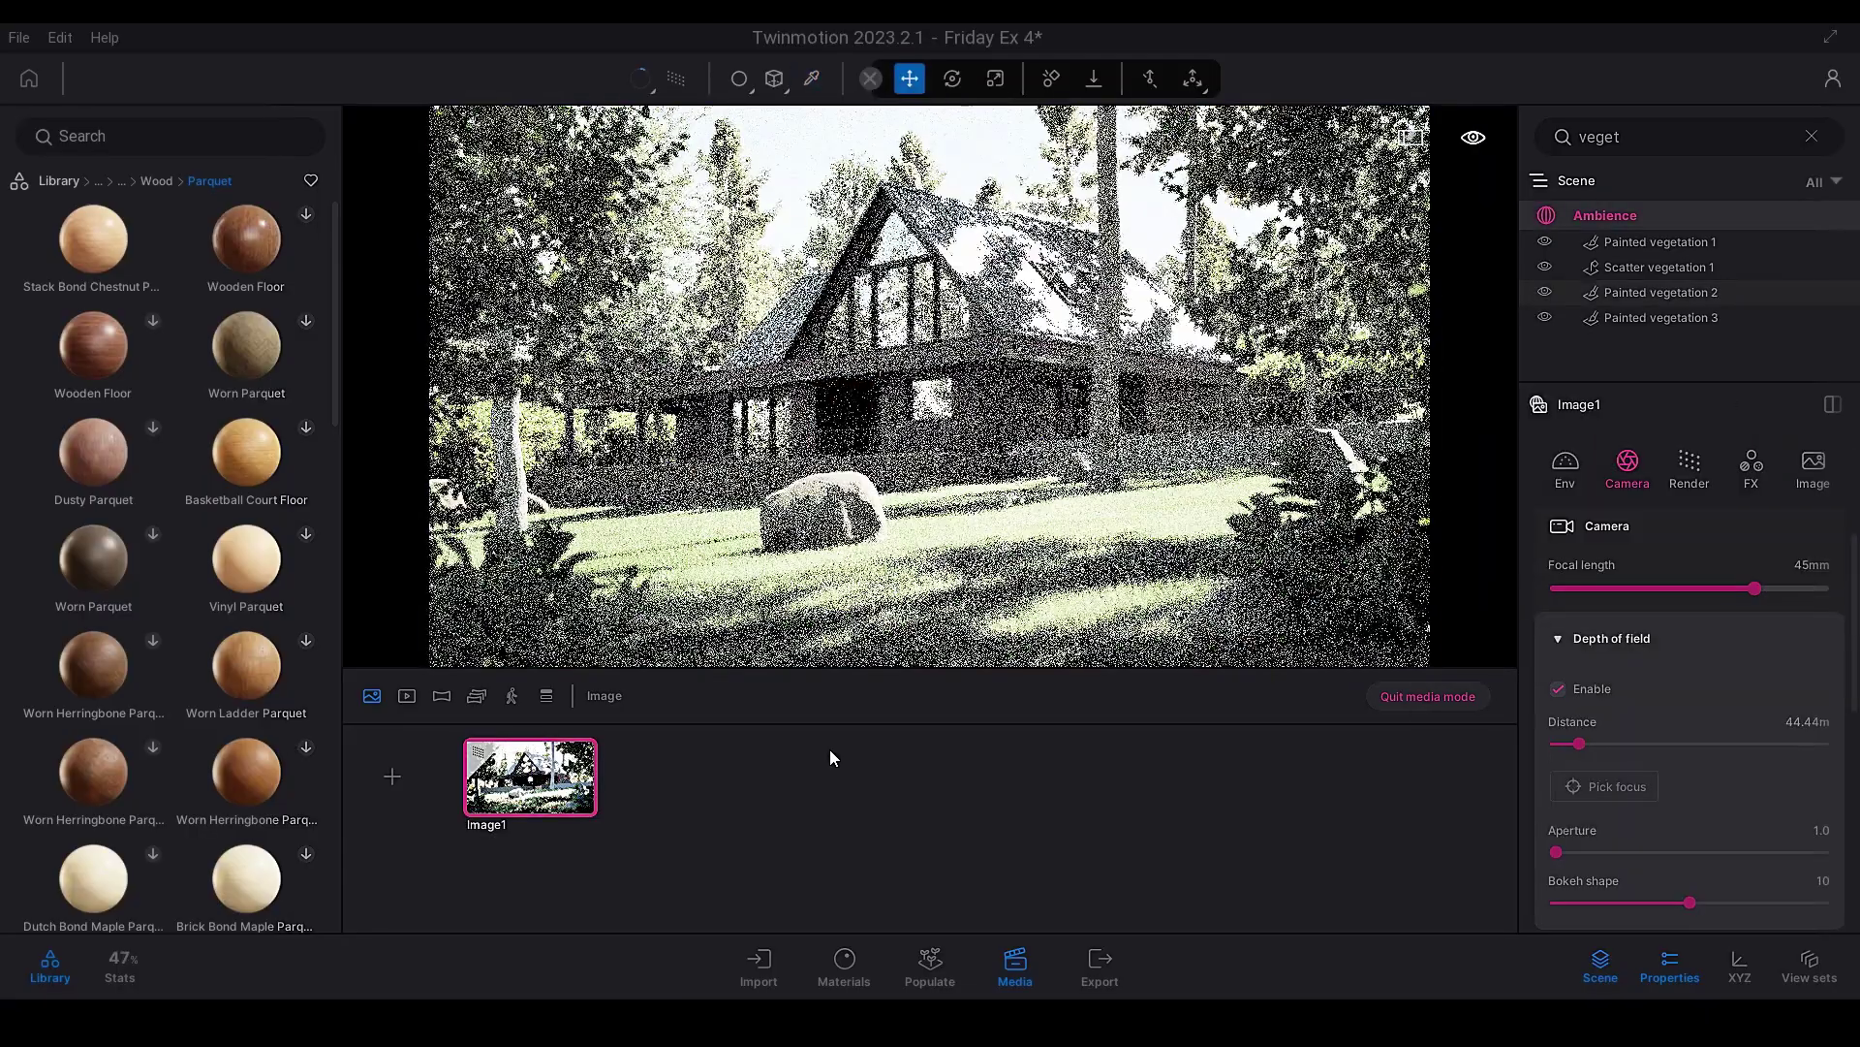
click(1421, 698)
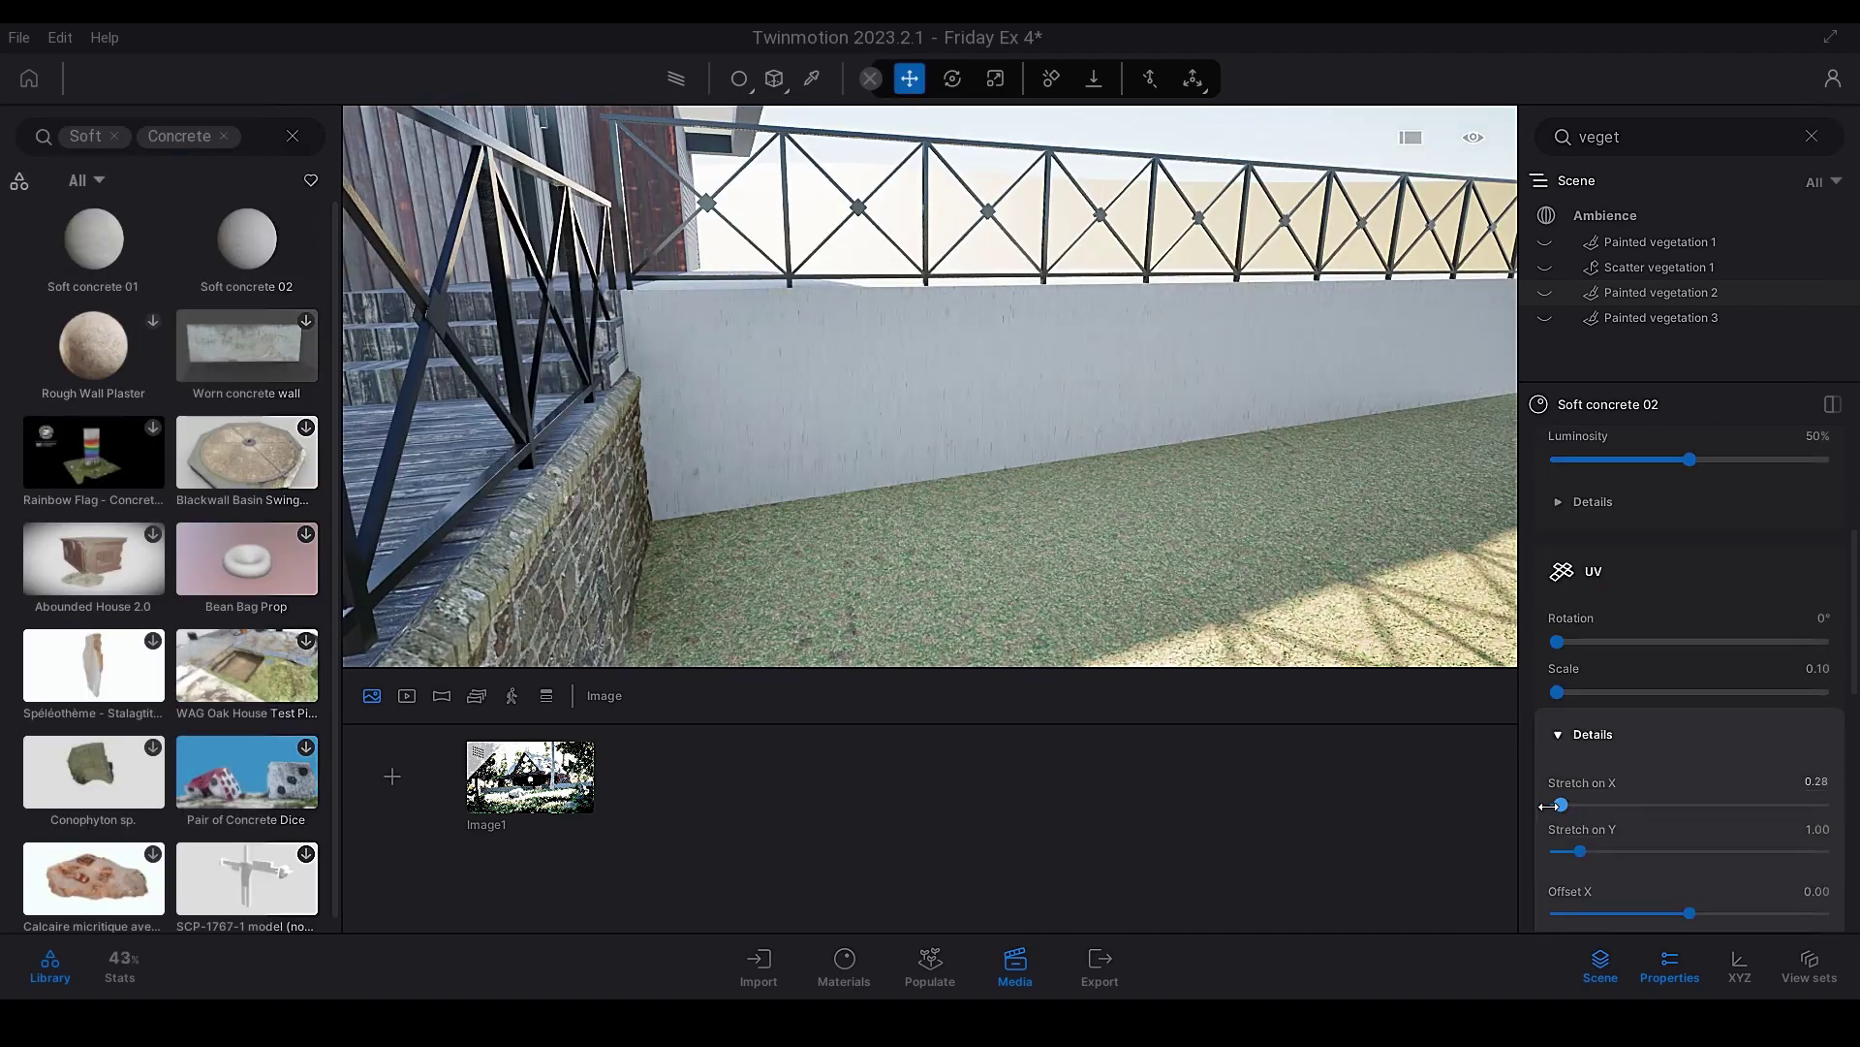
text(09)
key(Return)
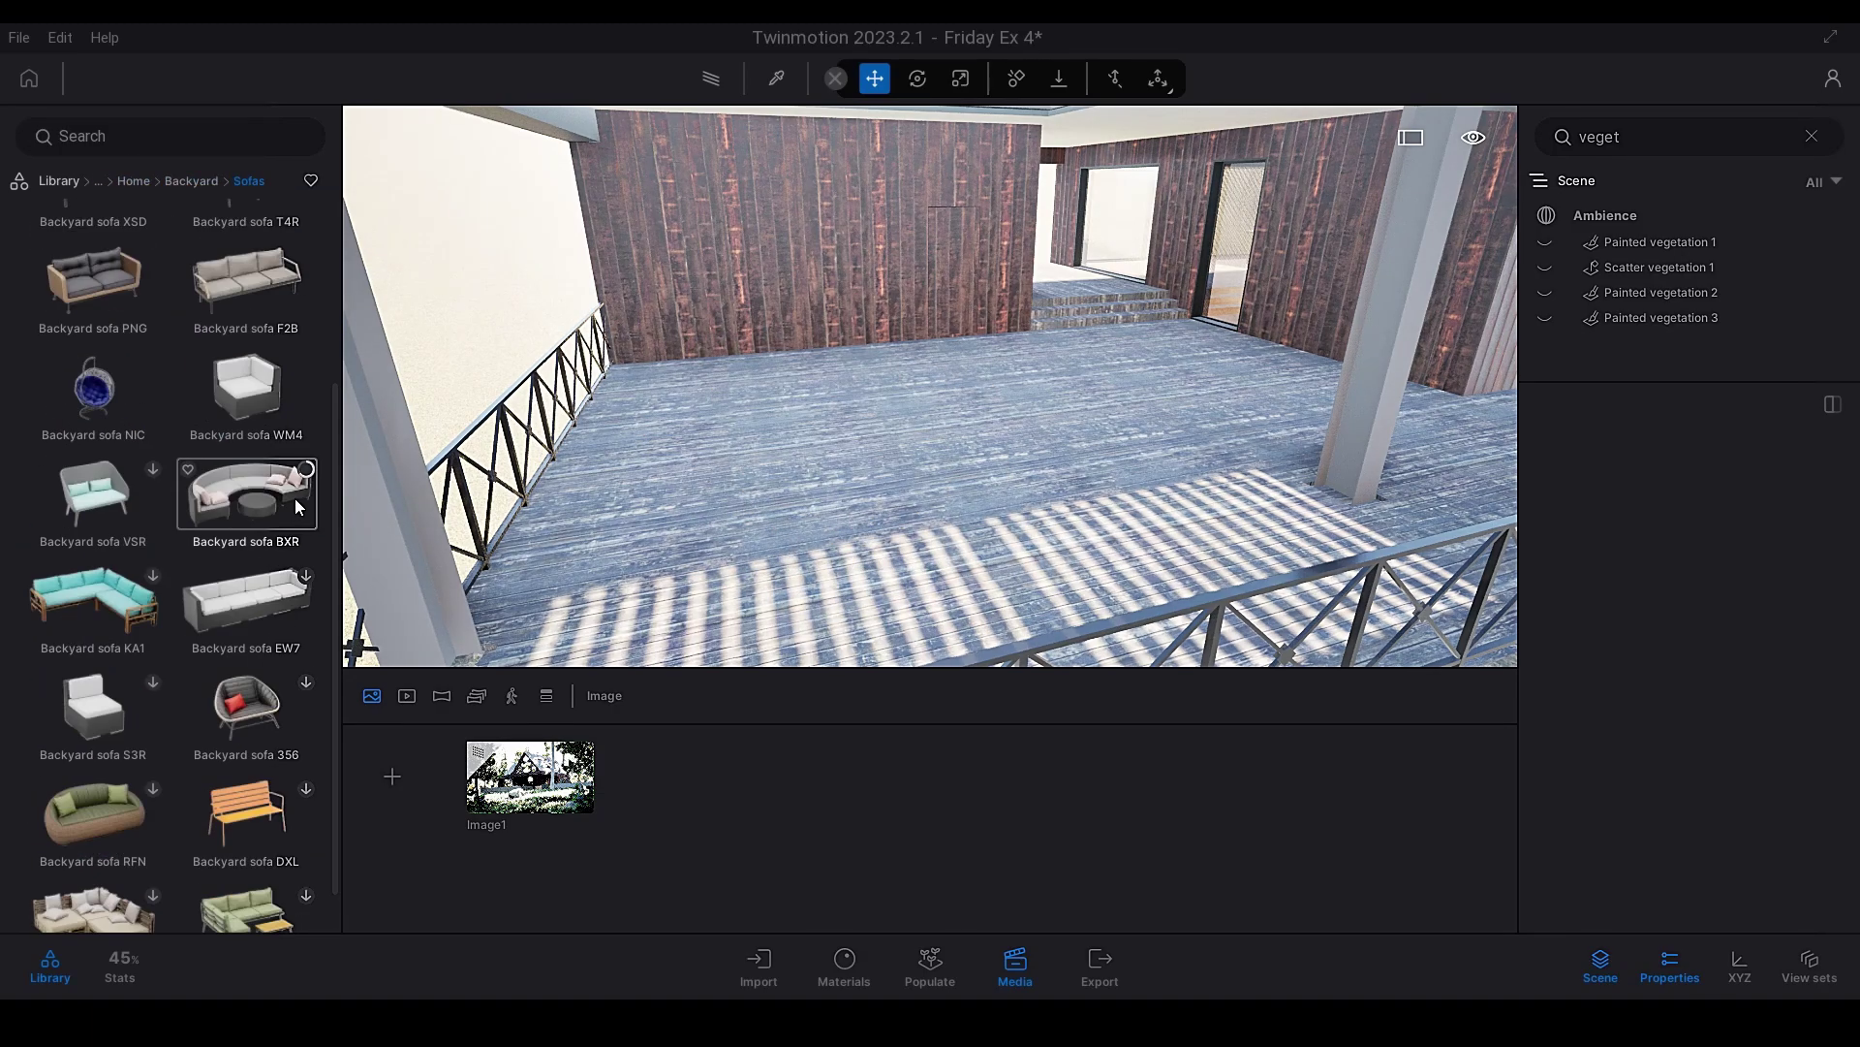
Furnish the covered terrace with two facing Backyard sofa BXR pieces and a scaled Vaso+228.skp vase on the round table, and sample the cushions' materials
drag(294, 499, 917, 462)
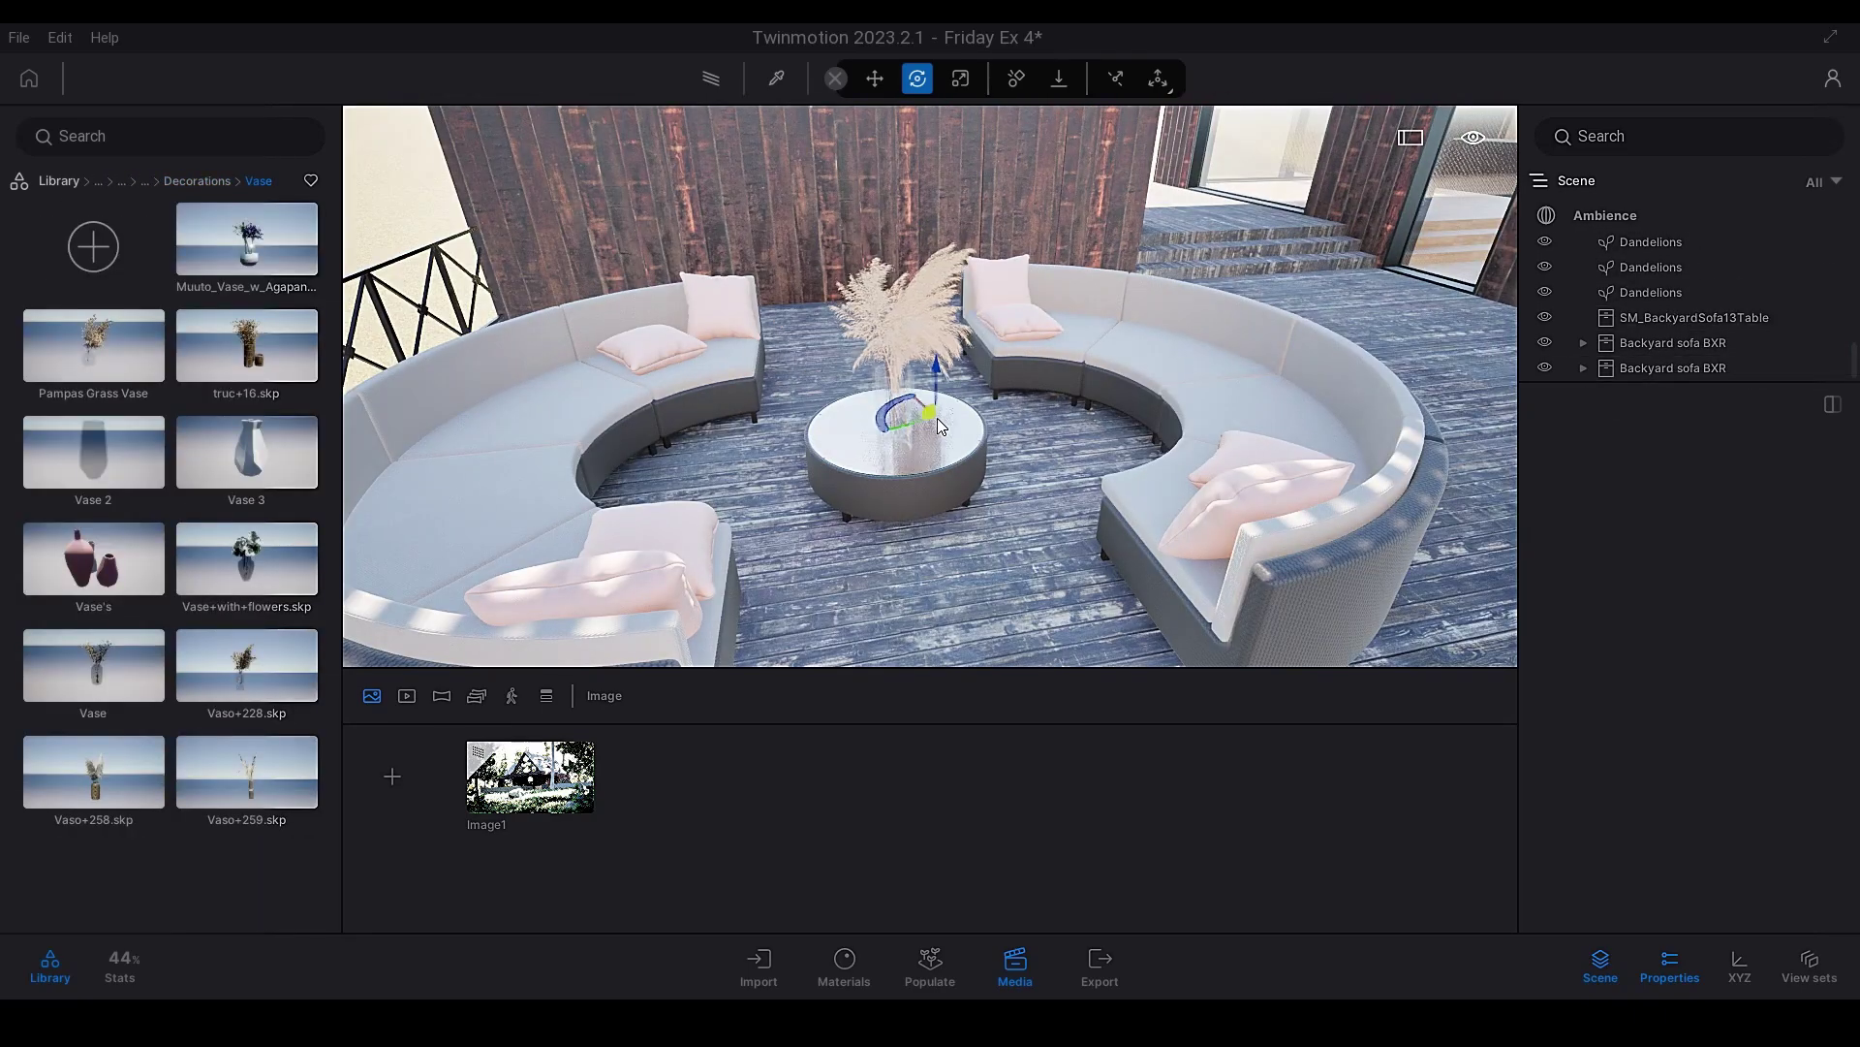
right_drag(938, 424, 756, 407)
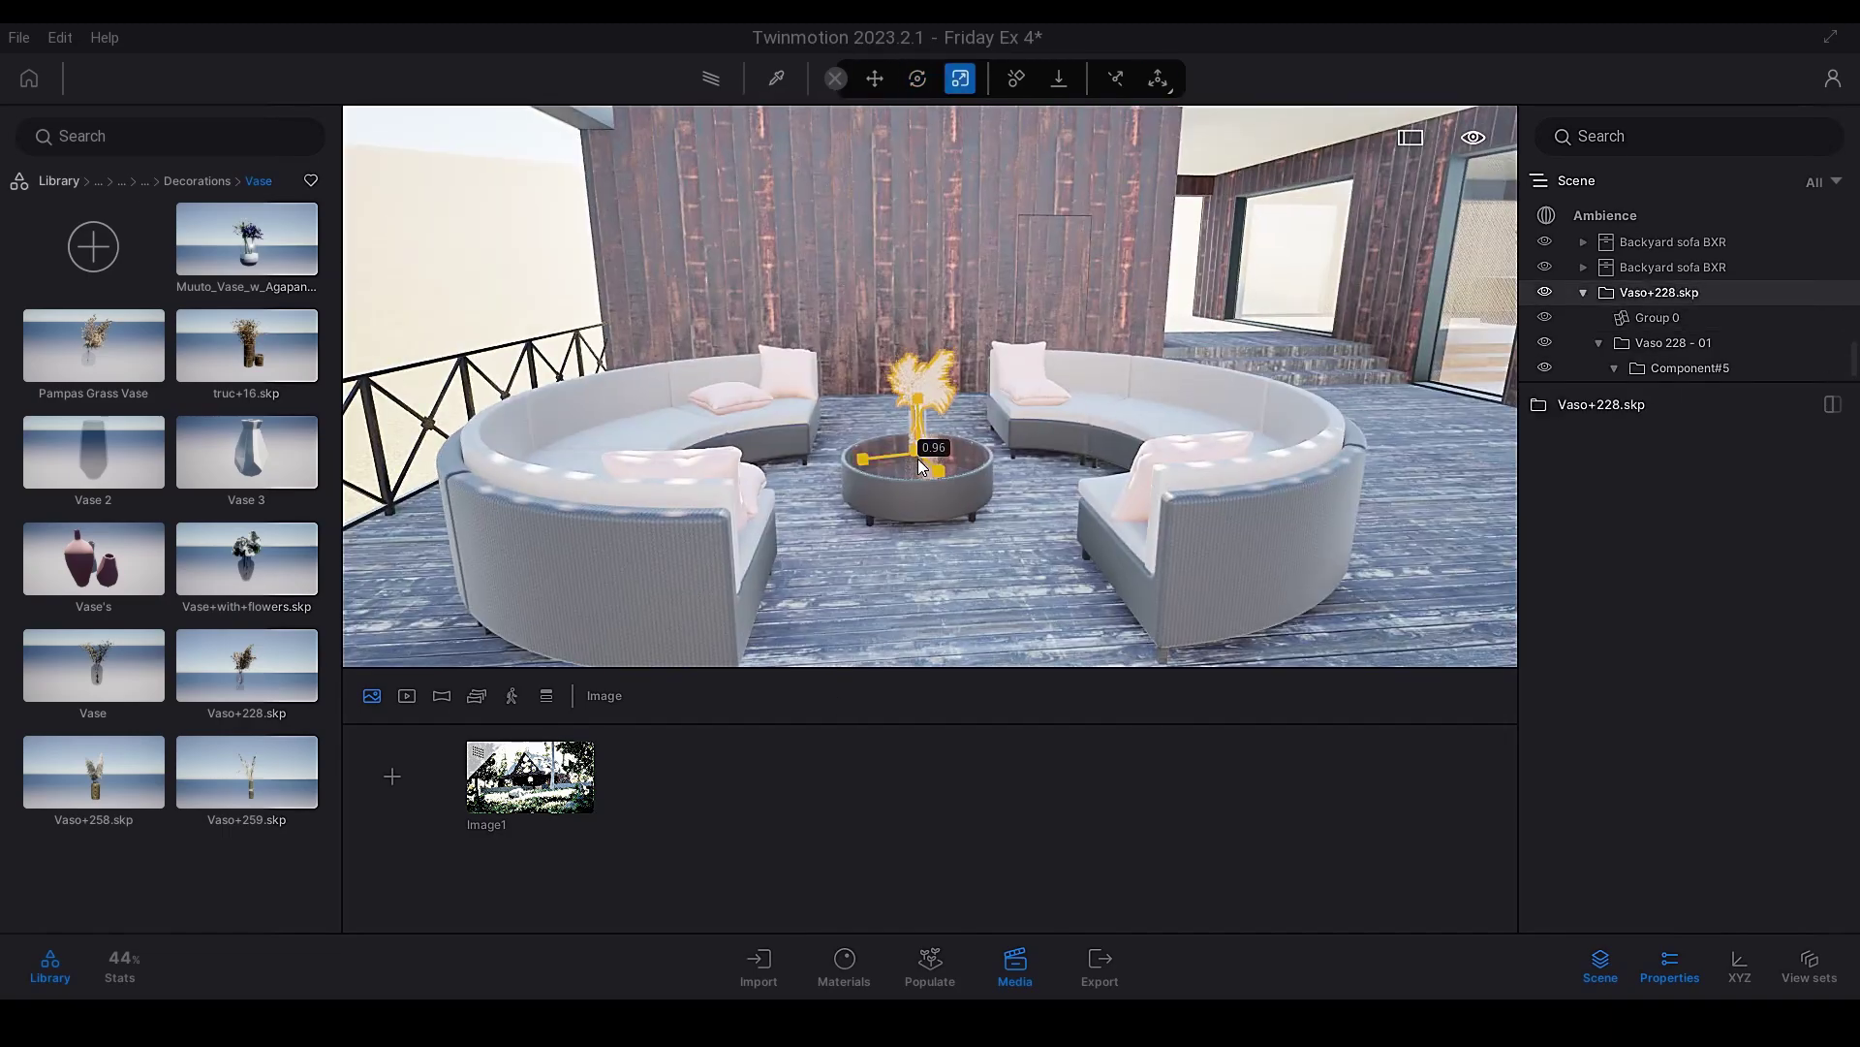
click(776, 78)
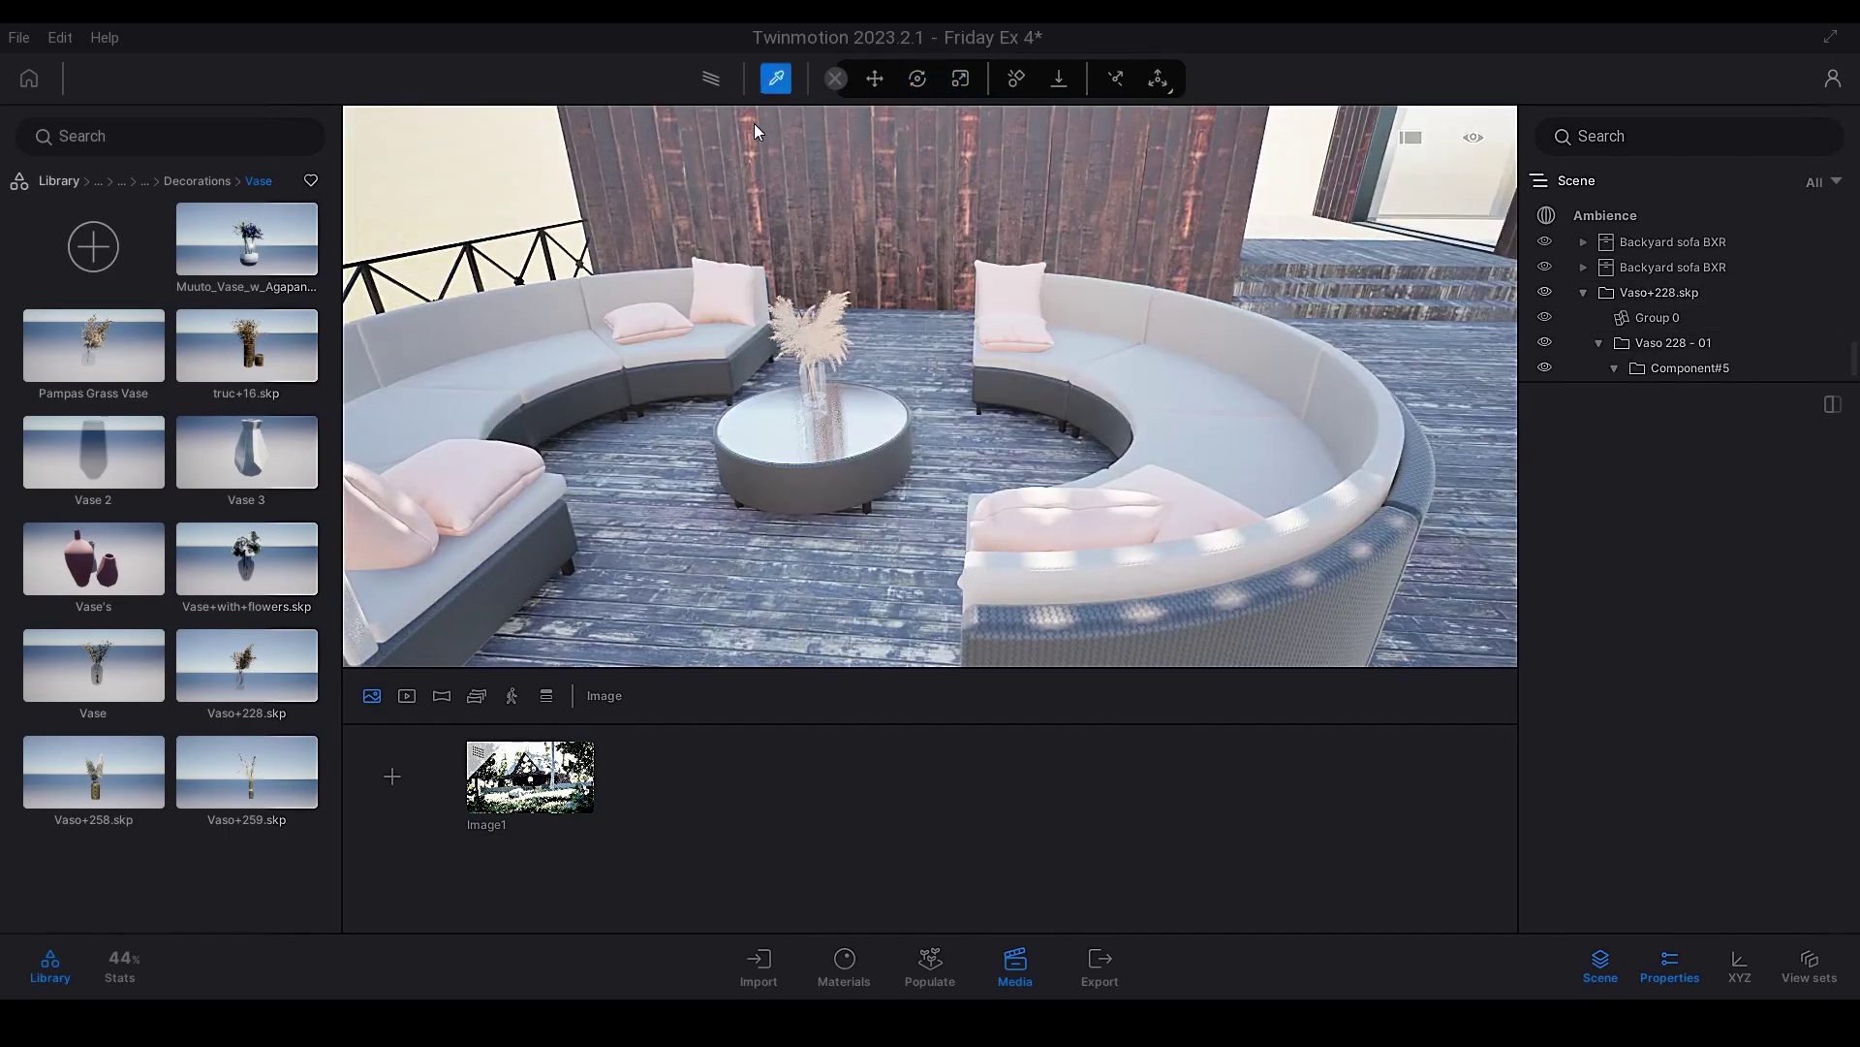
click(724, 291)
click(1018, 337)
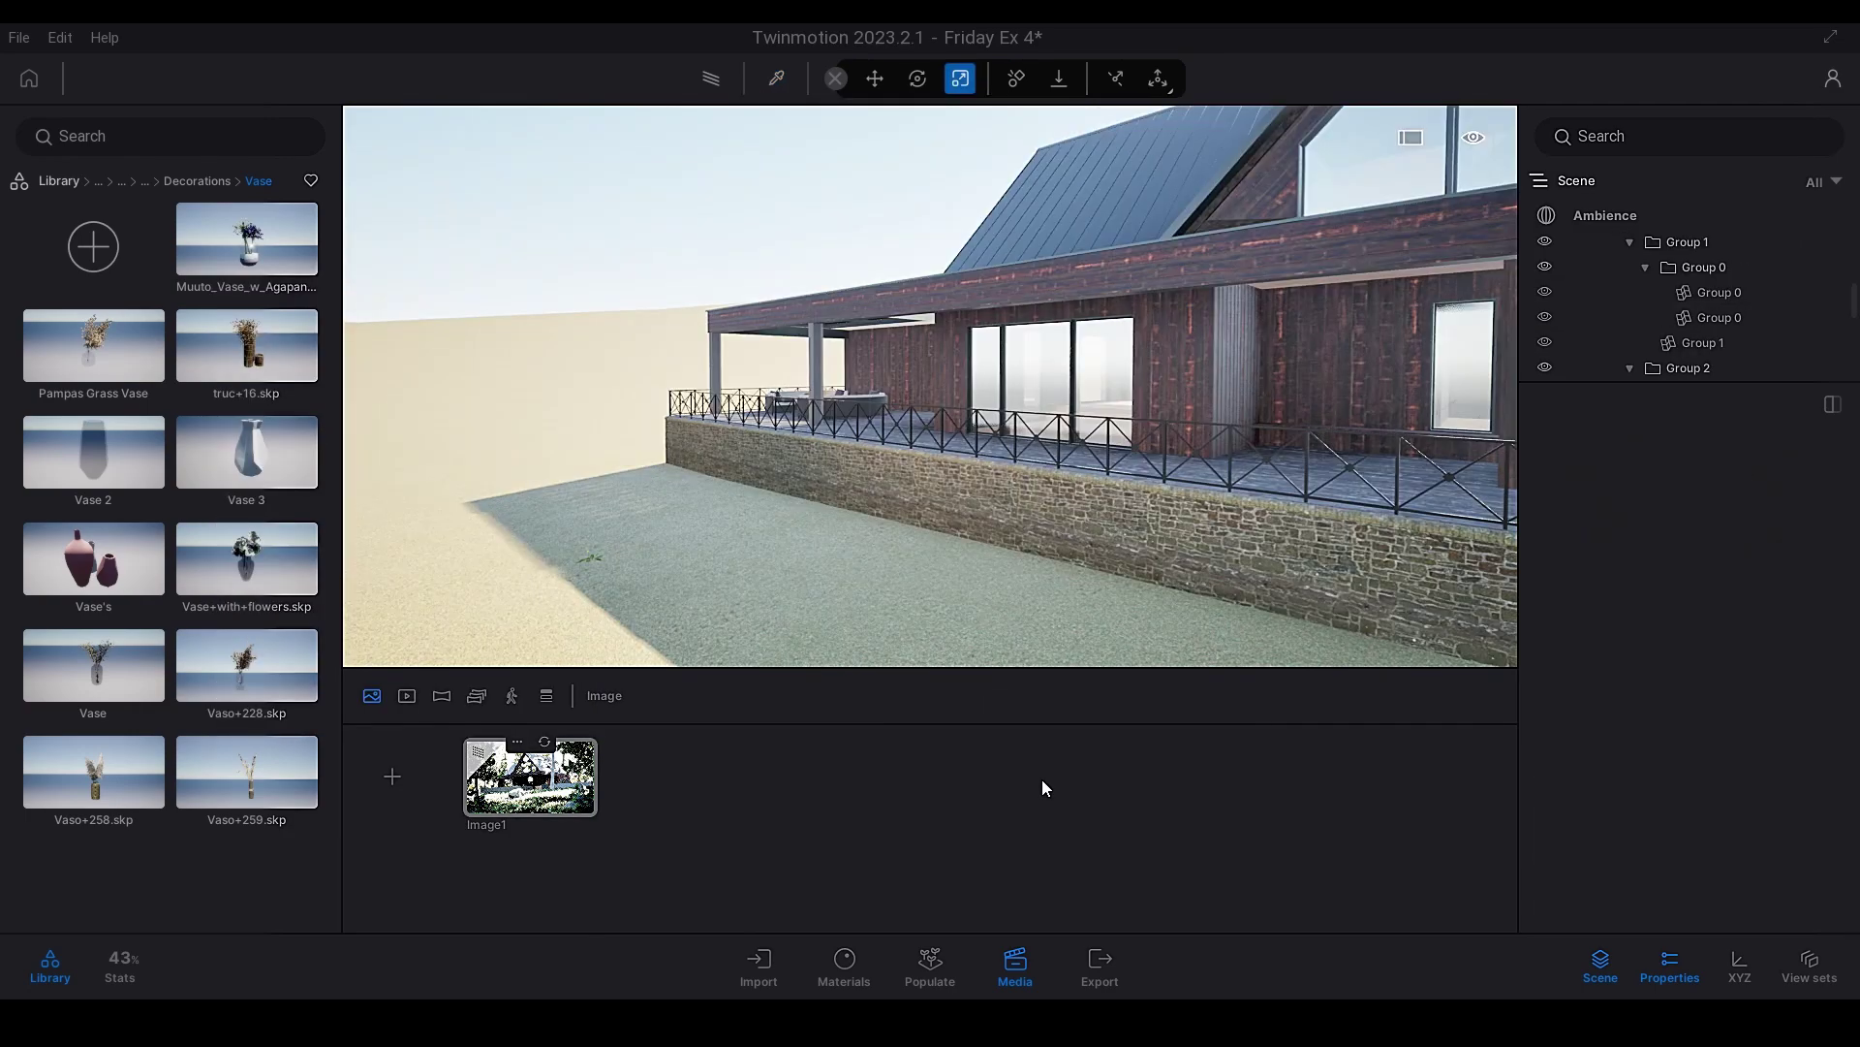
Line the concrete retaining wall with Modular Stone Wall pieces and select the exposed white end block beside the terrace steps
click(1407, 694)
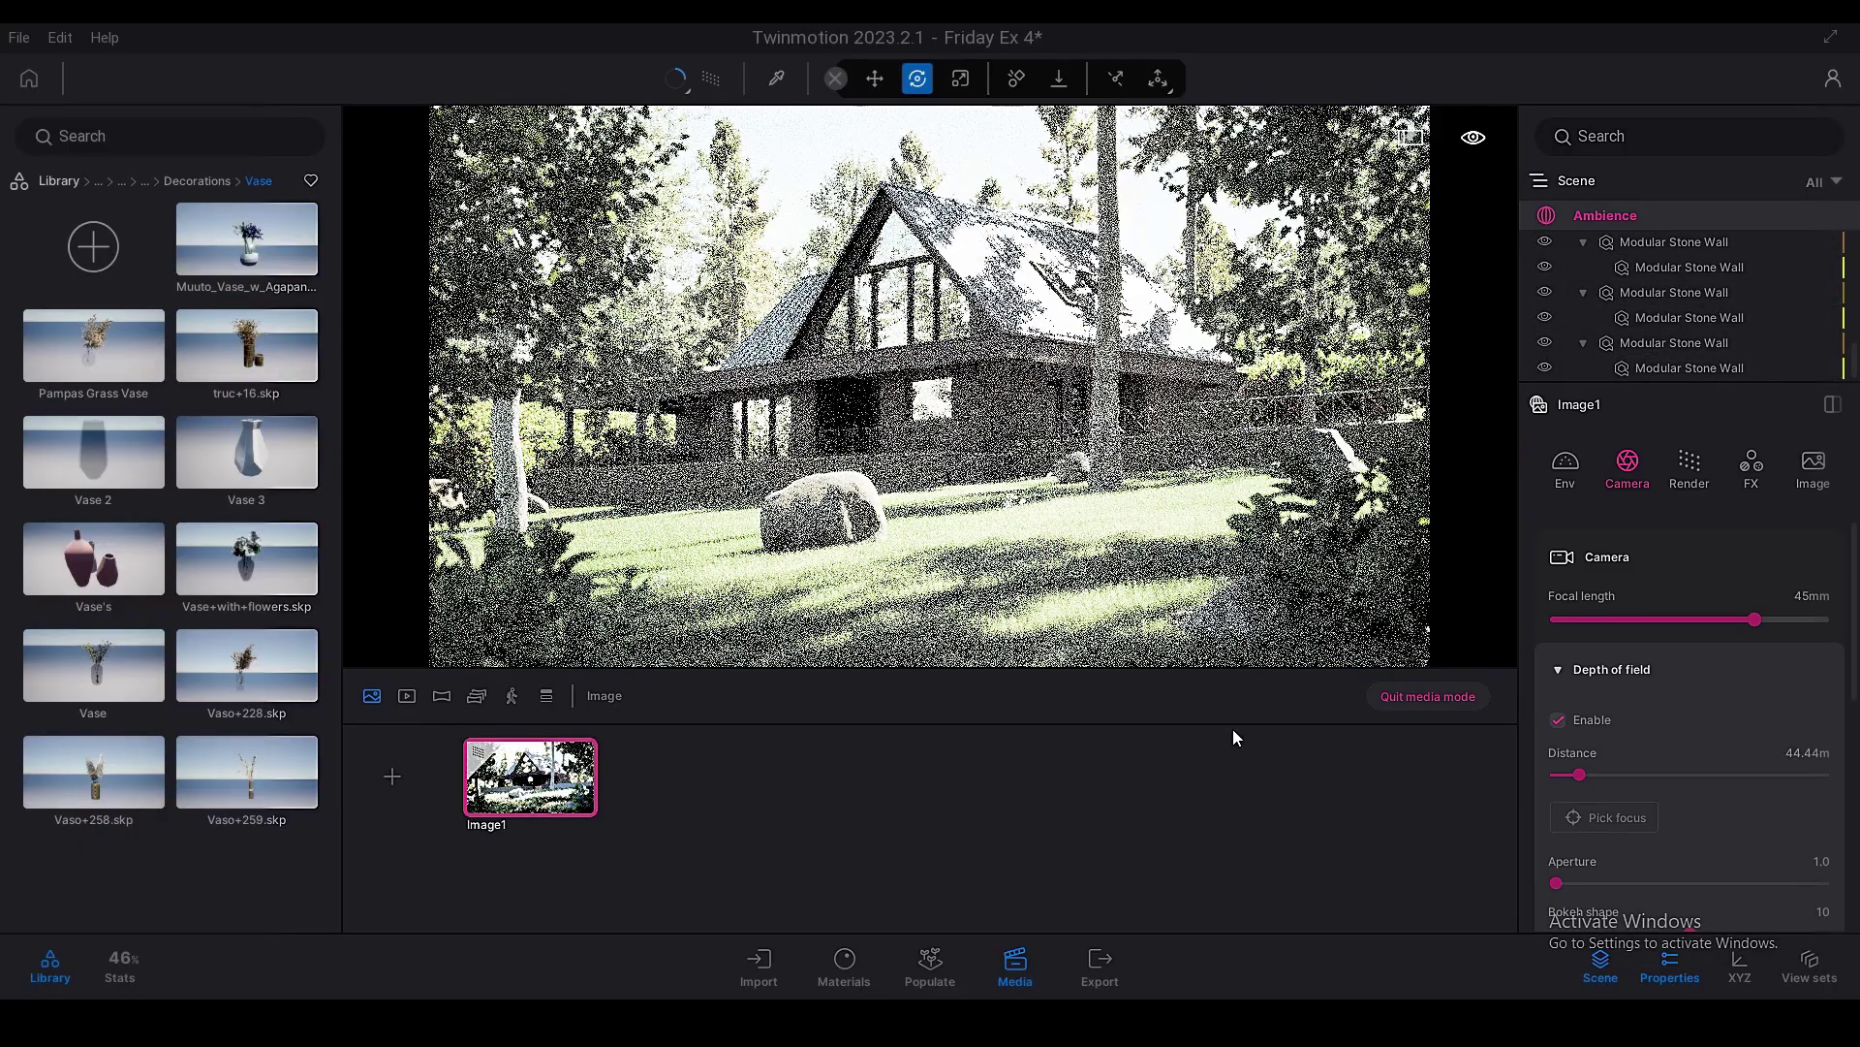
click(1410, 692)
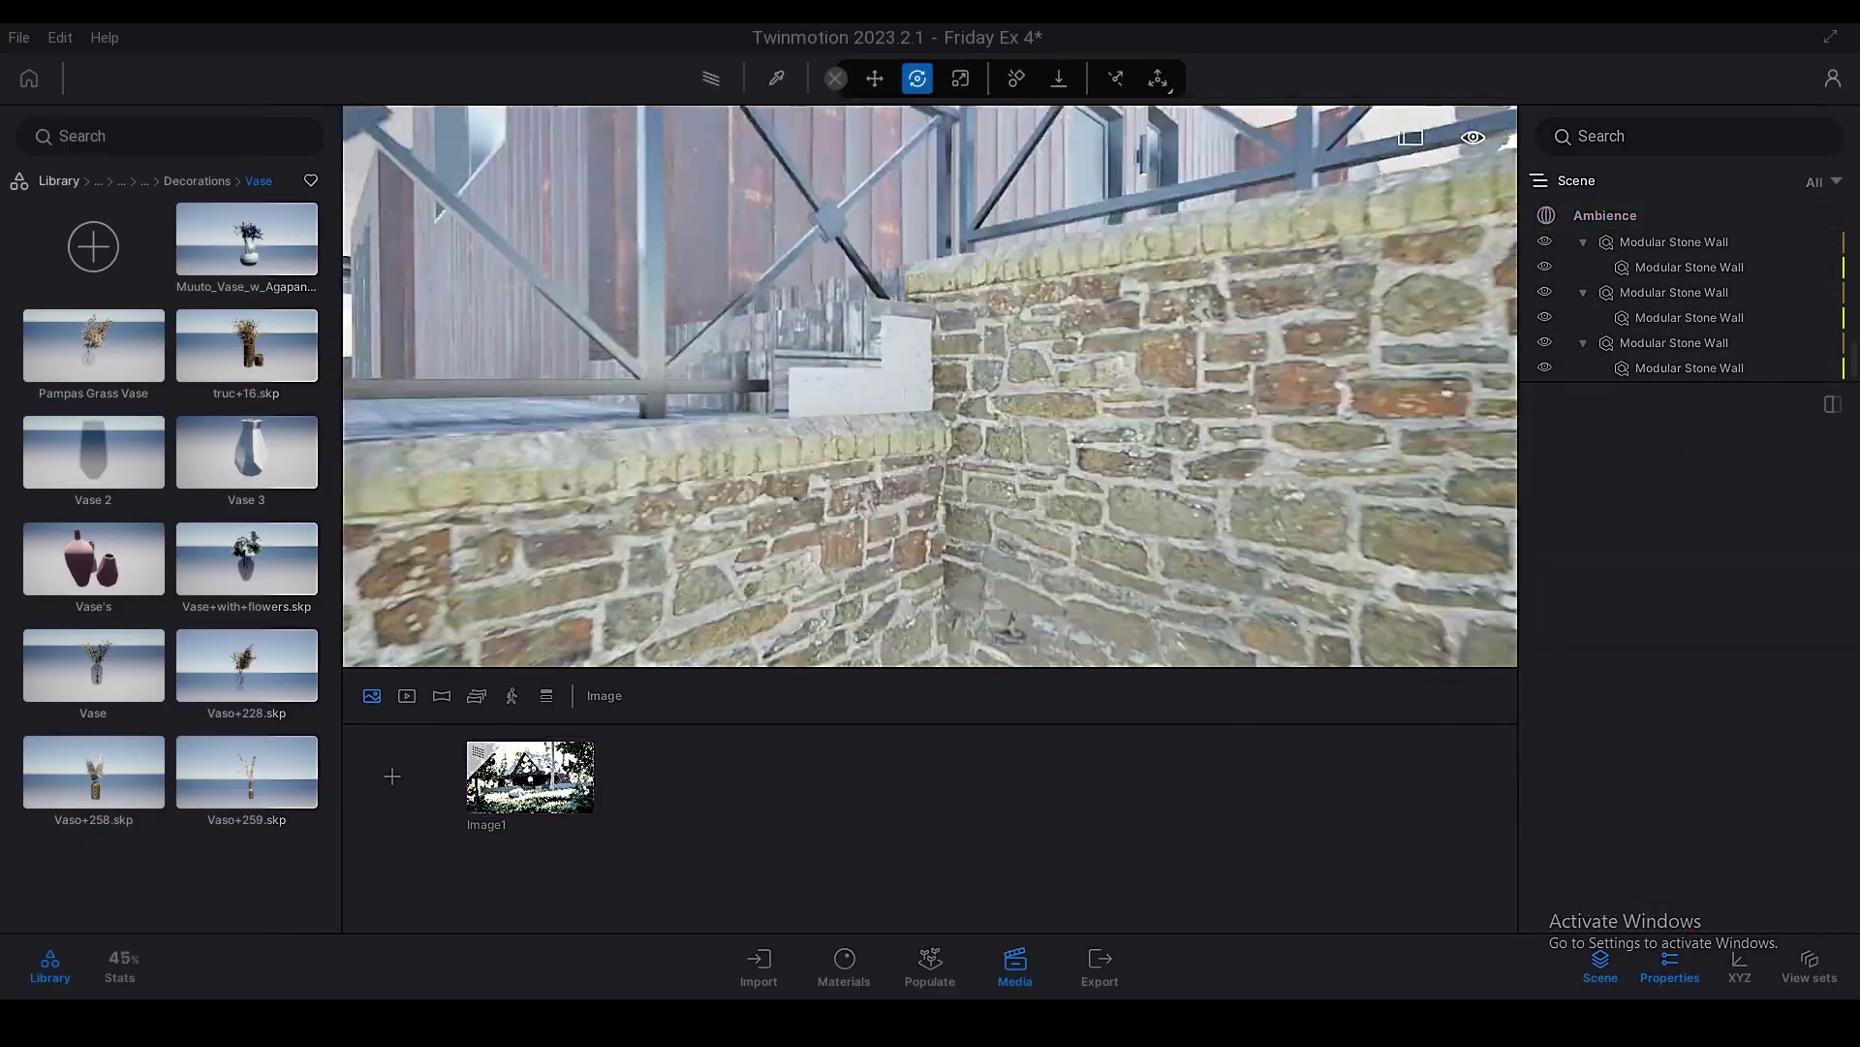
click(869, 399)
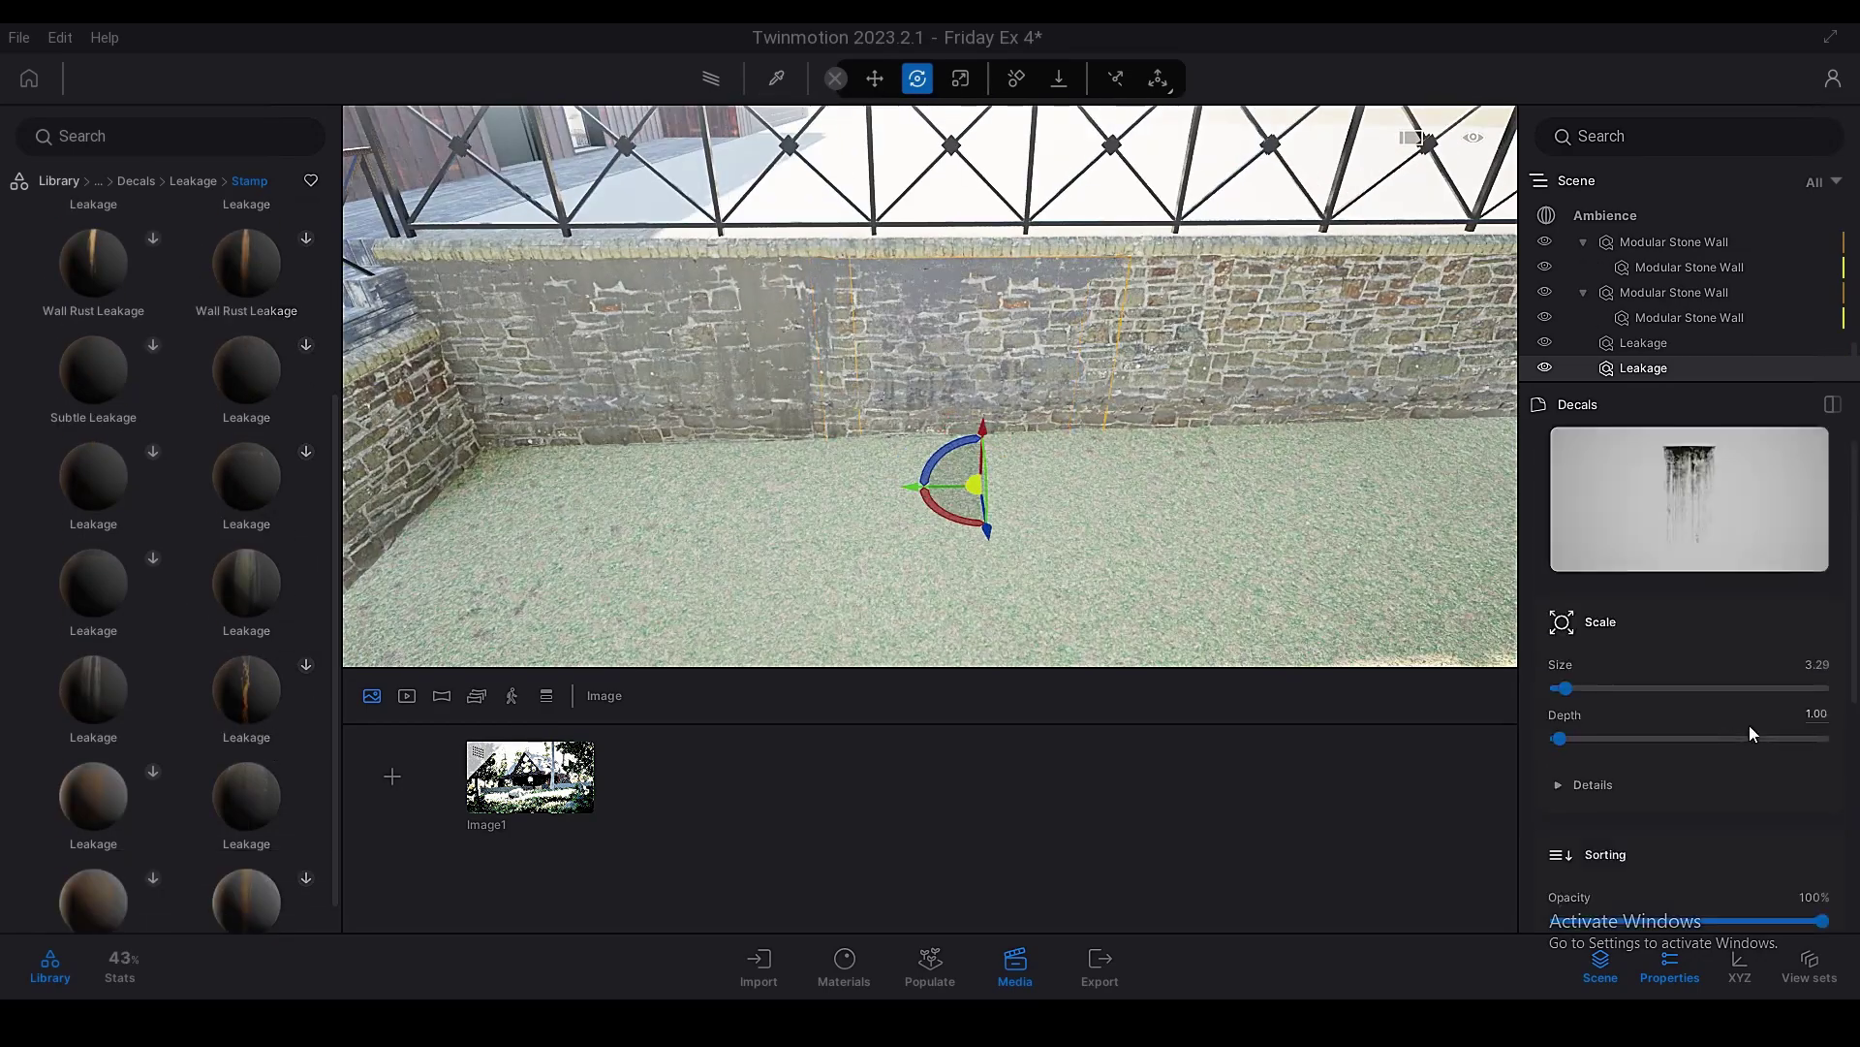
Weather the stone retaining walls with Leakage decals, adjusting their size, depth and opacity and copying one with a 90° rotation onto the adjoining wall
scroll(1754, 735, down, 4)
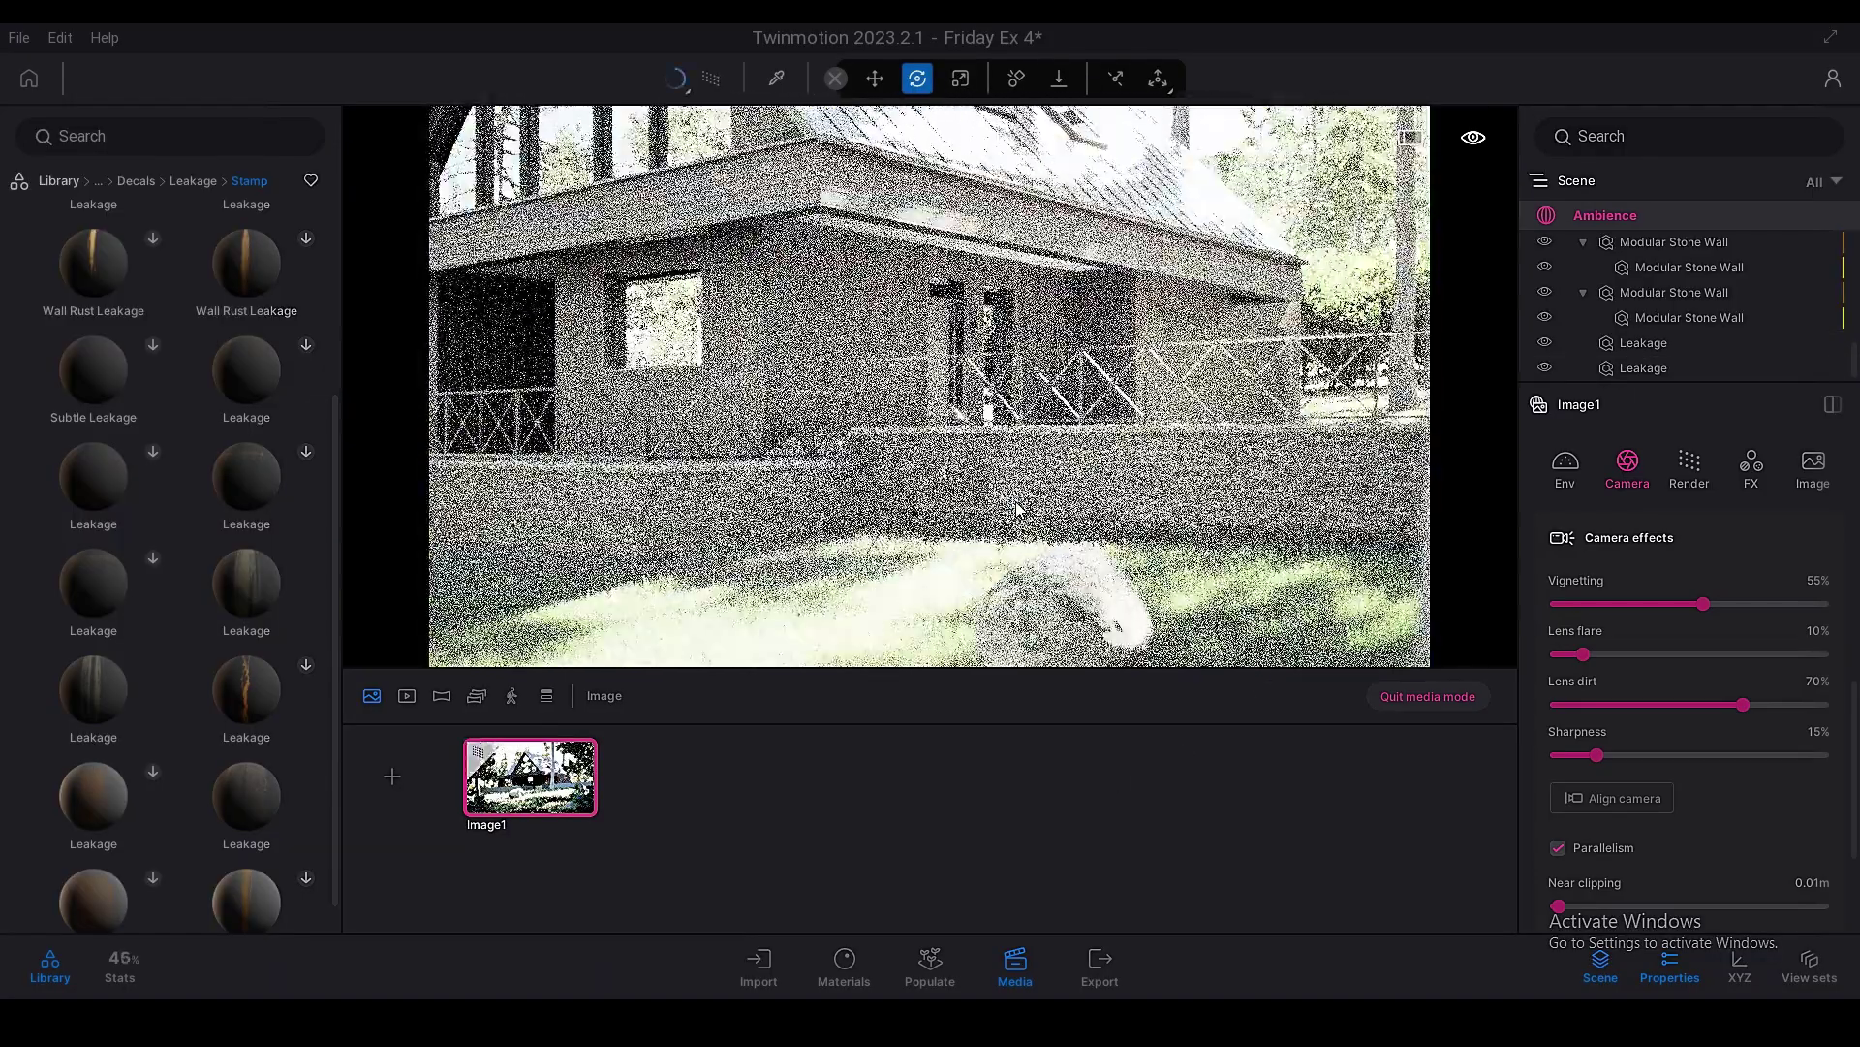
click(1402, 703)
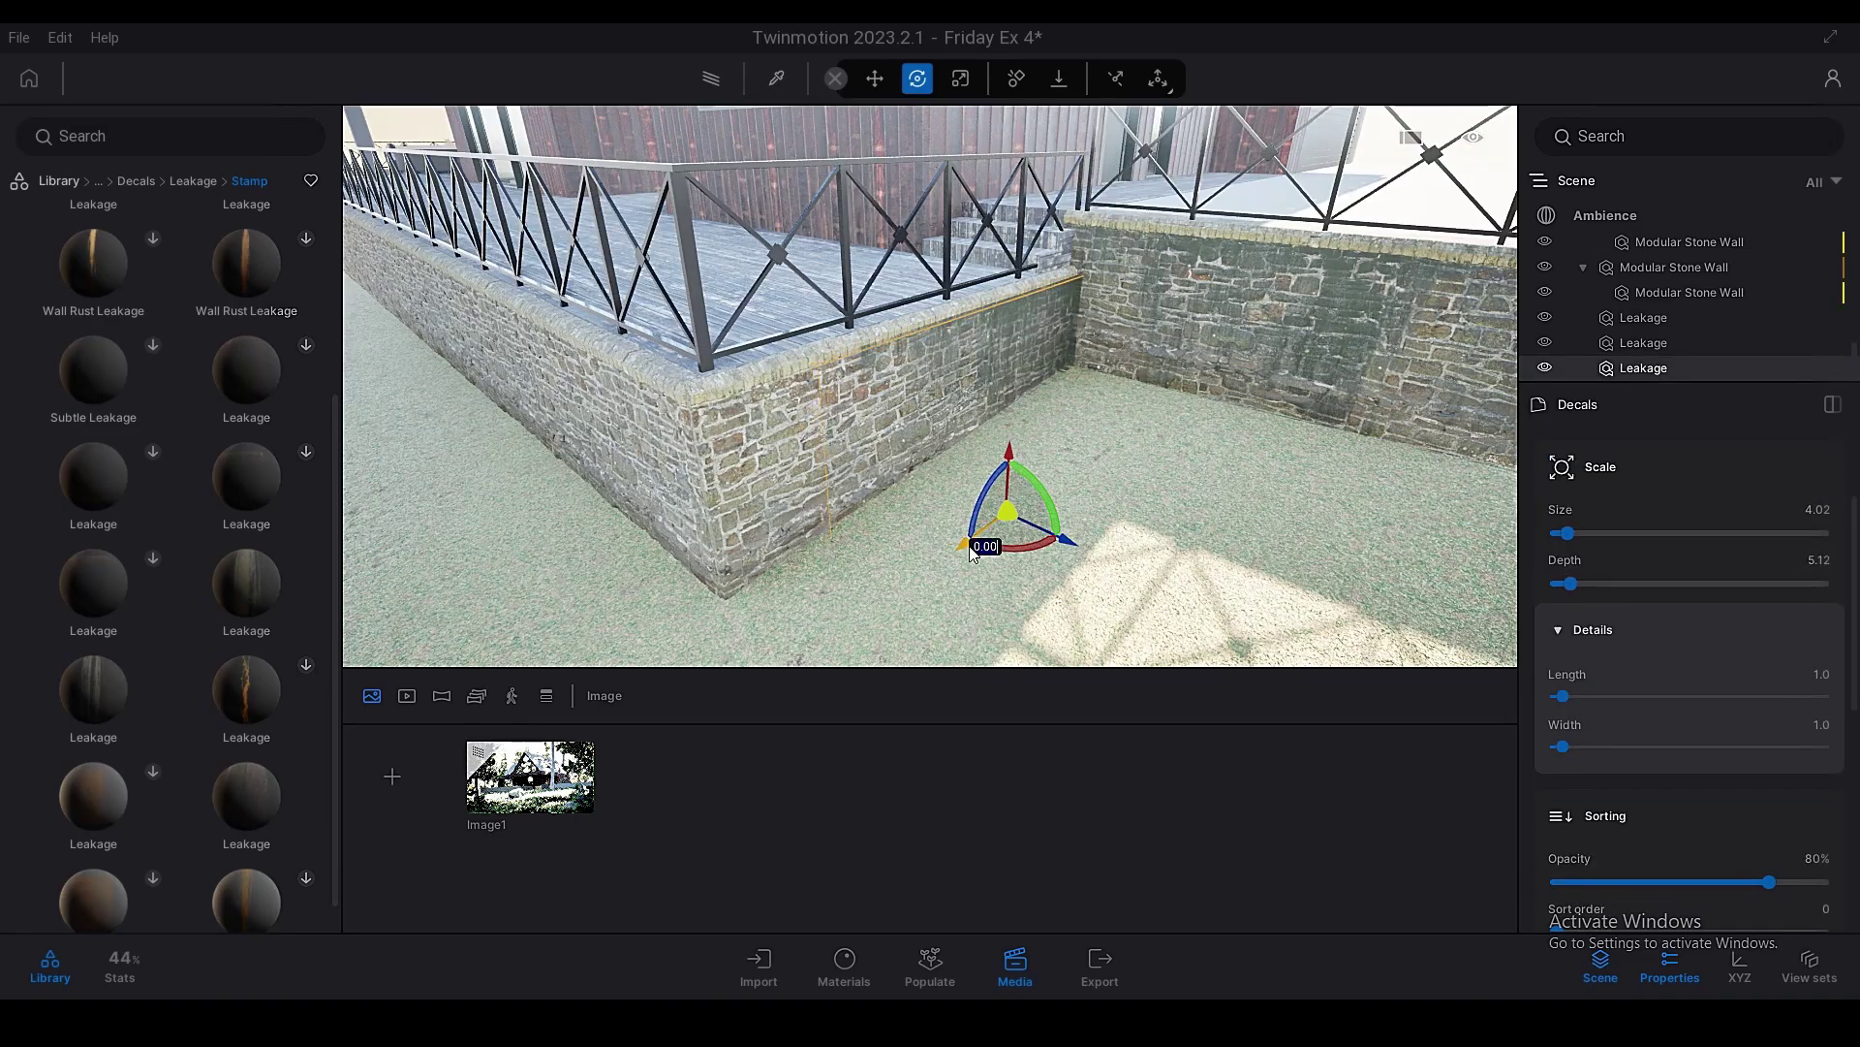
alt+drag(973, 552, 1124, 494)
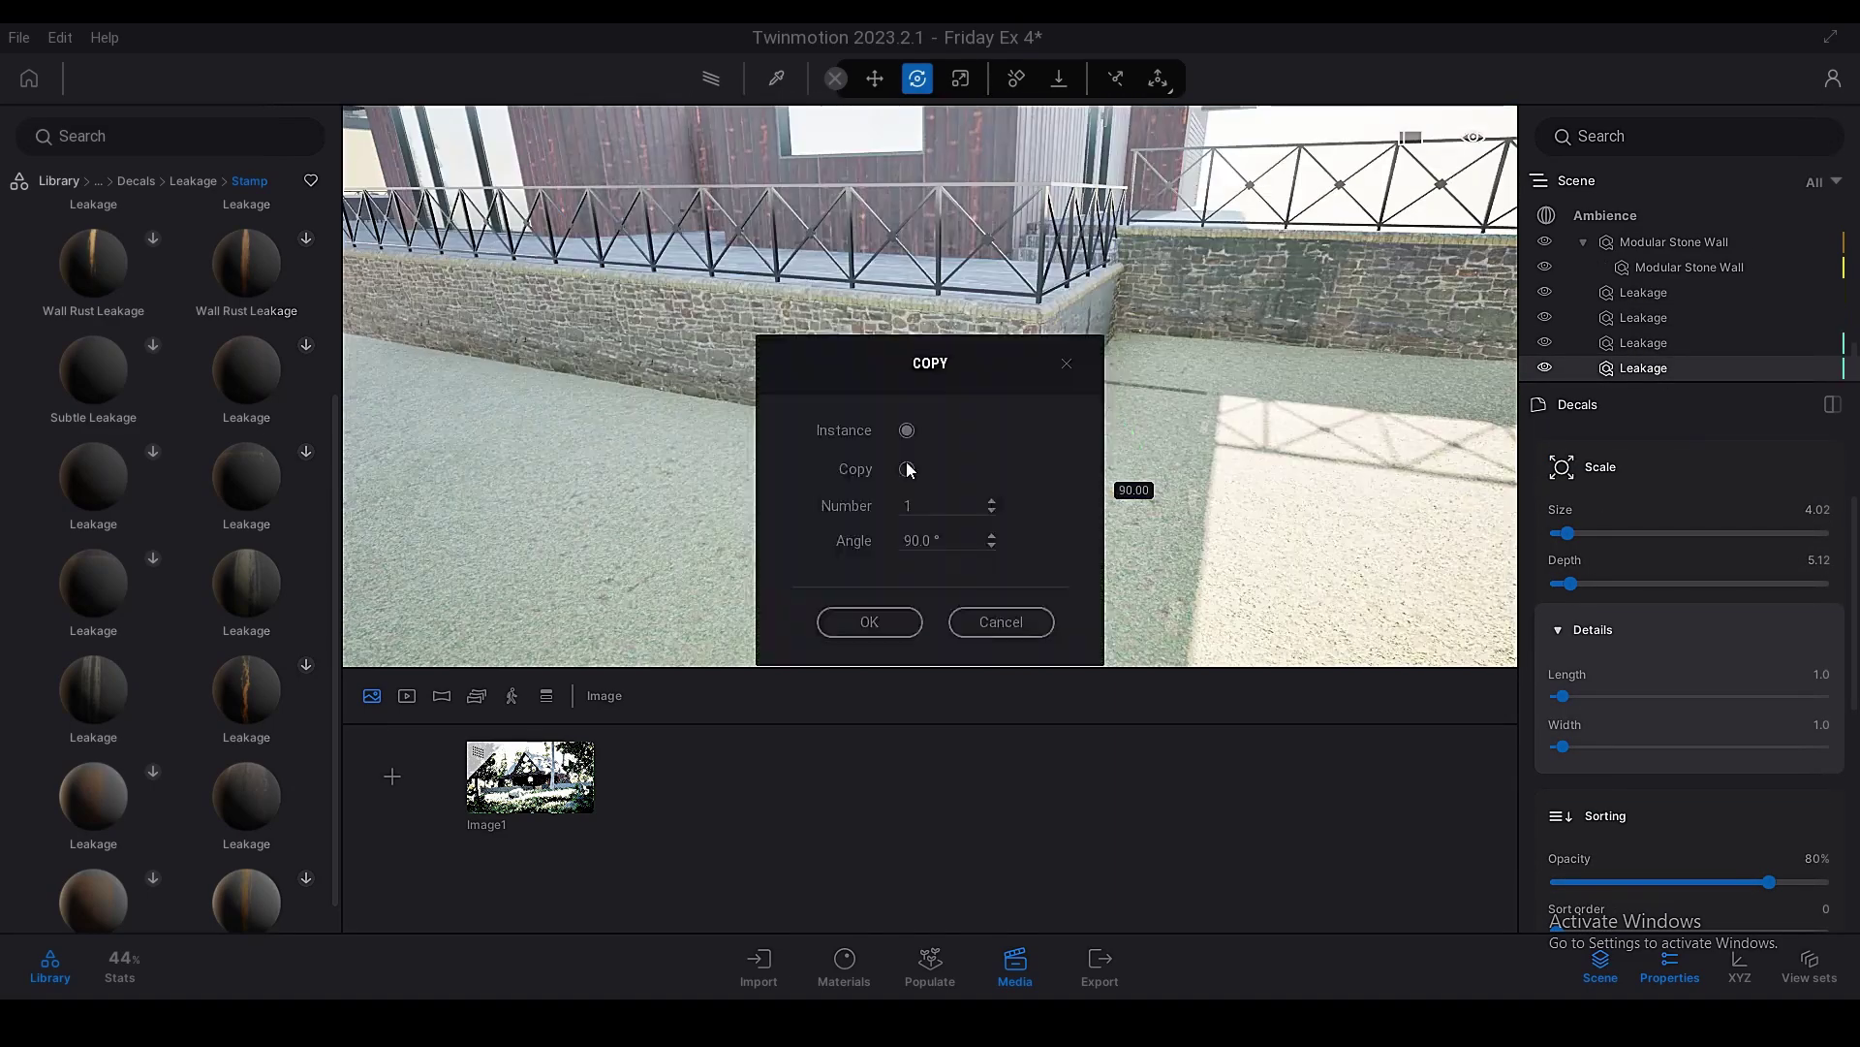
alt+drag(946, 521, 1135, 494)
click(869, 619)
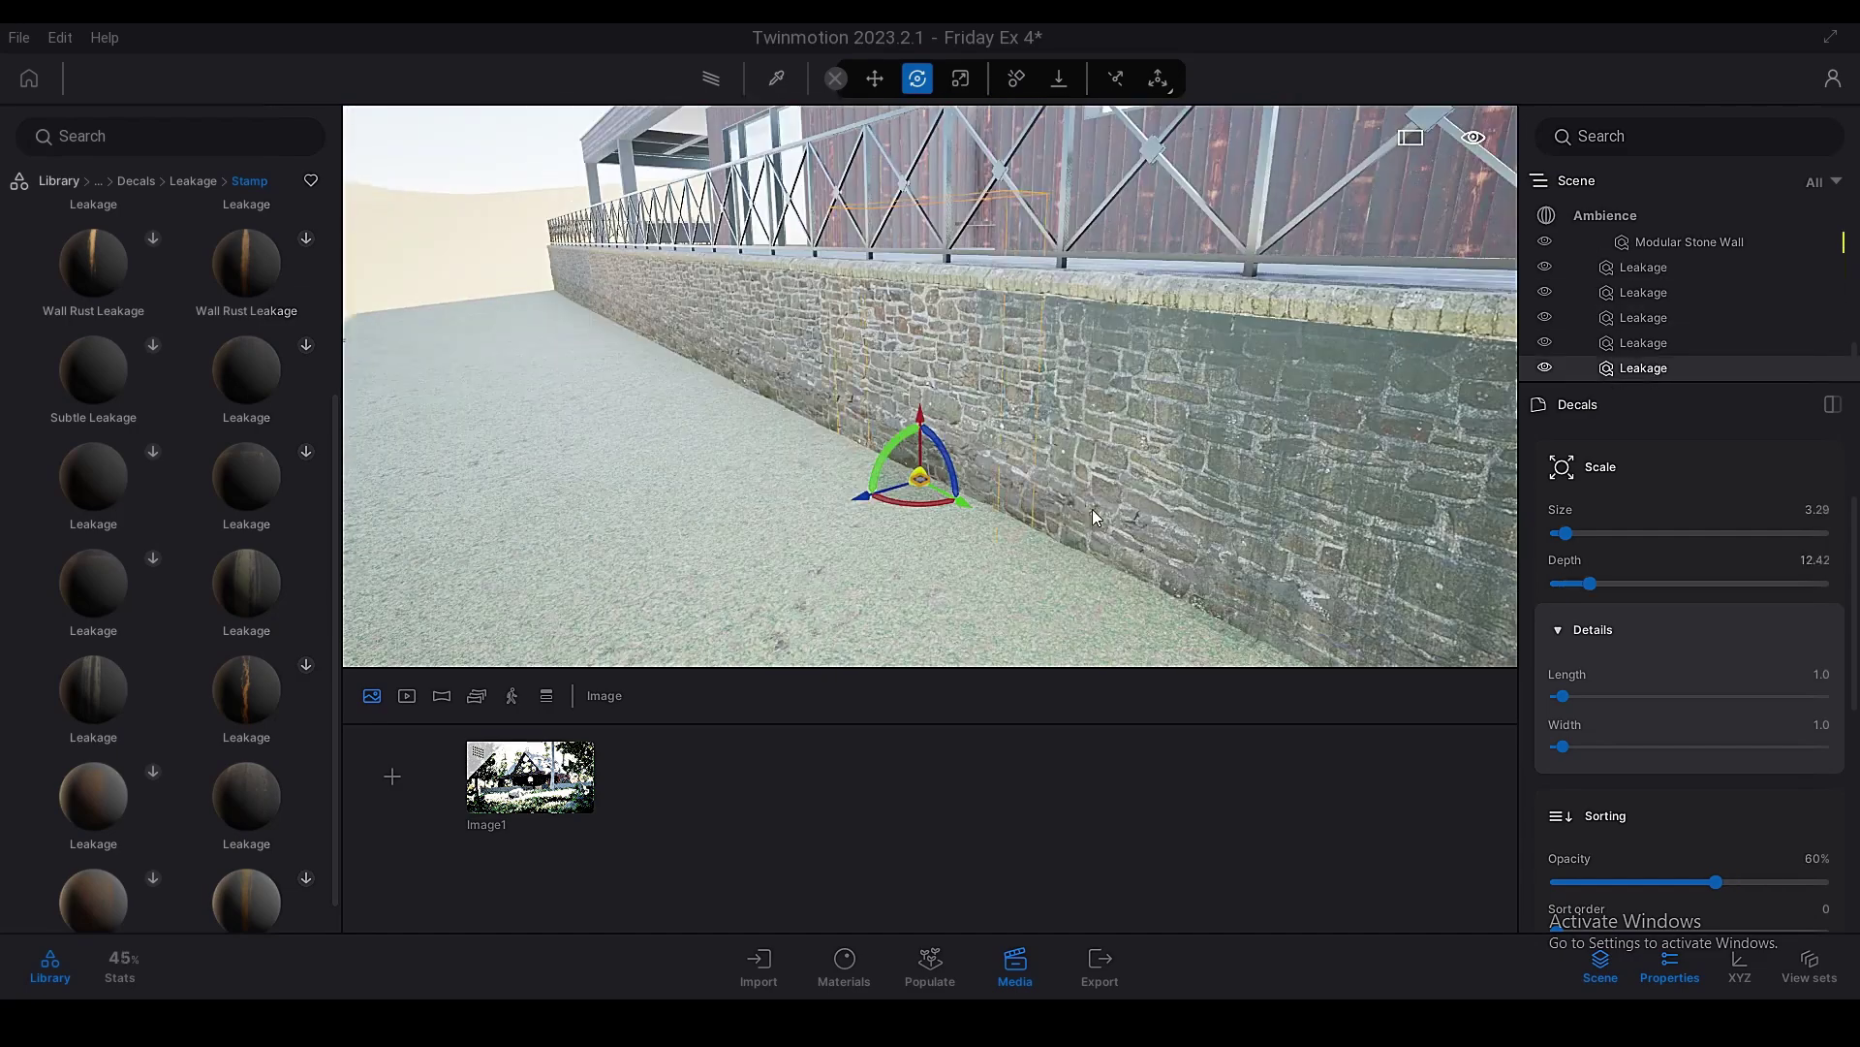
scroll(930, 572, down, 5)
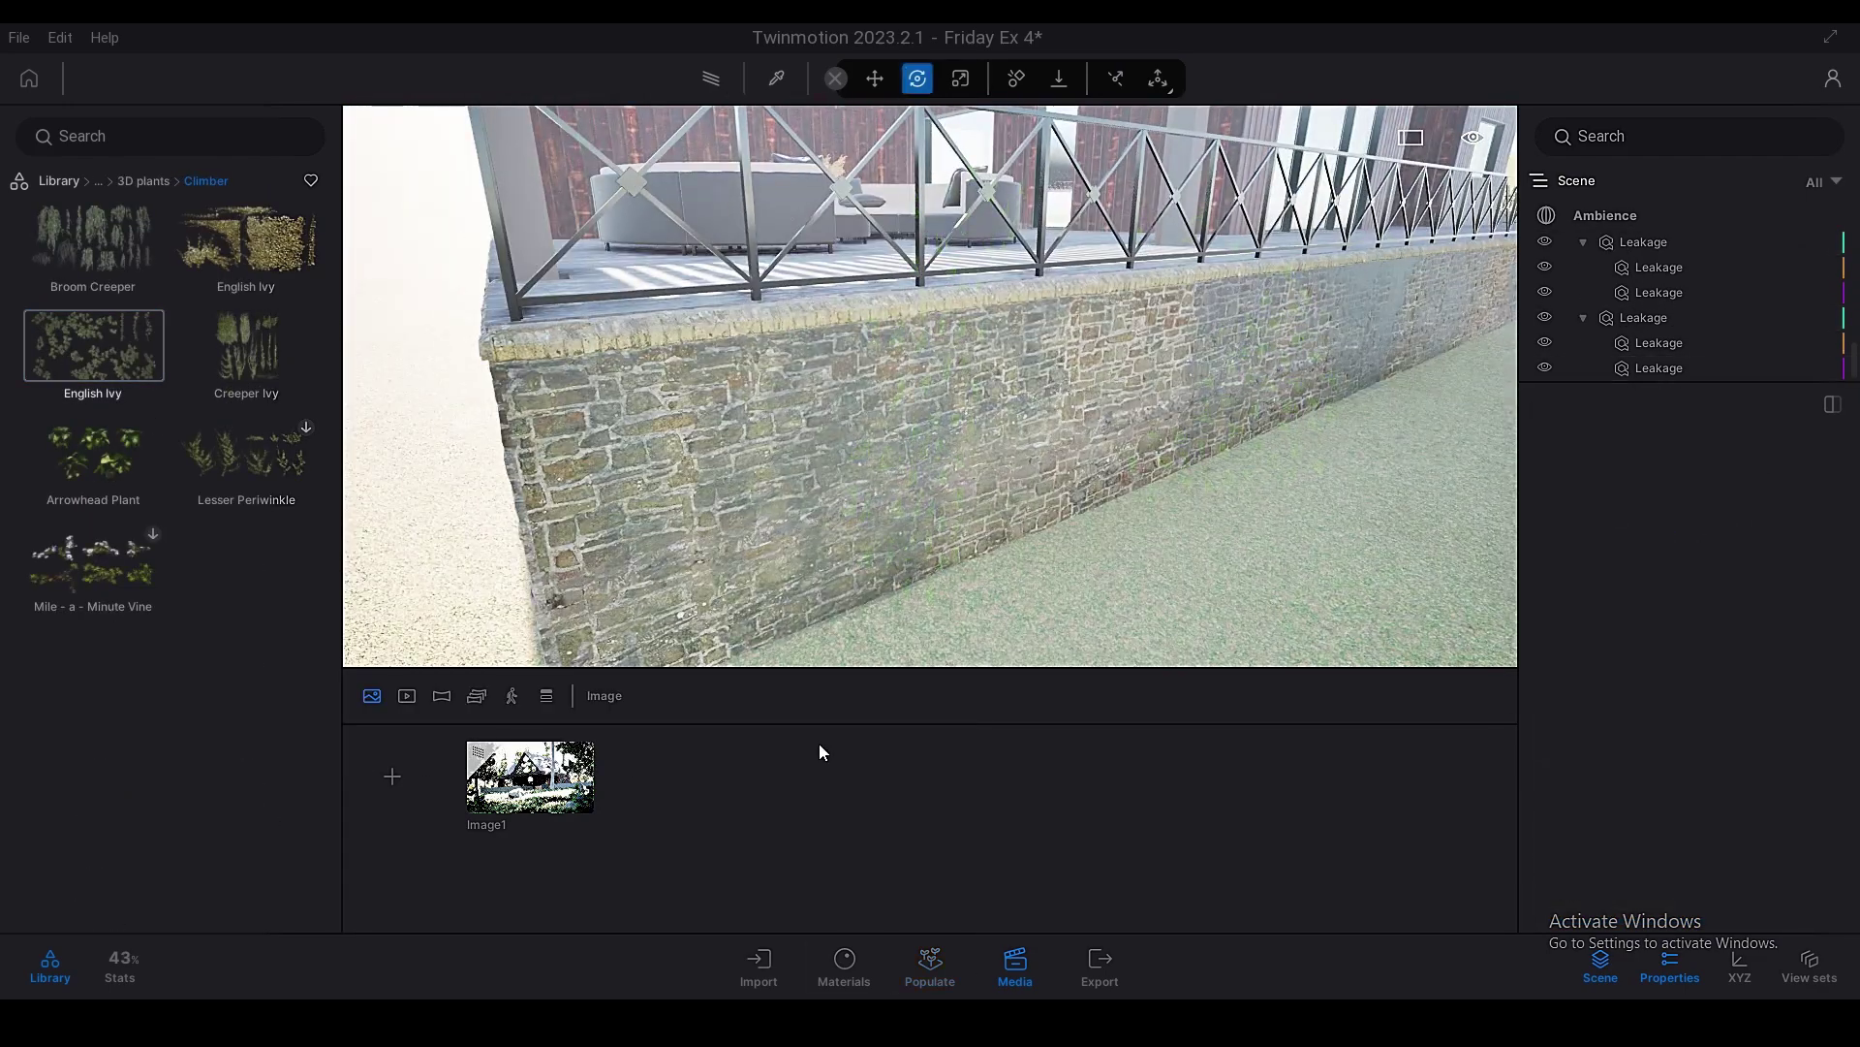
Paint English Ivy 07 along the terrace's outer stone wall and remove the excess with a 0.5 m eraser
click(1566, 711)
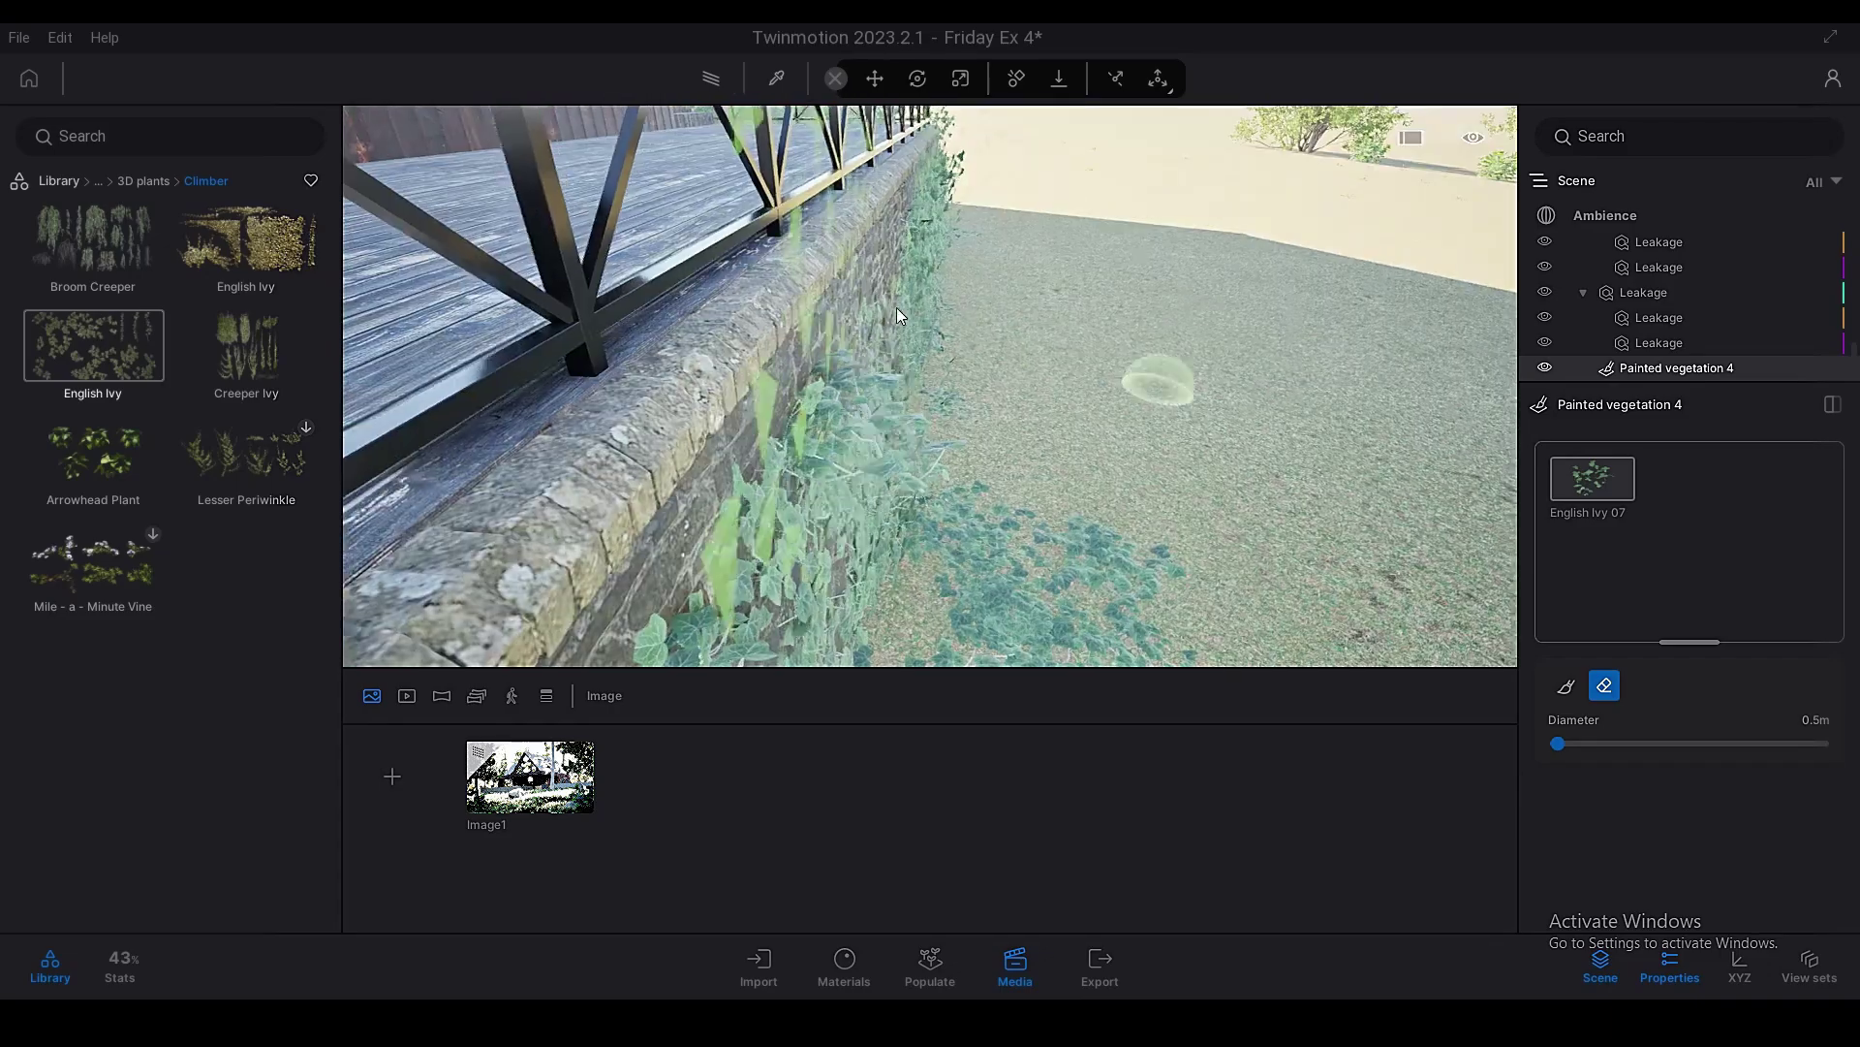
scroll(897, 314, down, 10)
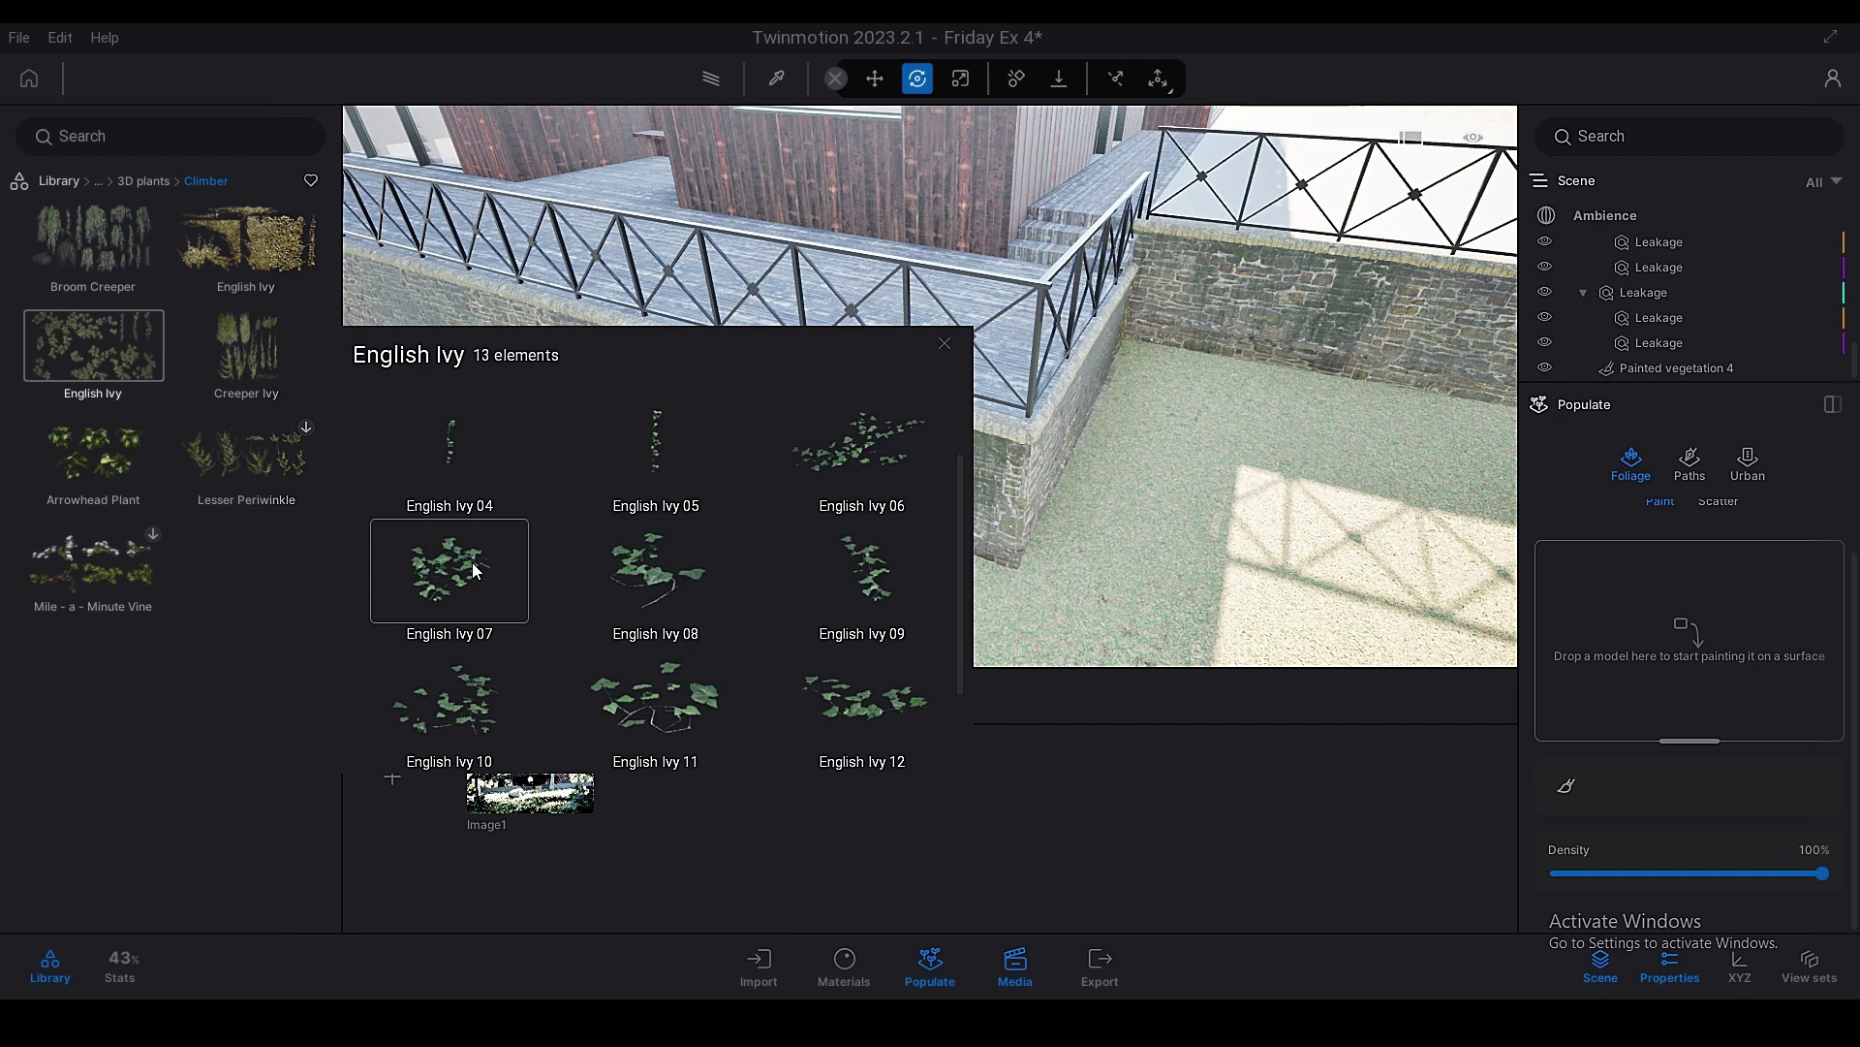
Load English Ivy 07 for foliage painting at the terrace corner and place a Plane 1m against the stone wall as a painting surface
click(130, 345)
click(935, 959)
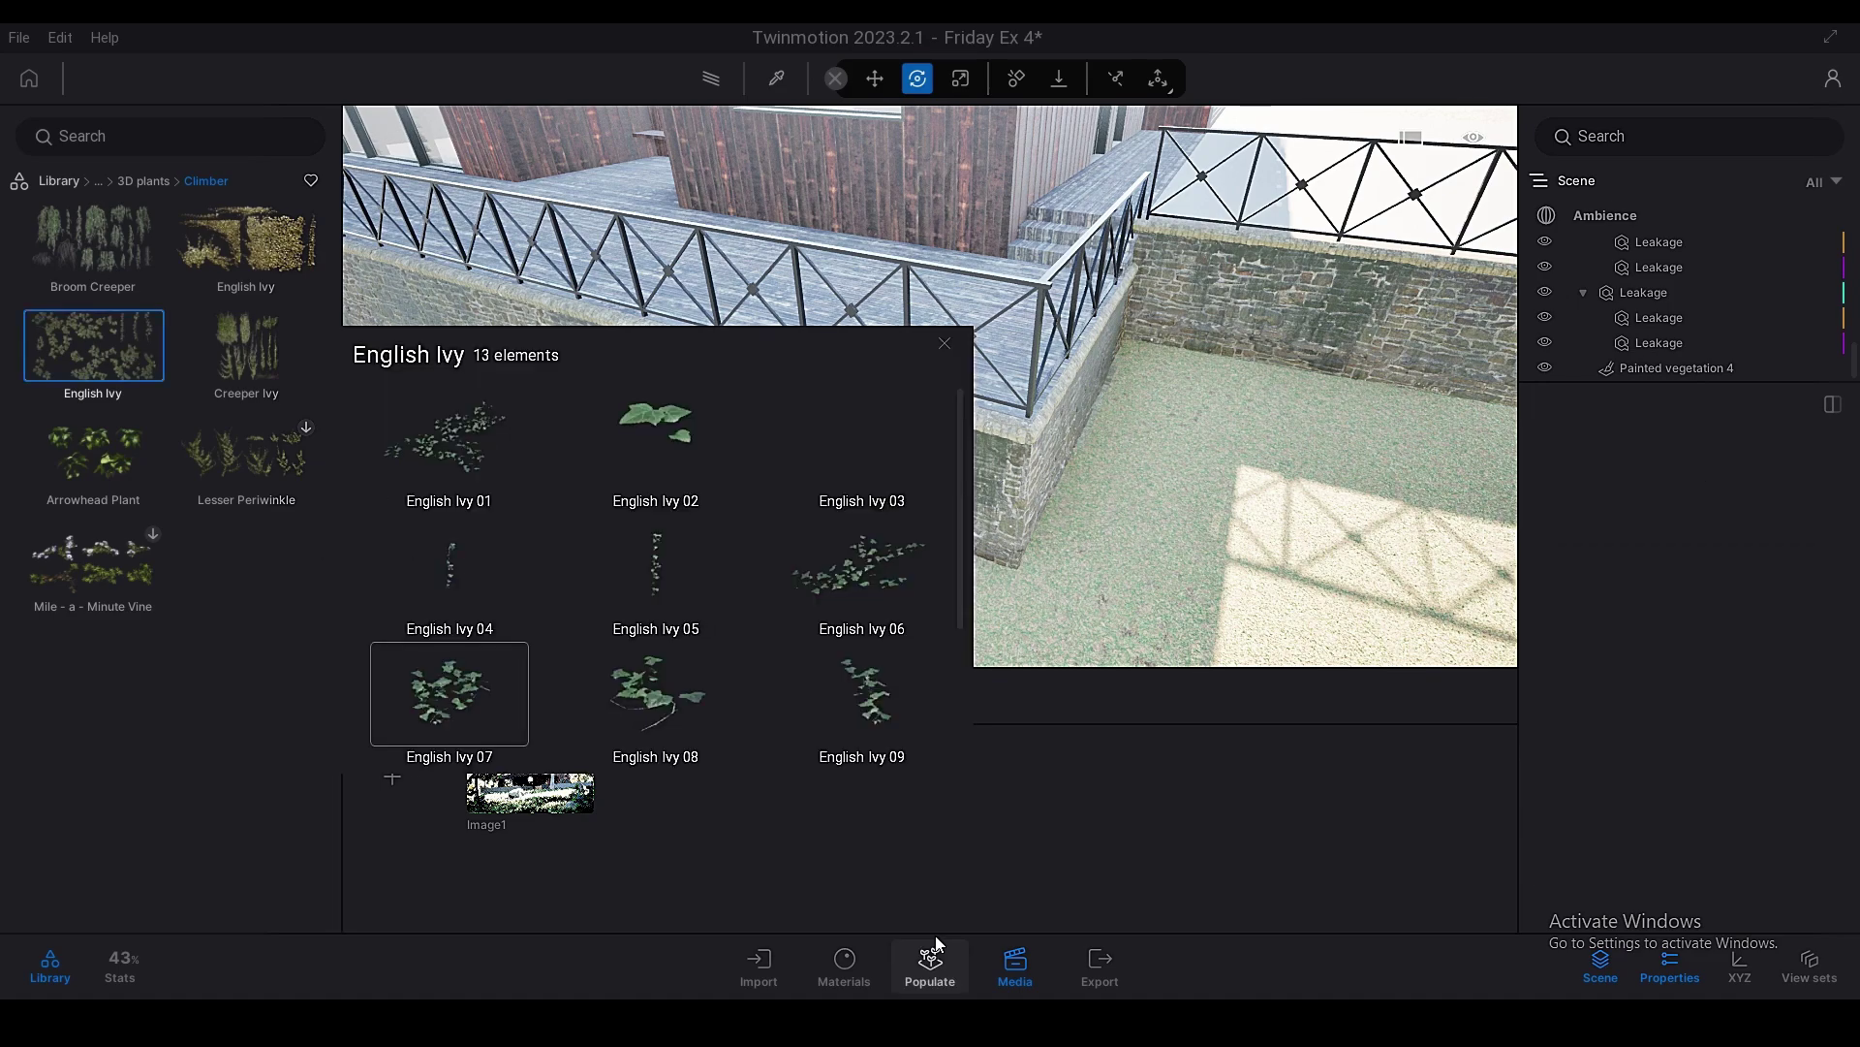
right_drag(1033, 433, 881, 374)
drag(449, 693, 1752, 699)
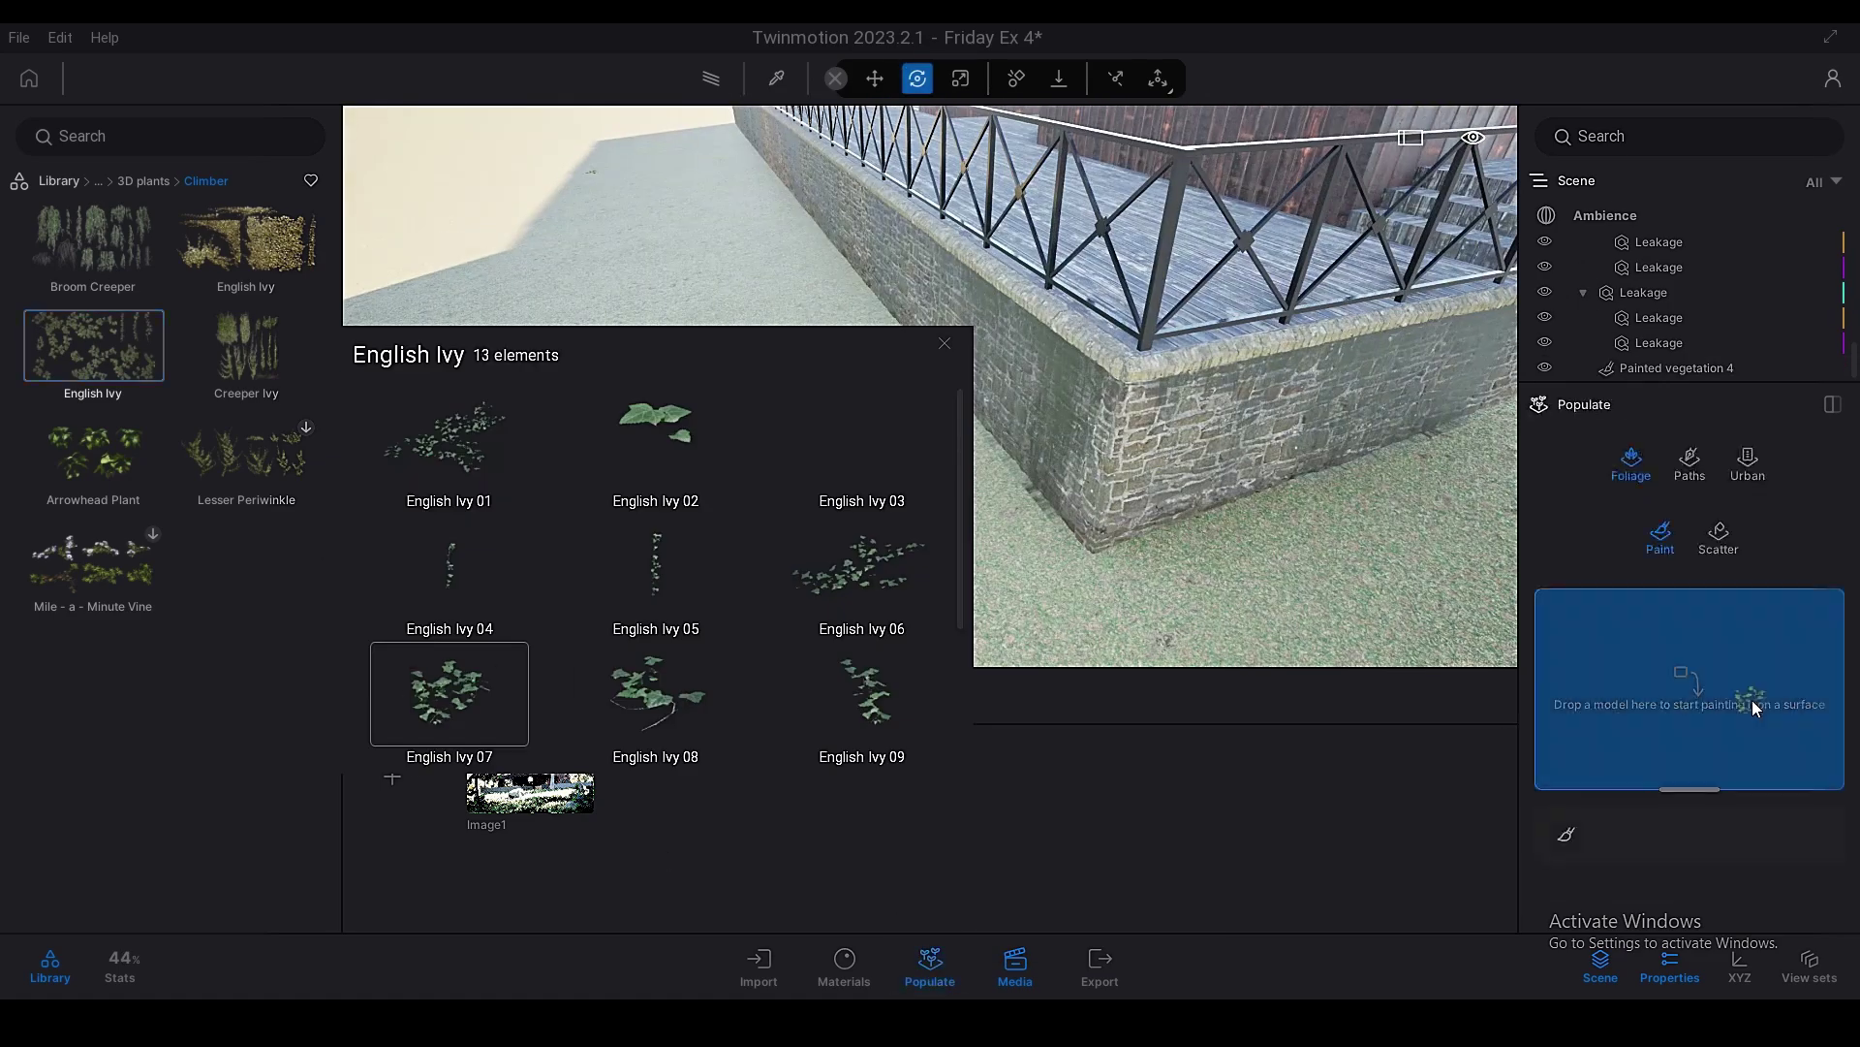
mouse_move(1033, 436)
right_down()
mouse_move(964, 475)
mouse_move(1062, 252)
mouse_move(1055, 442)
mouse_move(760, 386)
mouse_move(359, 427)
mouse_move(928, 381)
mouse_move(1100, 281)
mouse_move(747, 352)
mouse_move(1008, 490)
mouse_move(990, 358)
mouse_move(1026, 458)
mouse_move(1019, 347)
mouse_move(921, 359)
mouse_move(1205, 457)
mouse_move(991, 318)
mouse_move(969, 378)
mouse_move(892, 455)
mouse_move(935, 540)
mouse_move(1114, 503)
mouse_move(1066, 455)
mouse_move(1101, 382)
right_up()
key(shift)
key(shift)
click(1816, 719)
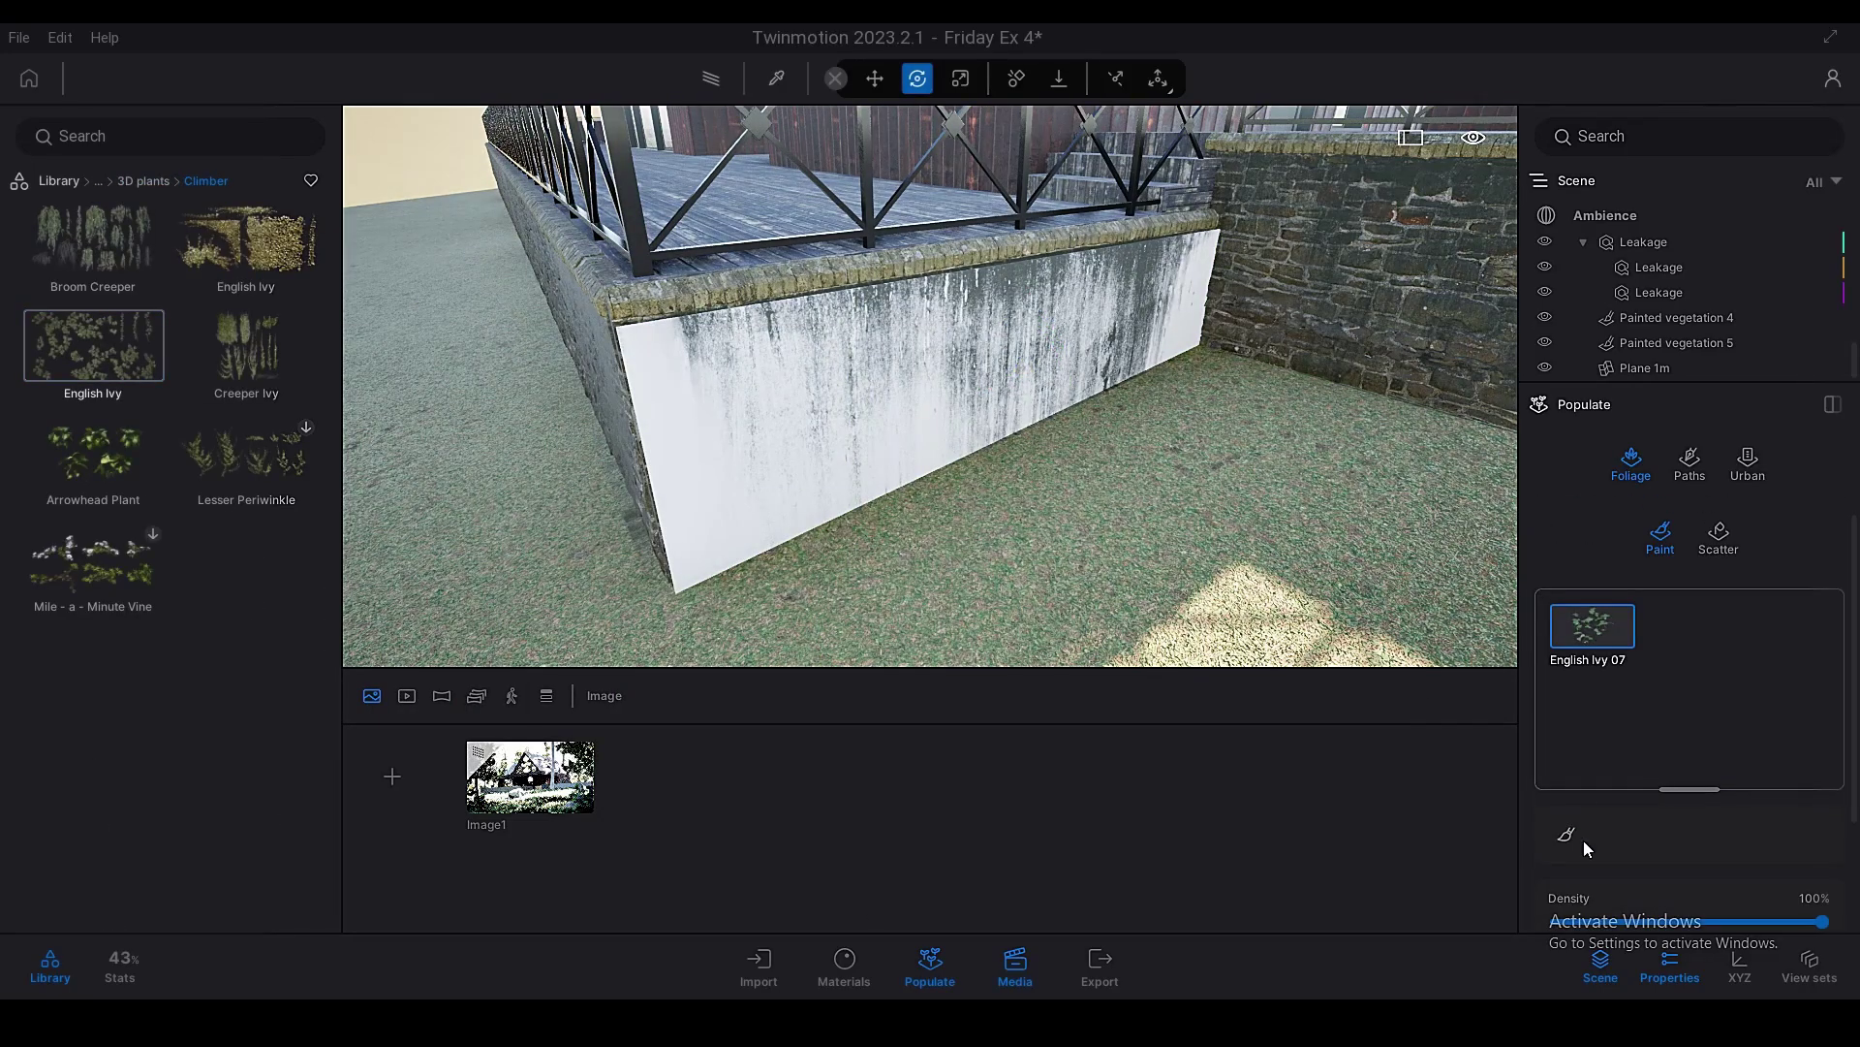
Paint English Ivy 07 across the plane on the terrace wall and clear the excess around its edges with a 0.5 m eraser
click(1570, 835)
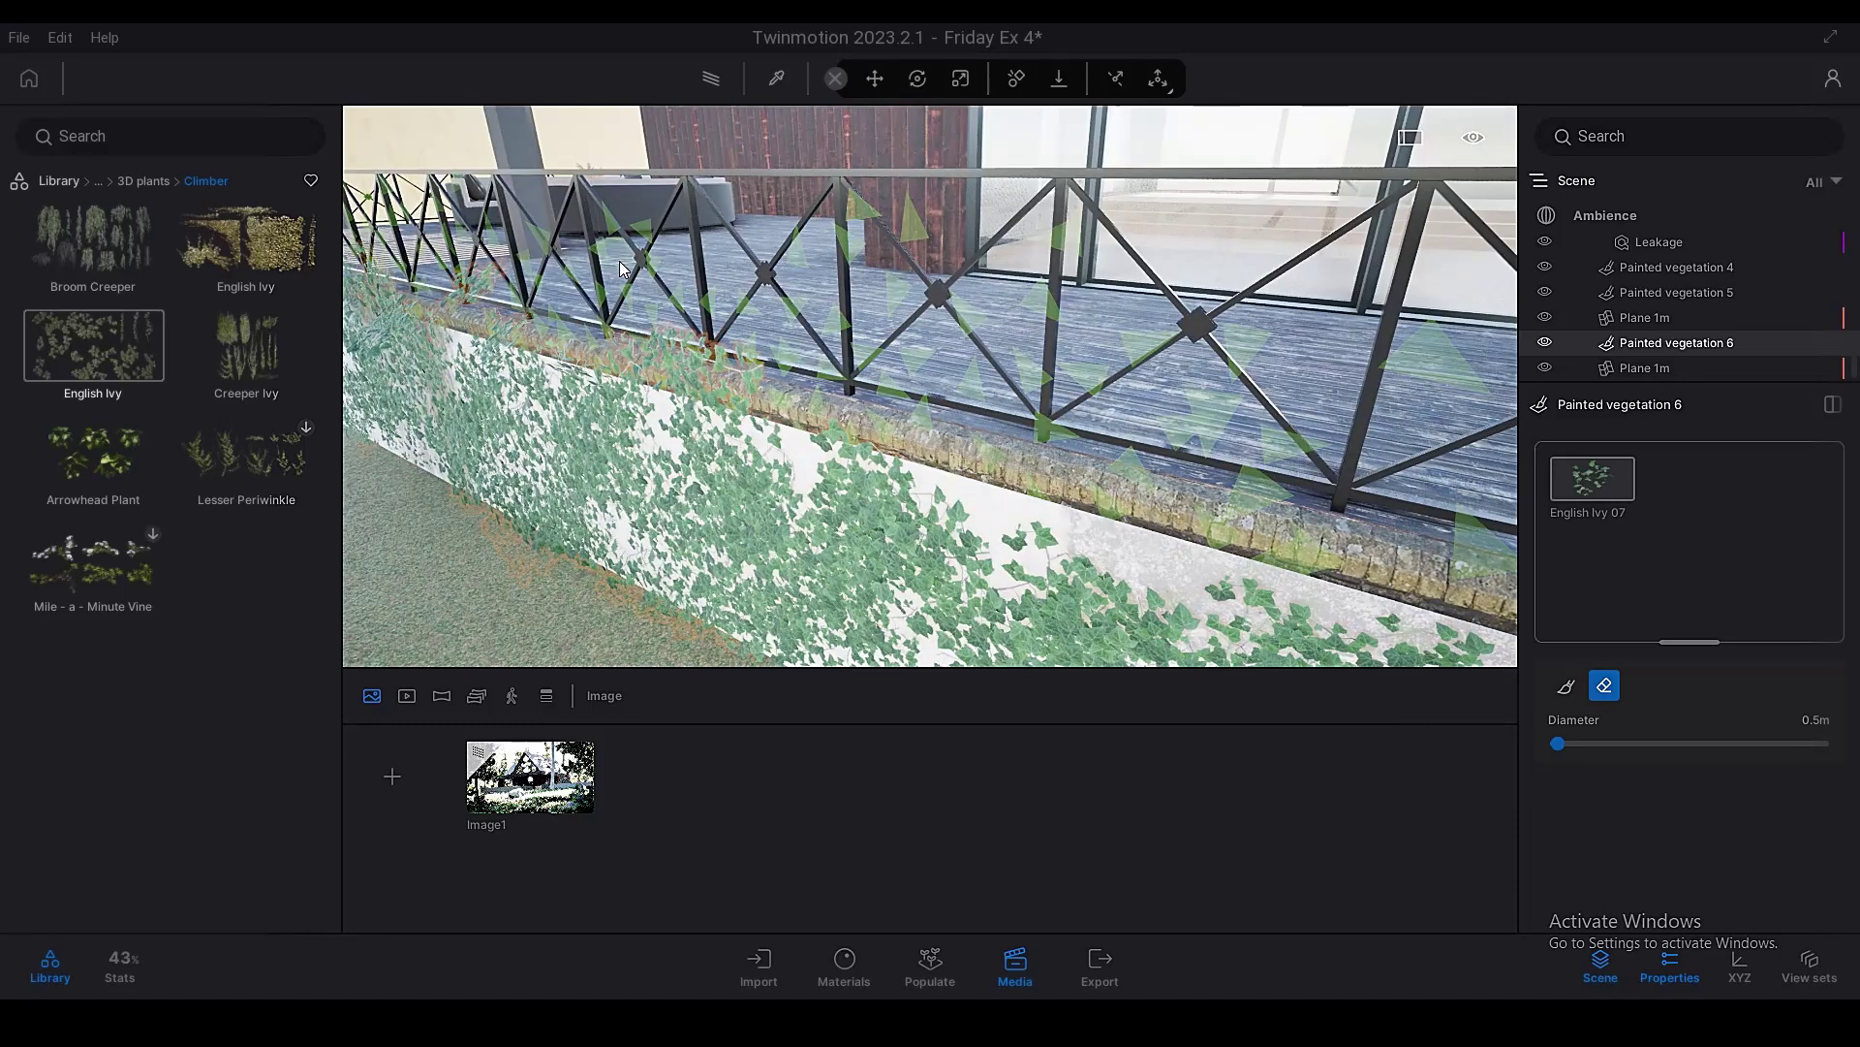
scroll(1020, 457, down, 5)
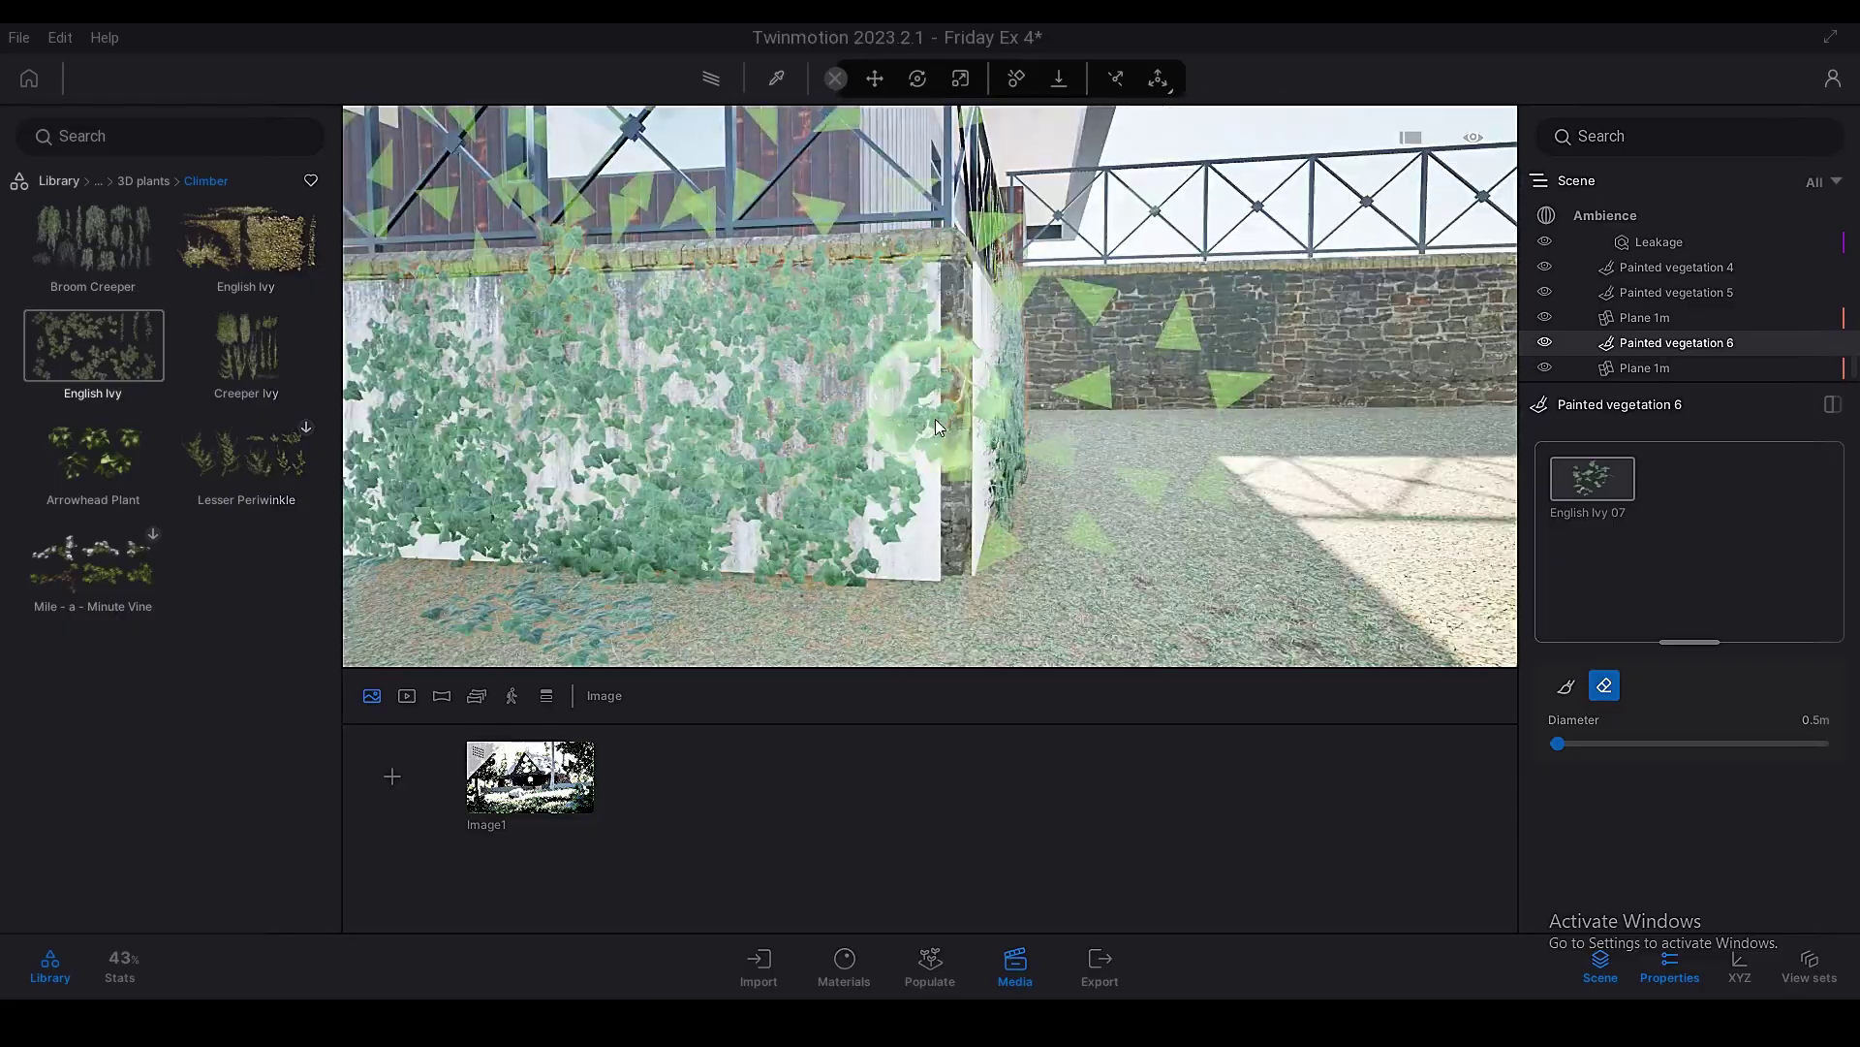
click(934, 419)
key(e)
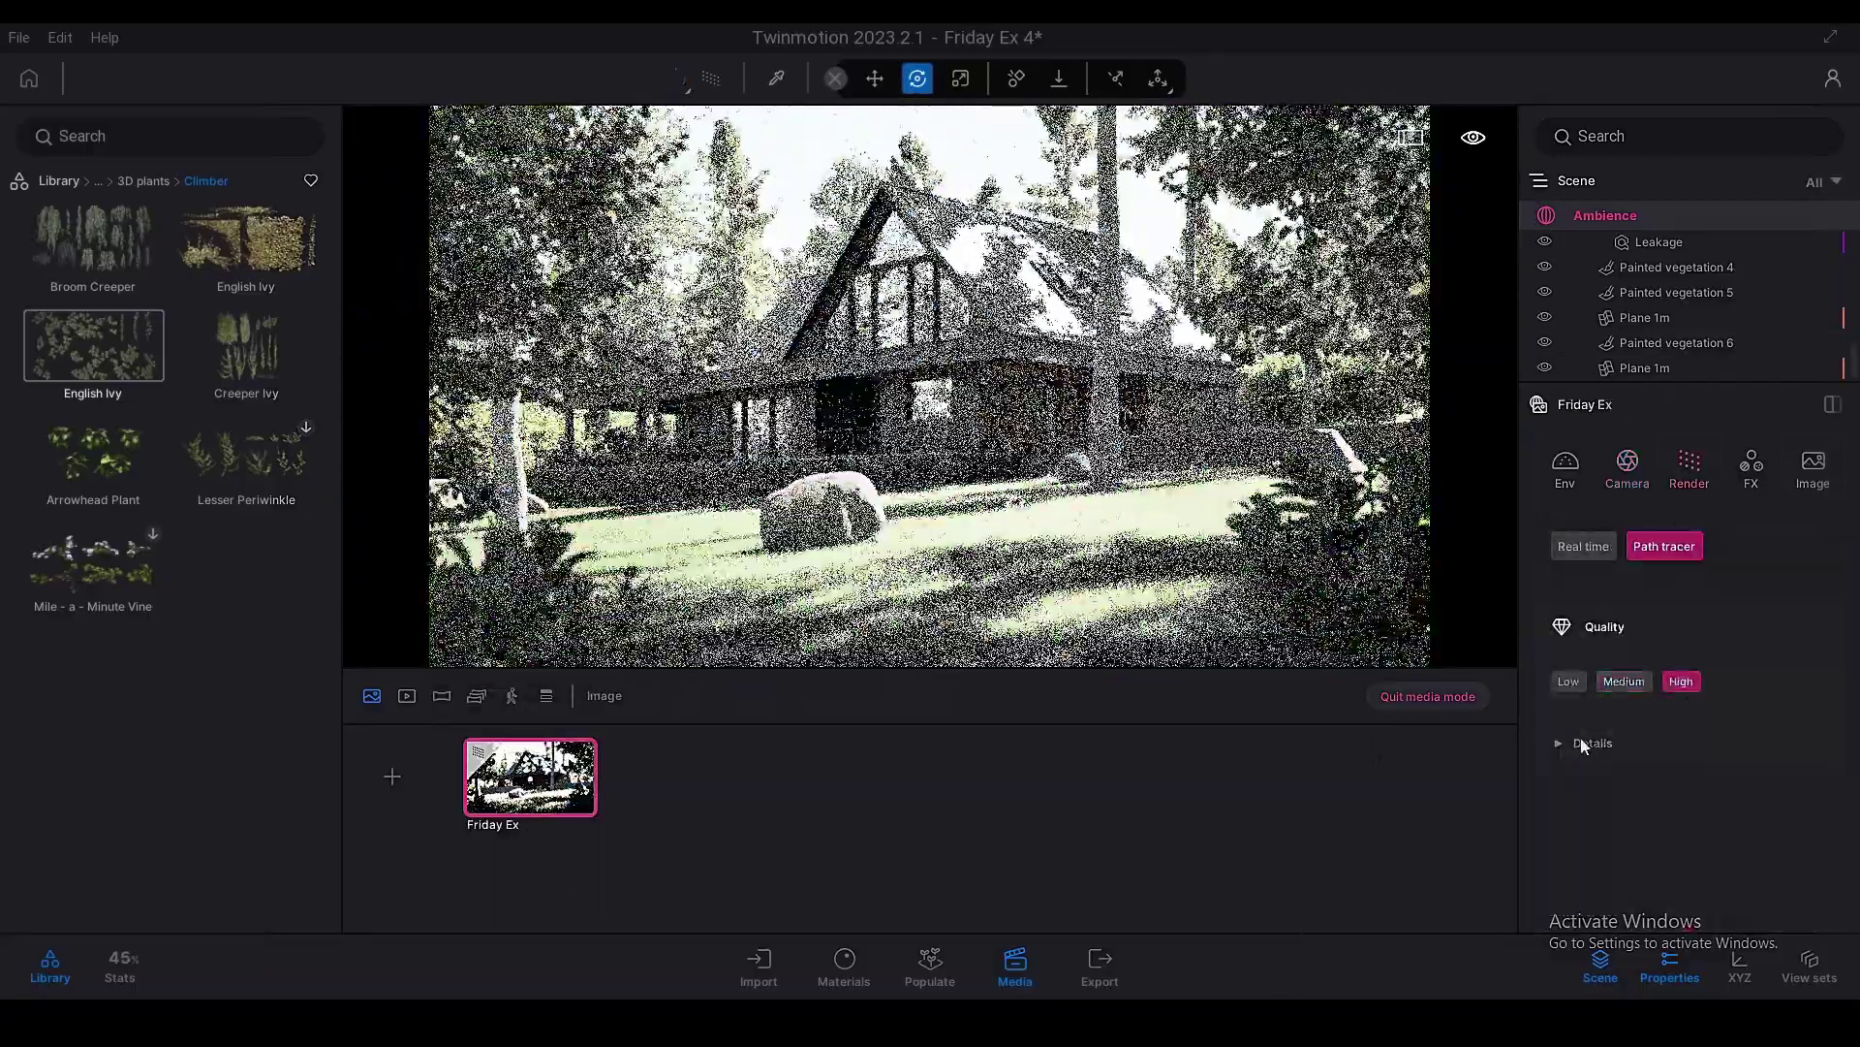
Examine the Friday Ex image's path tracer quality details, color grading, local exposure and HDRI environment settings
click(1581, 743)
scroll(1775, 710, down, 2)
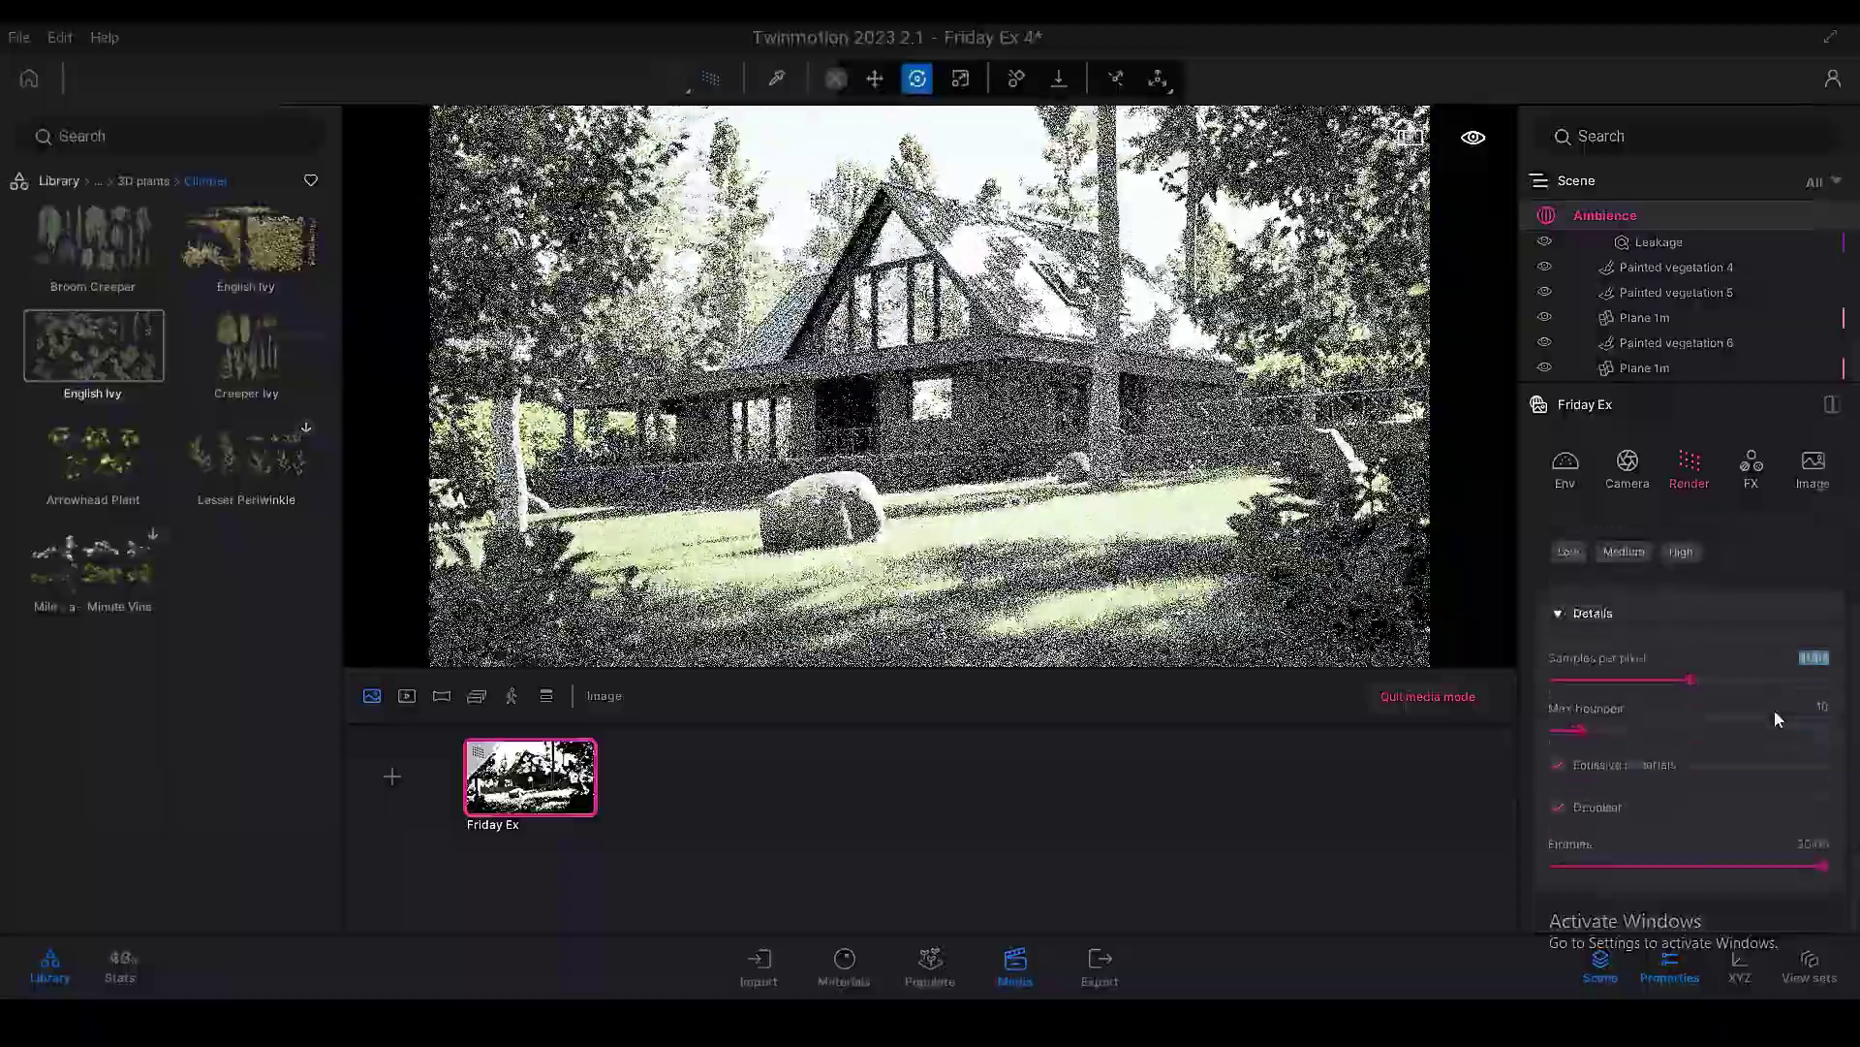
click(1565, 465)
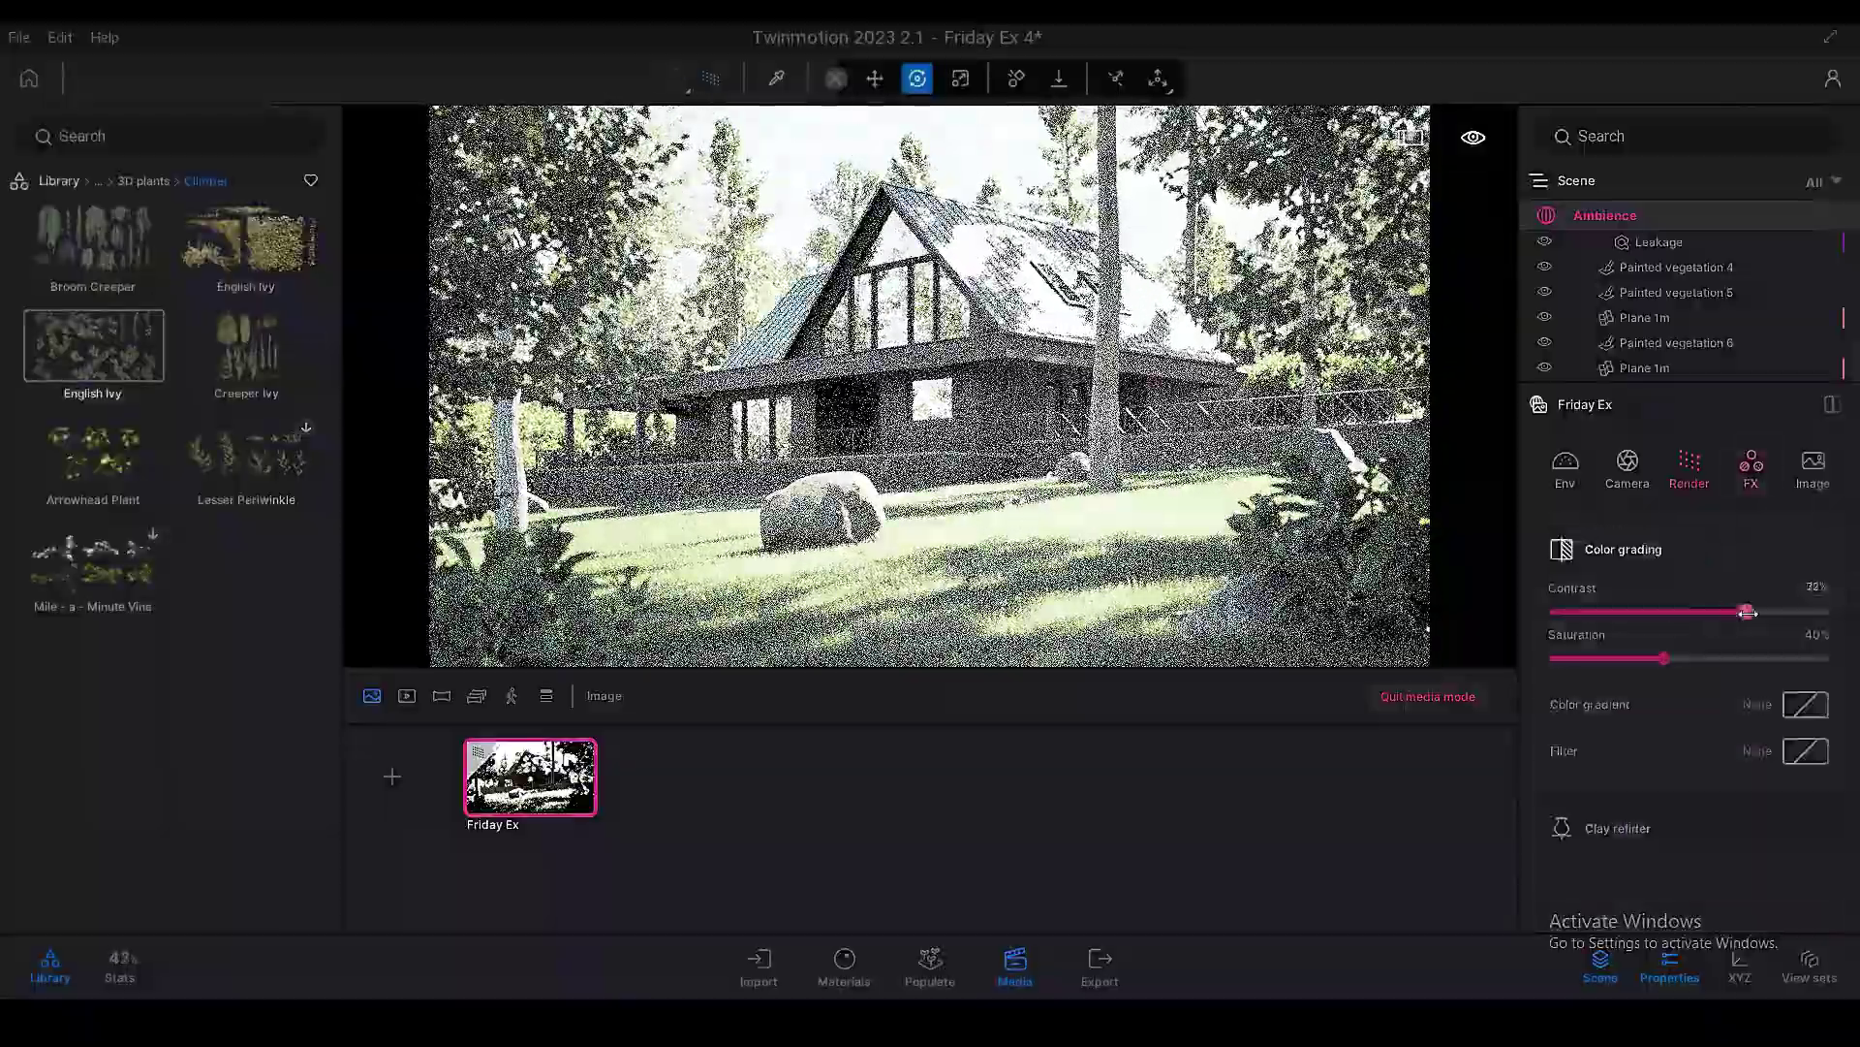
scroll(1599, 498, down, 3)
scroll(1661, 713, down, 2)
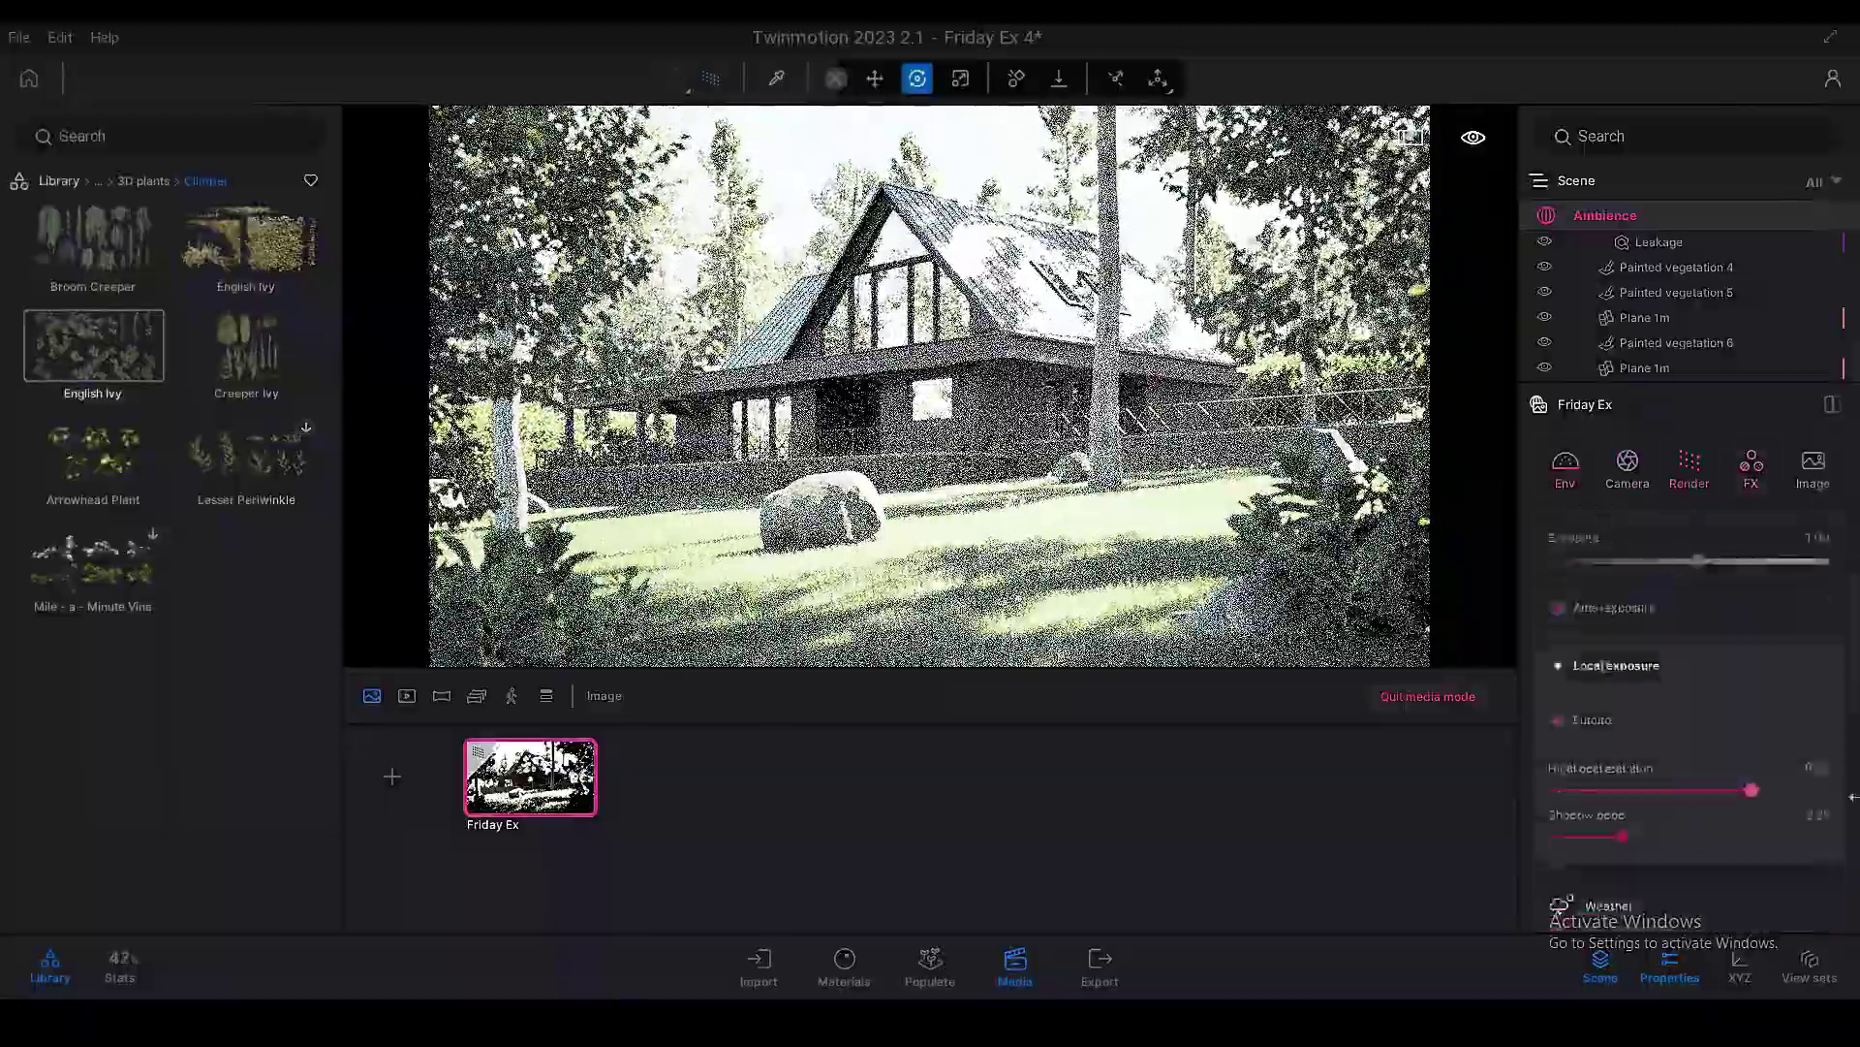
Save the project and export the Friday Ex image as a final render
key(ctrl+s)
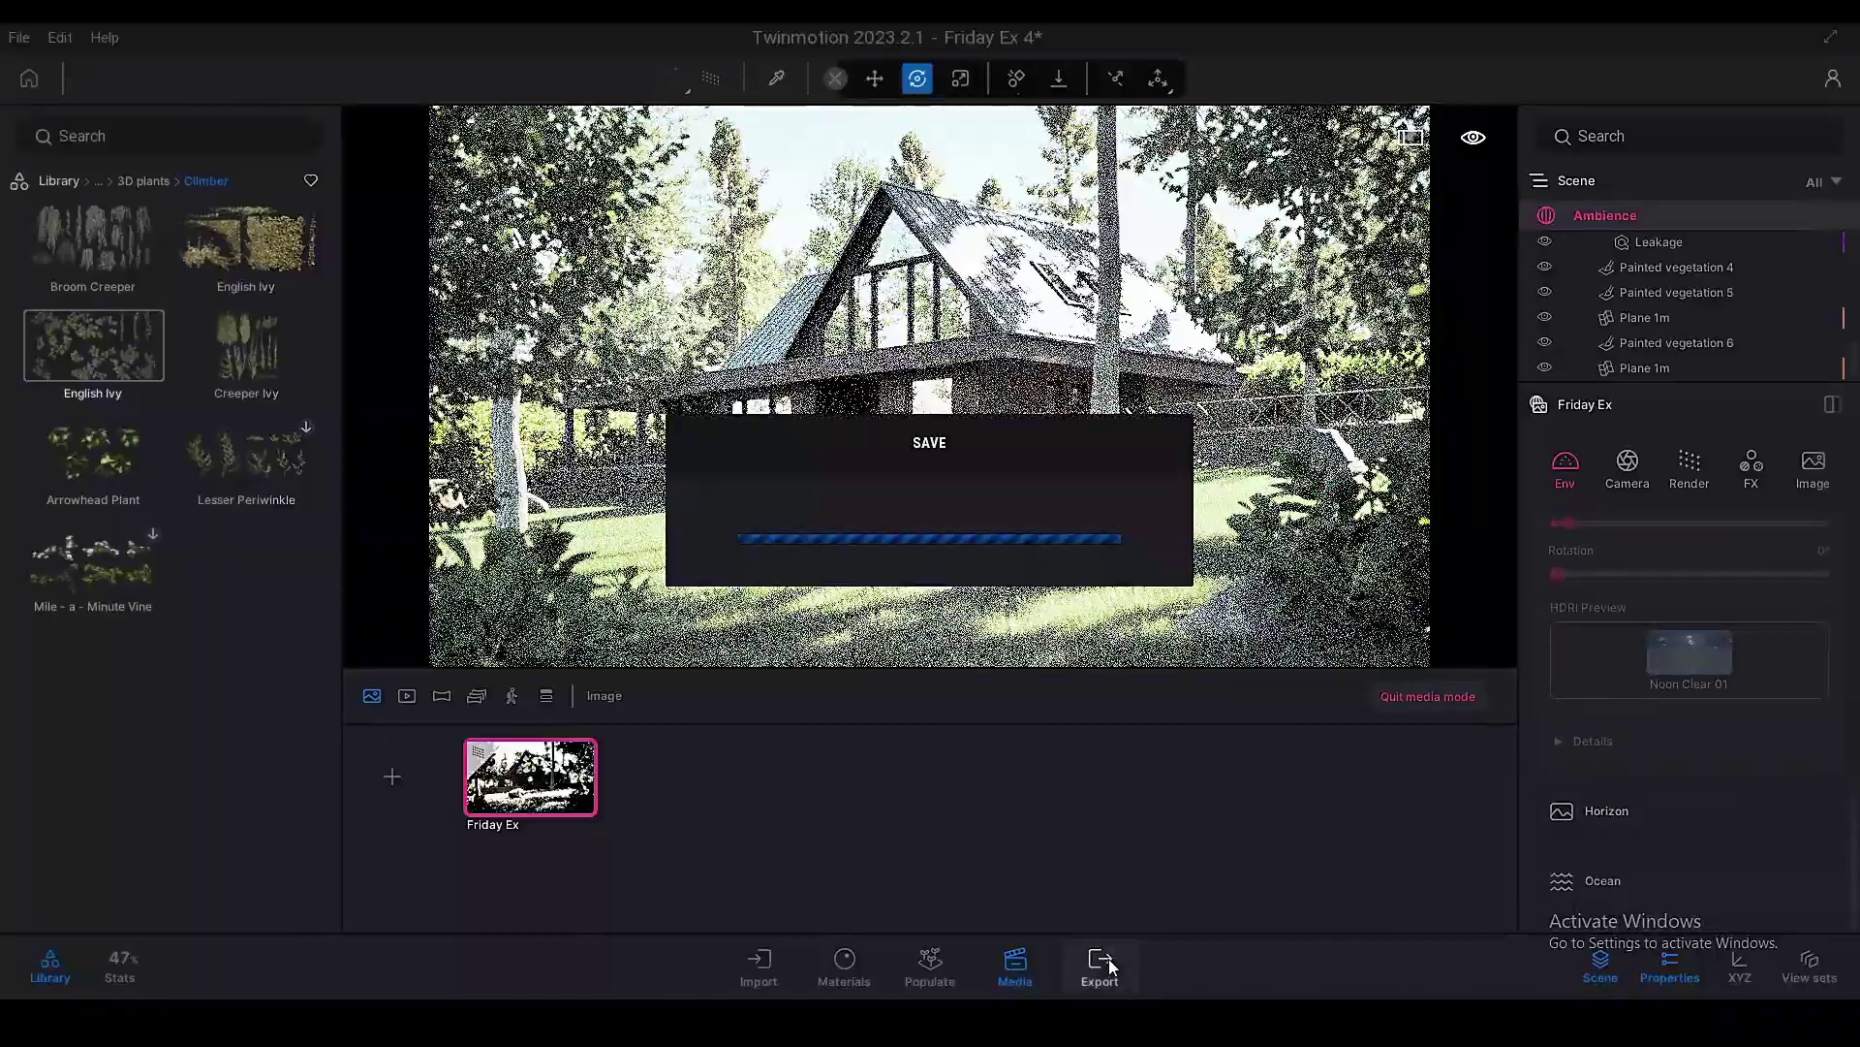
click(1109, 957)
click(1592, 671)
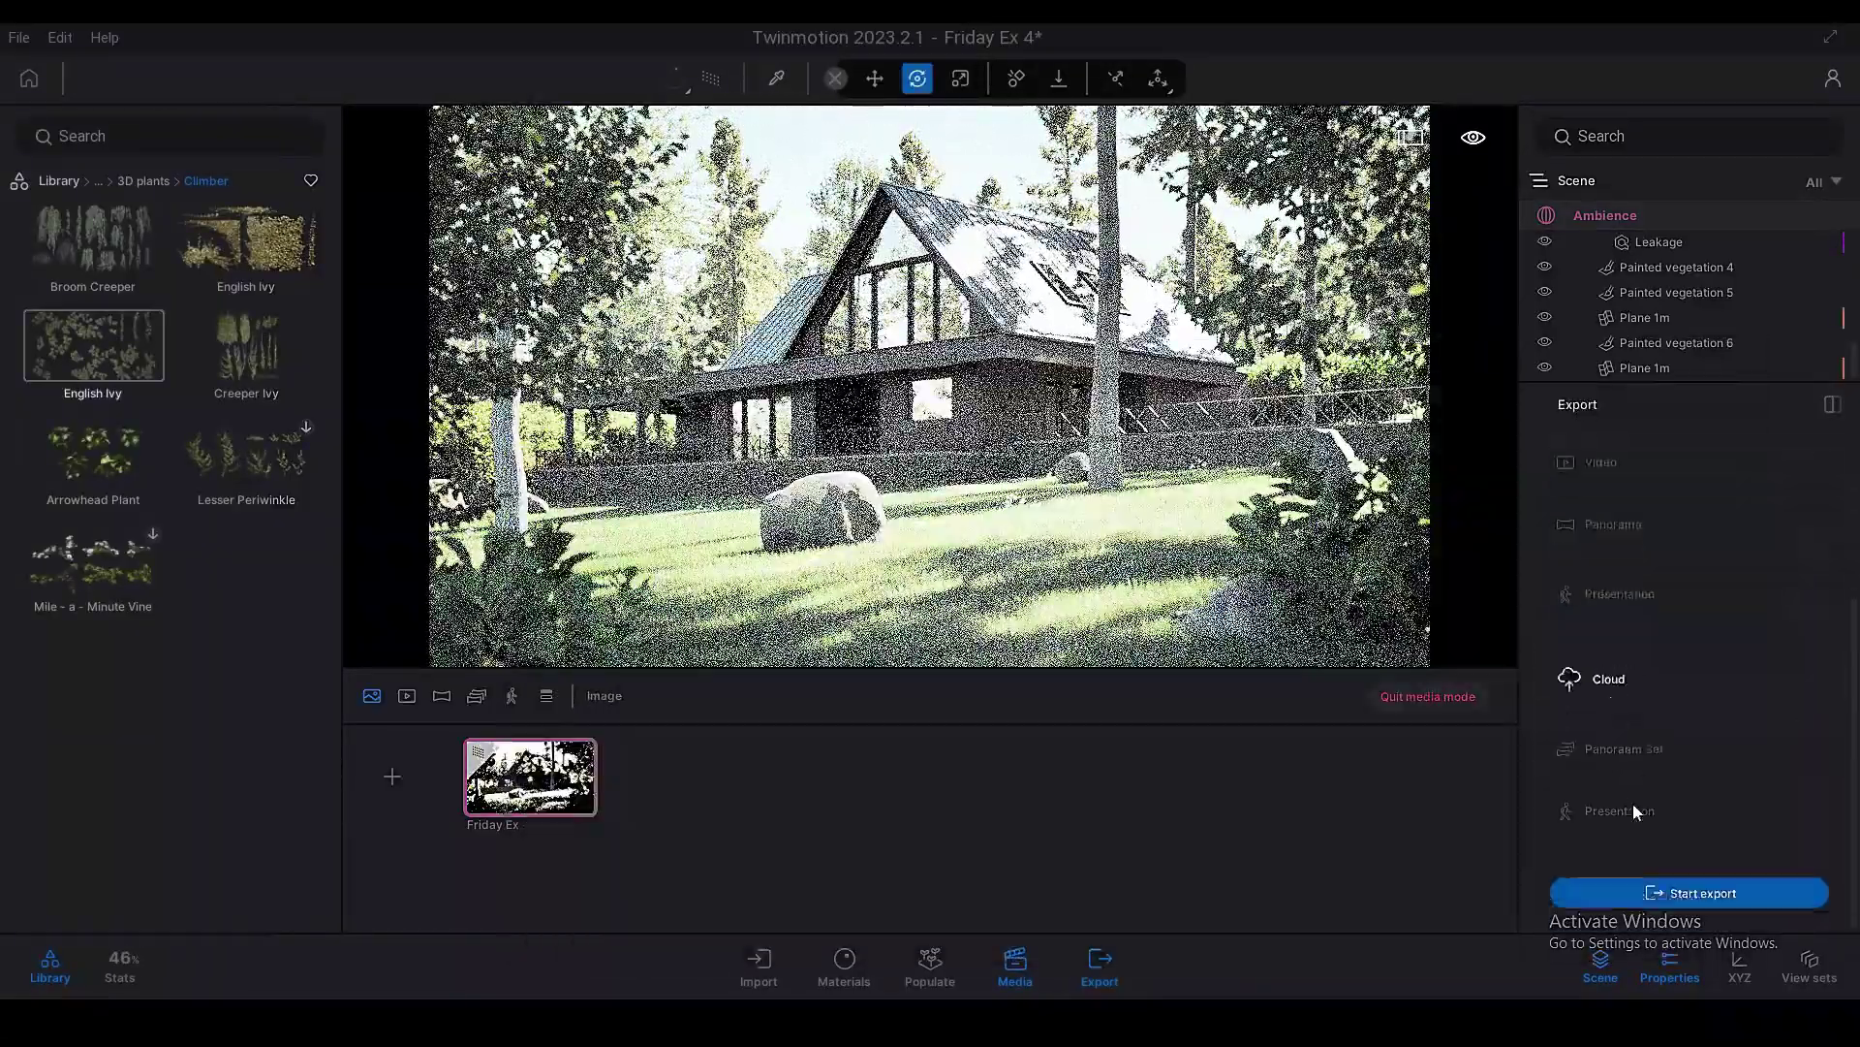
click(1689, 893)
click(1453, 909)
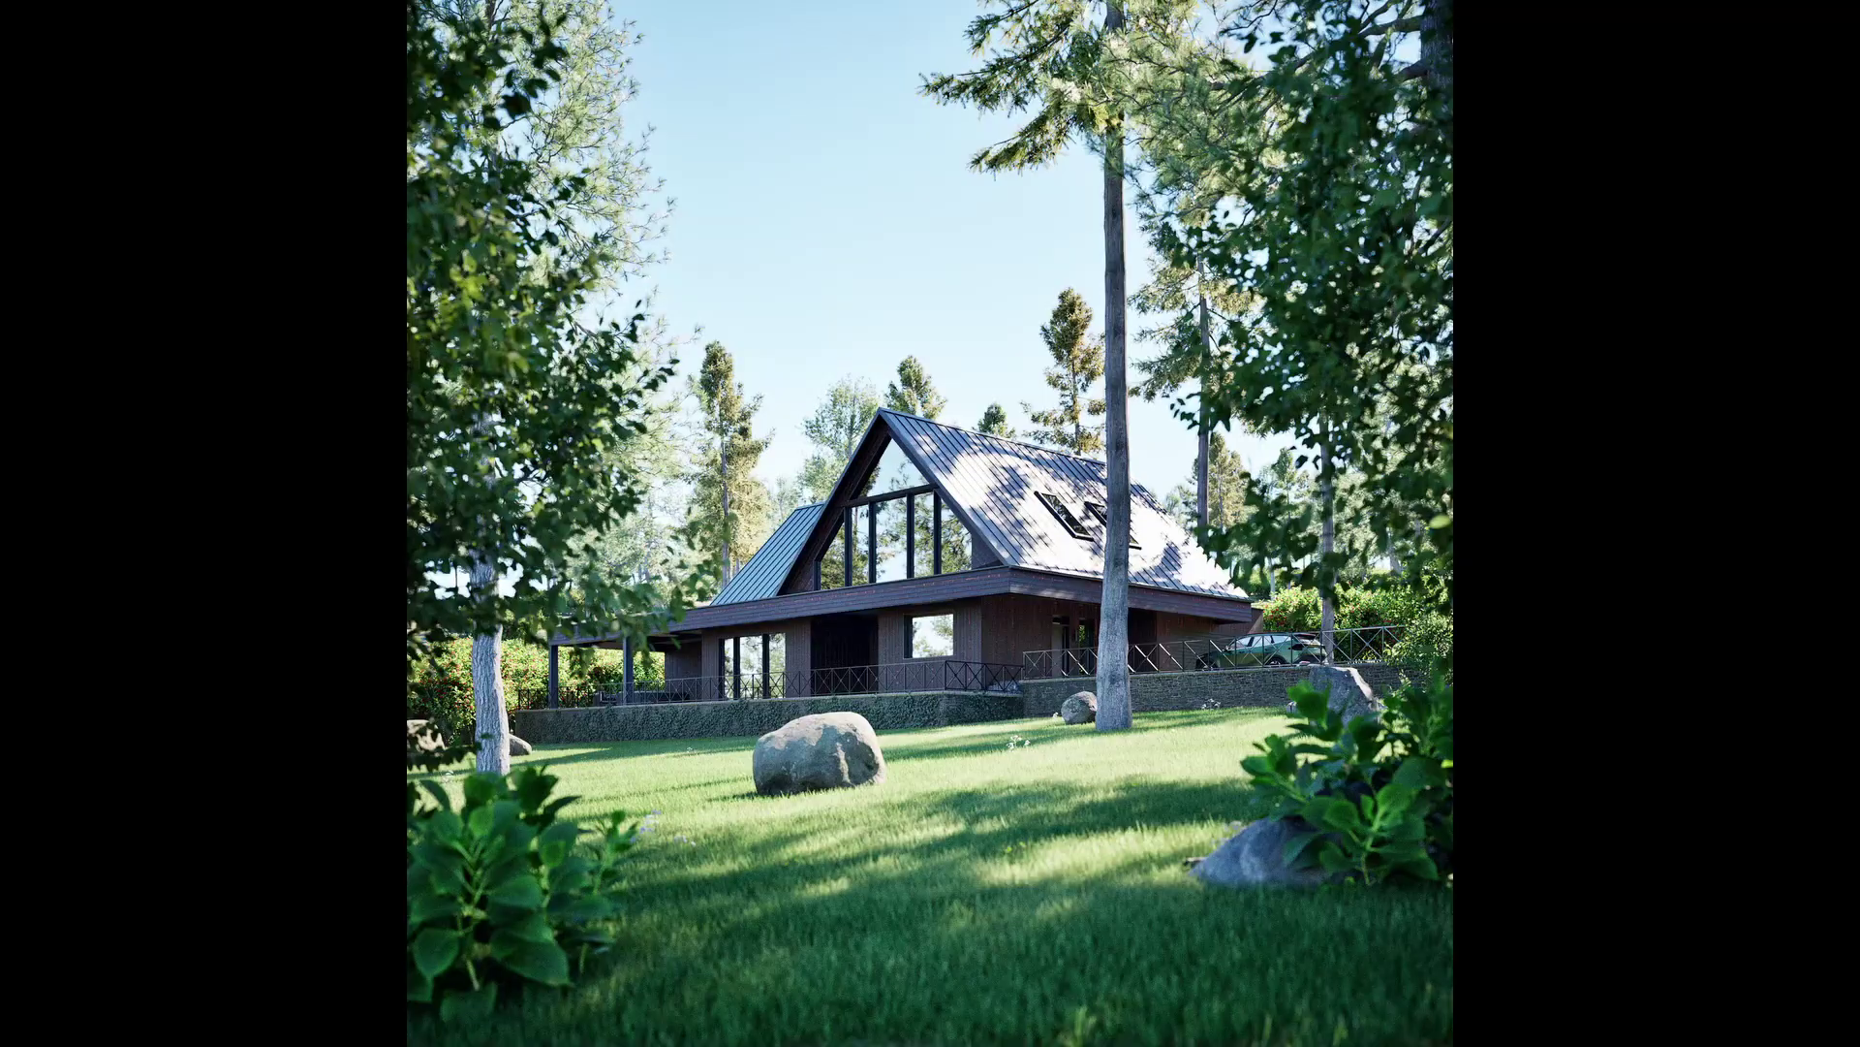